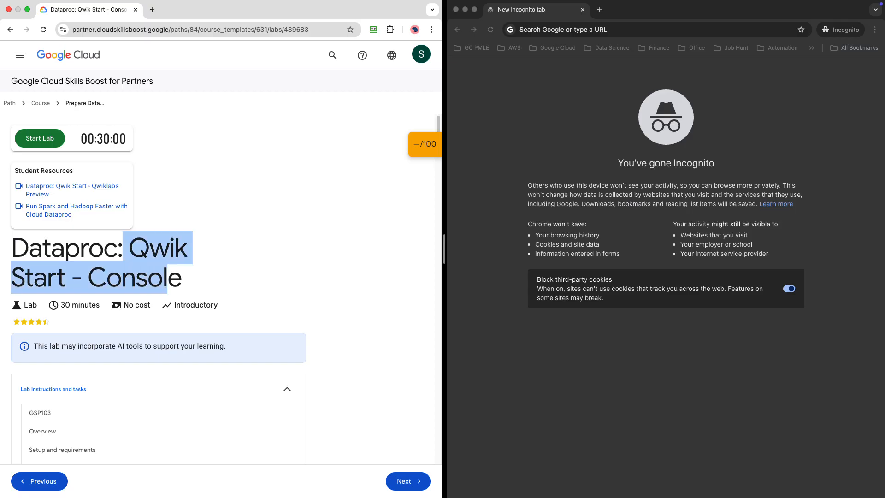
# Step: Start the Dataproc: Qwik Start - Console lab and open its Google Cloud console link in the Incognito window
pyautogui.click(170, 278)
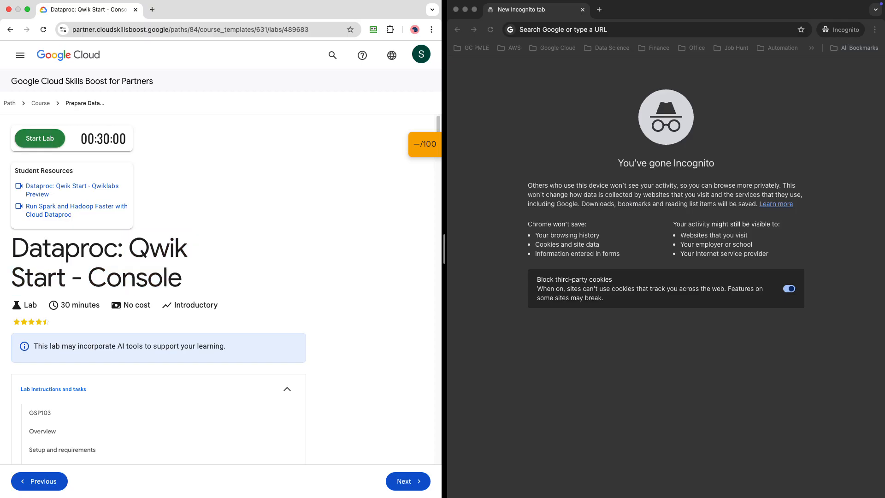
pyautogui.click(39, 138)
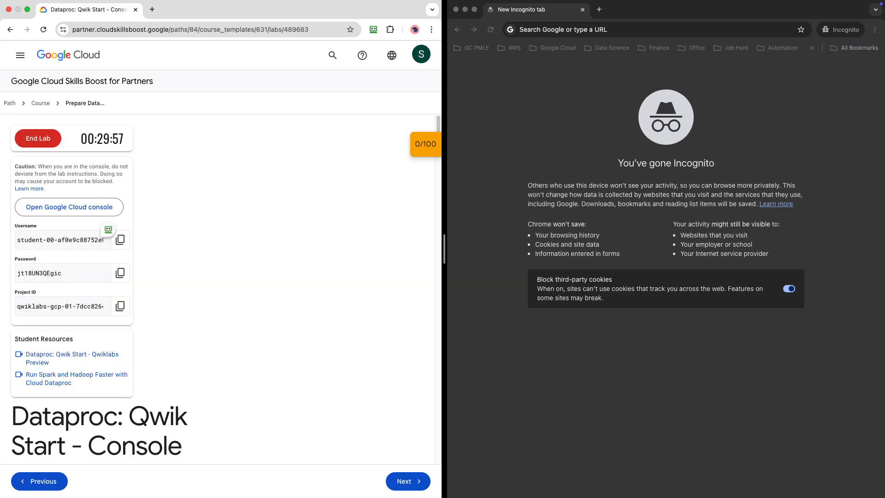
pyautogui.rightClick(107, 210)
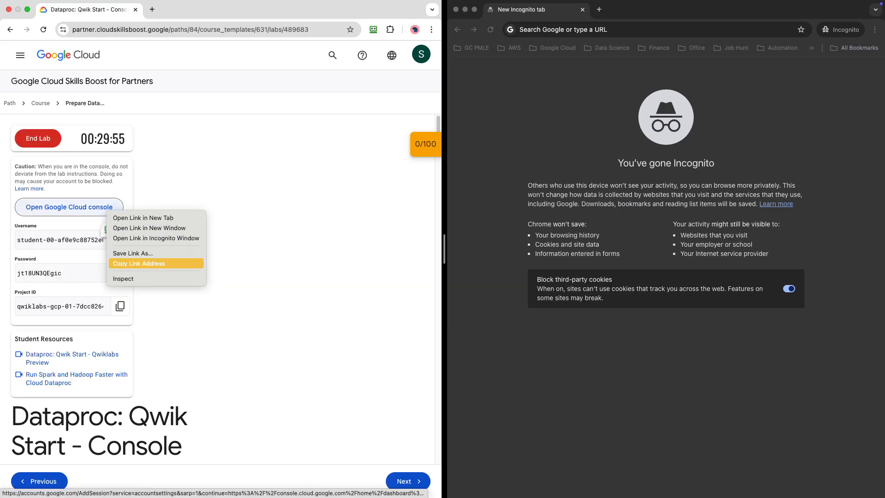
pyautogui.click(139, 263)
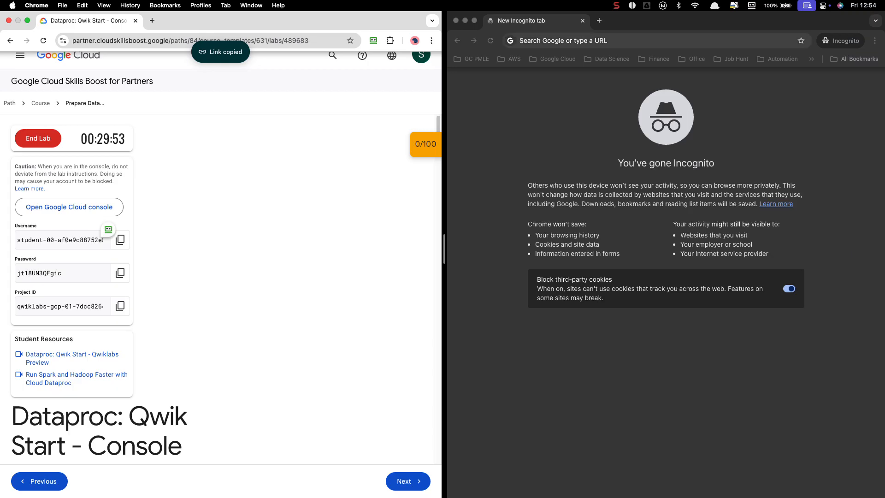
pyautogui.click(617, 40)
pyautogui.rightClick(591, 40)
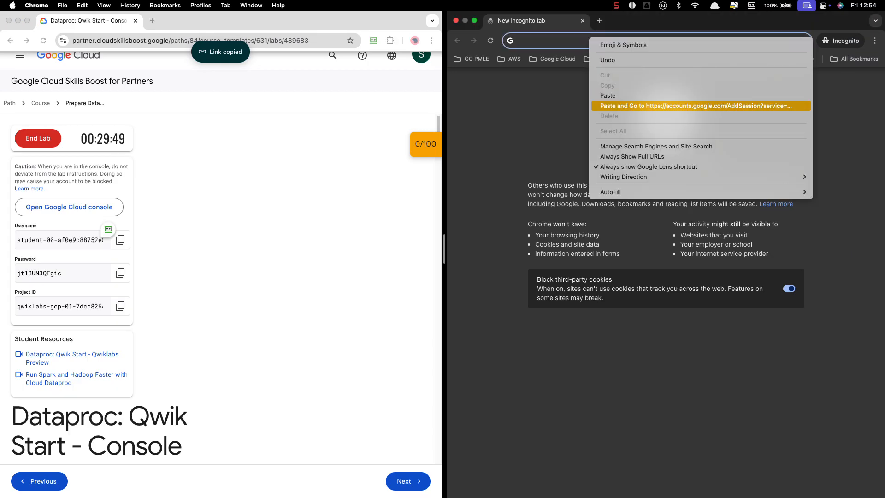
pyautogui.press('Return')
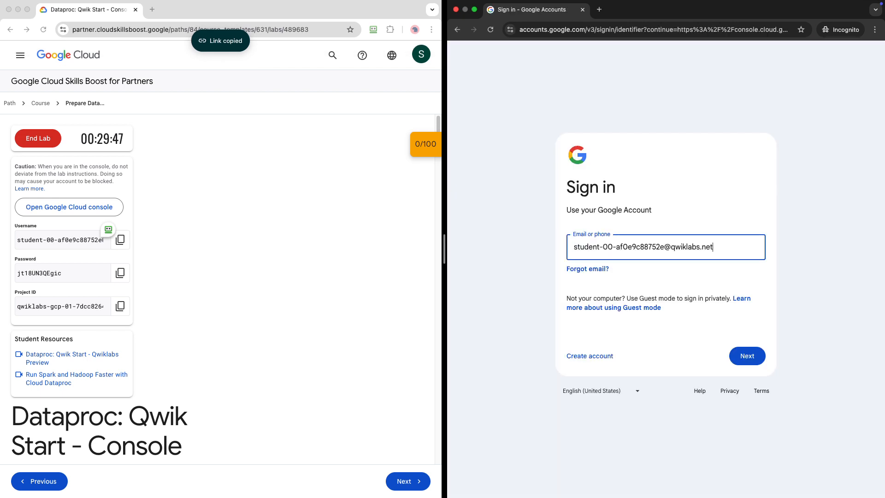
# Step: Sign in to the lab's student account with the prefilled username and the account password copied from the lab details
pyautogui.press('Return')
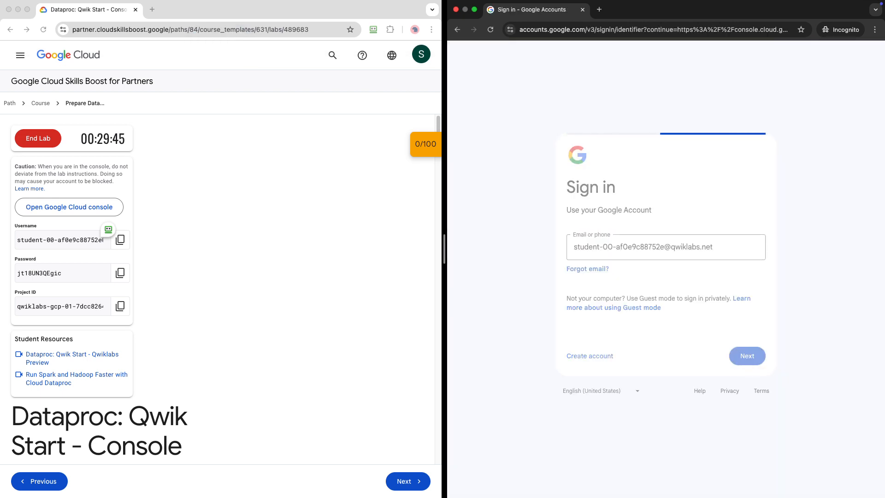
pyautogui.click(120, 273)
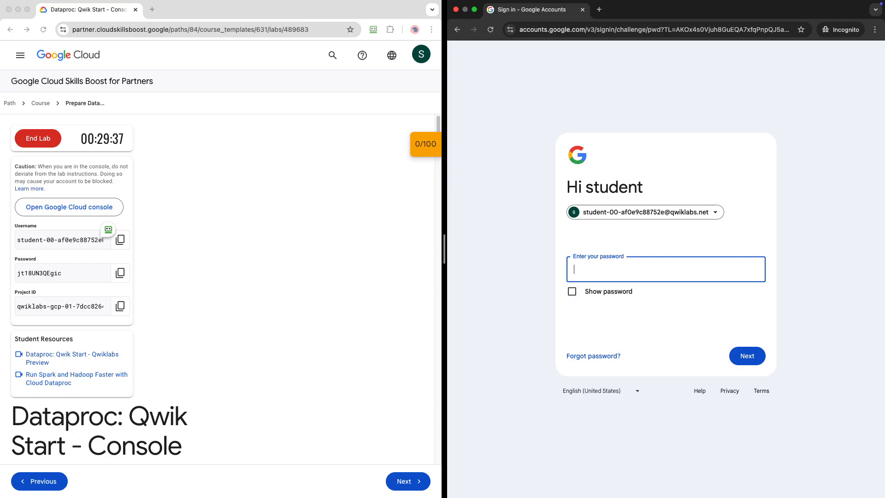
pyautogui.press('super+v')
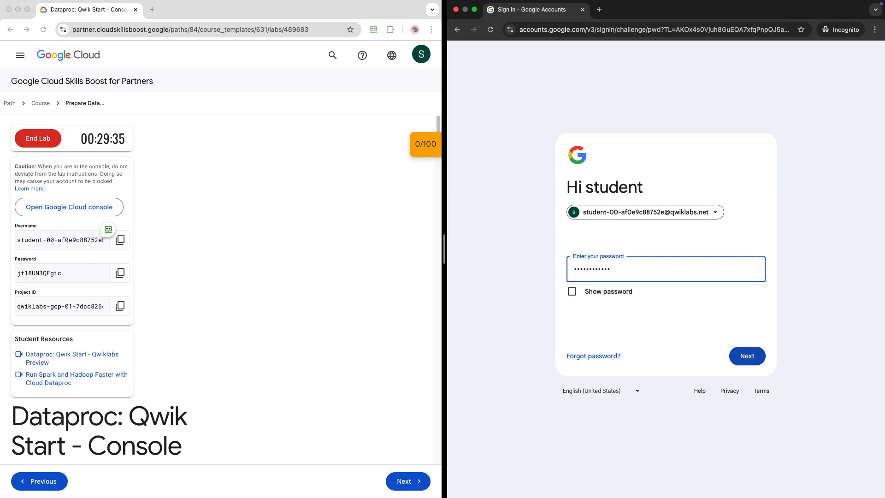
pyautogui.press('Return')
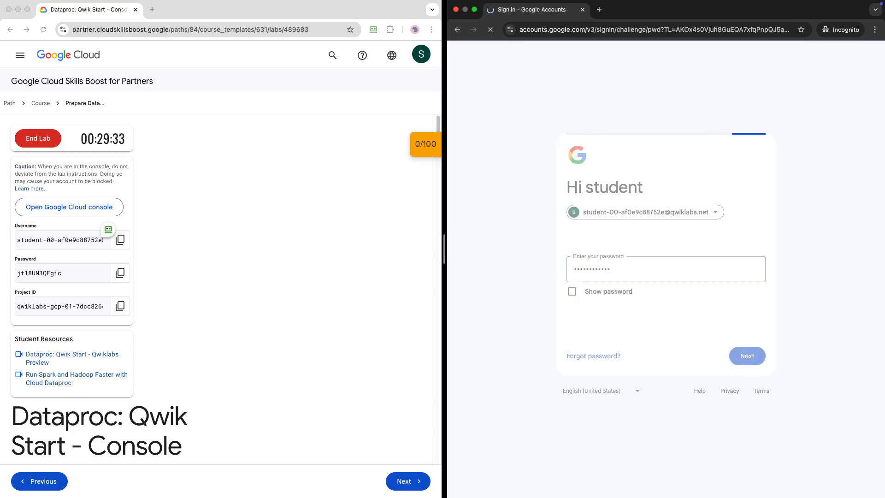
# Step: Read the lab's overview and setup instructions through to the section on confirming the Cloud Dataproc API is enabled
pyautogui.scroll(-10, 221, 286)
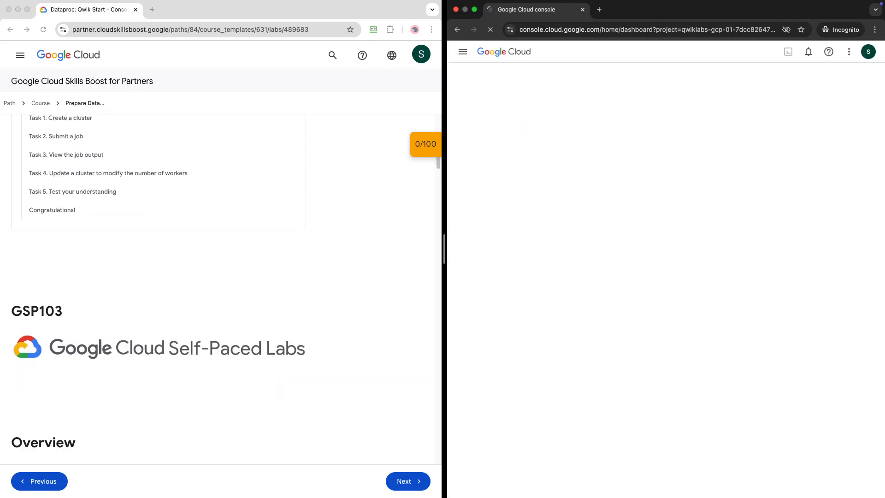
pyautogui.scroll(3, 158, 290)
pyautogui.scroll(-10, 158, 289)
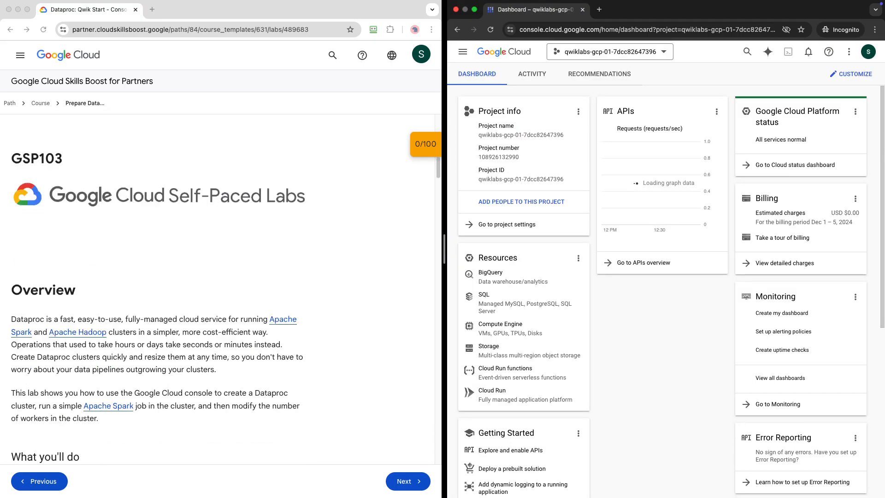
pyautogui.scroll(-1, 158, 289)
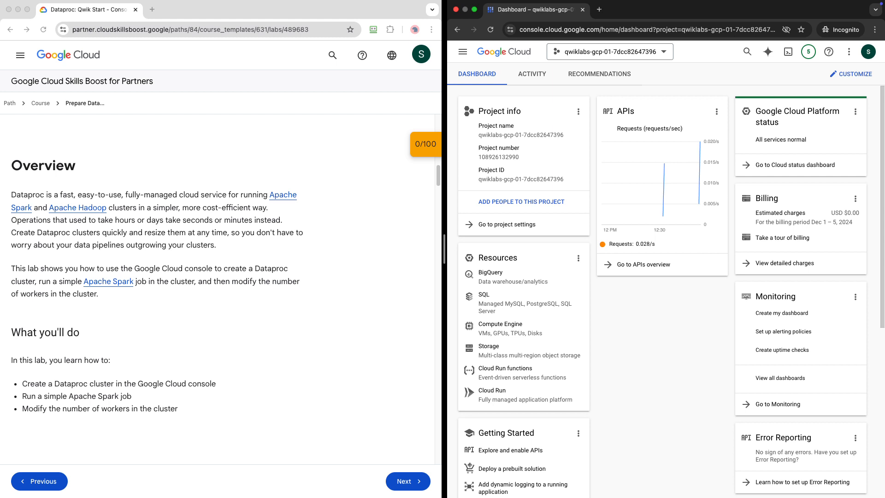
pyautogui.scroll(-8, 156, 277)
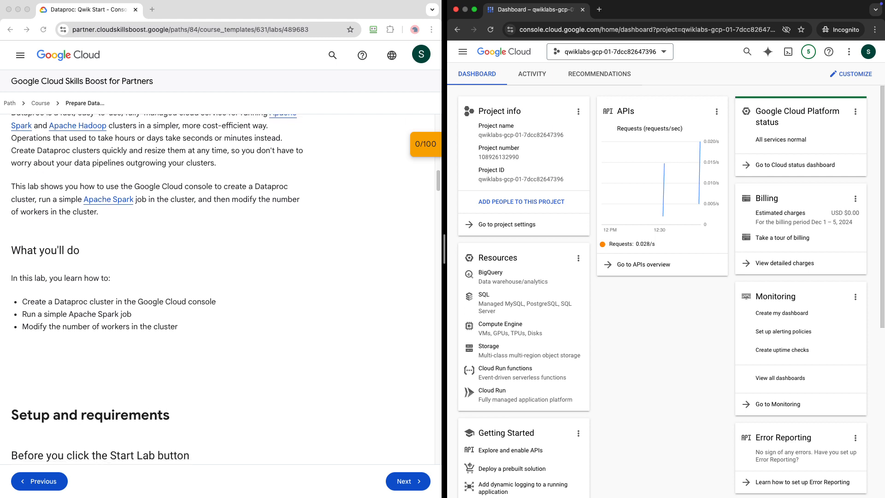
pyautogui.scroll(-3, 156, 286)
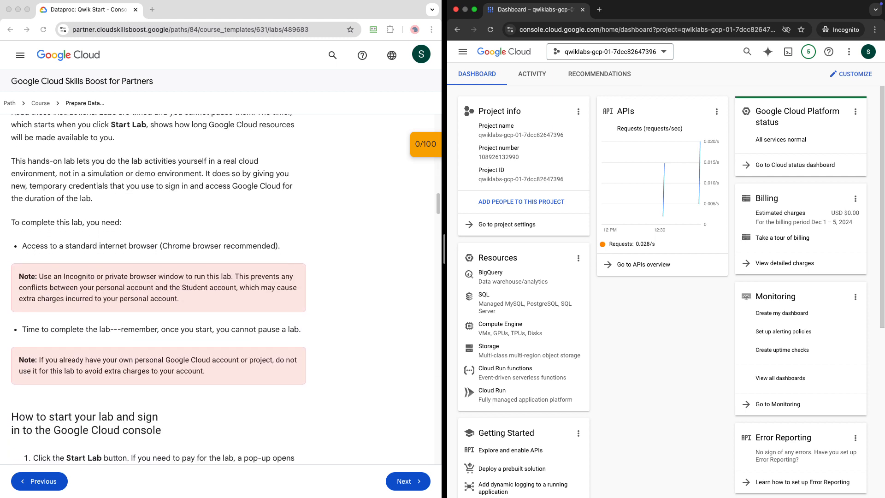
pyautogui.scroll(-7, 157, 285)
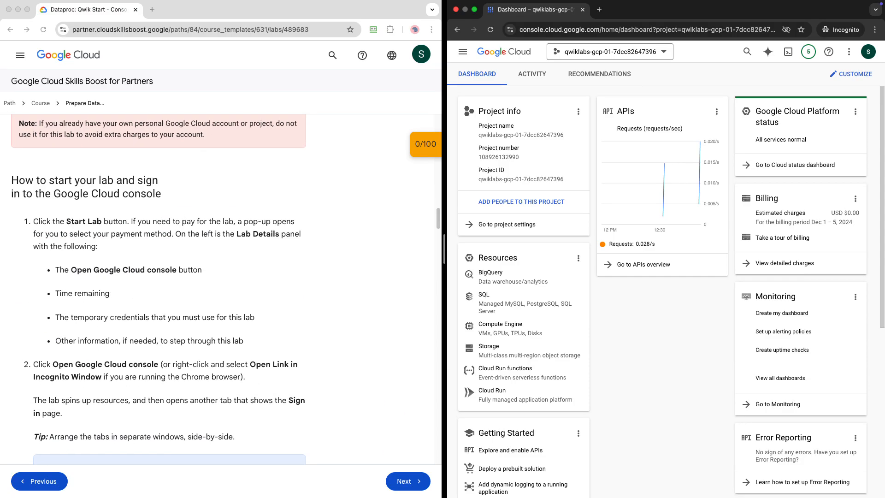
pyautogui.scroll(-6, 156, 286)
pyautogui.scroll(-4, 157, 286)
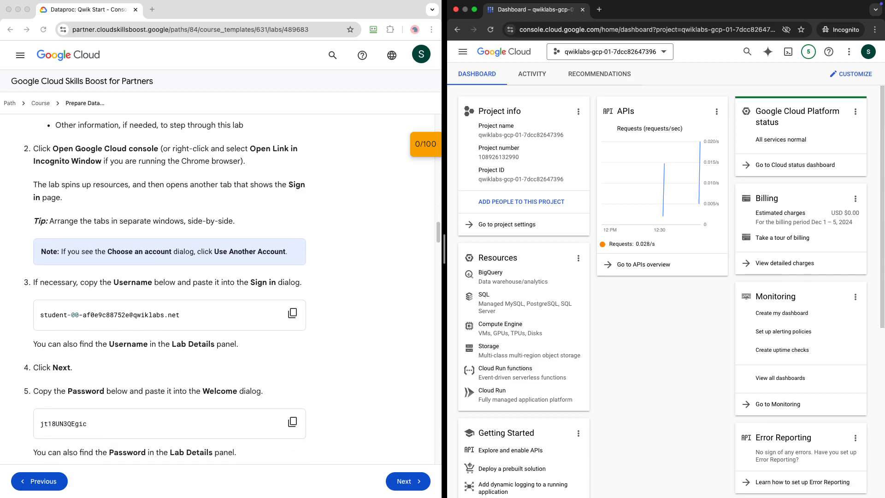
pyautogui.scroll(-11, 157, 285)
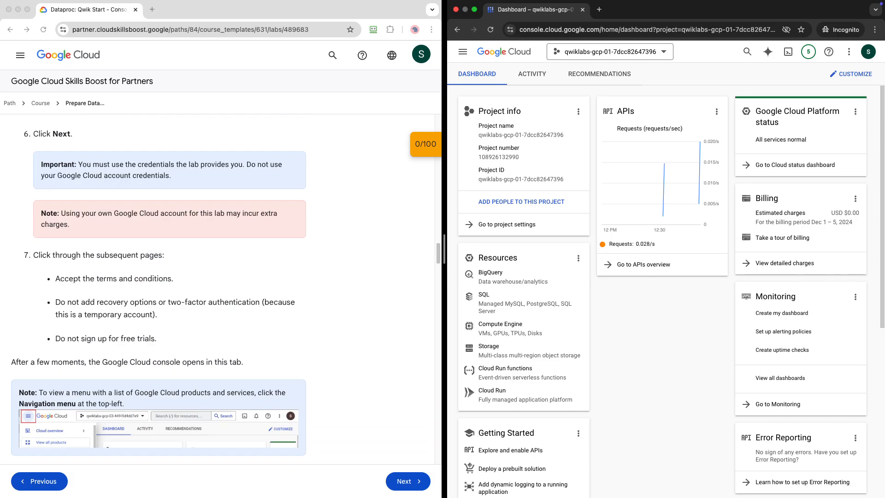
pyautogui.scroll(-10, 159, 286)
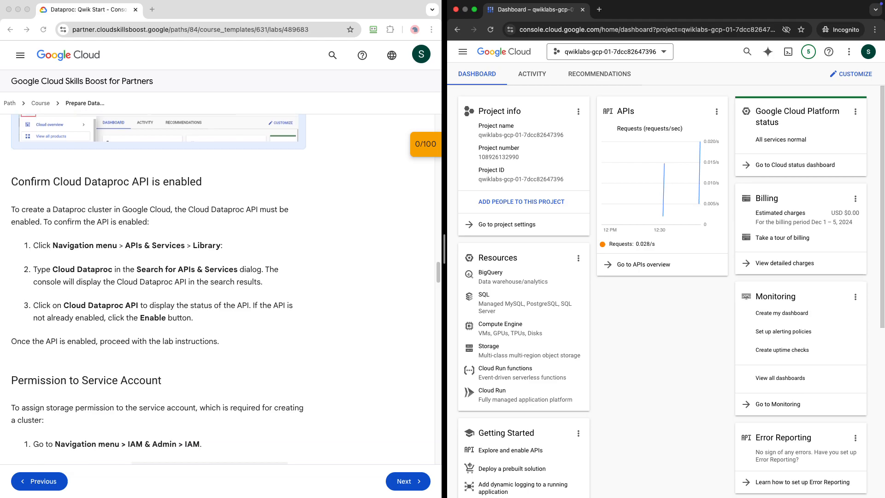
pyautogui.click(159, 285)
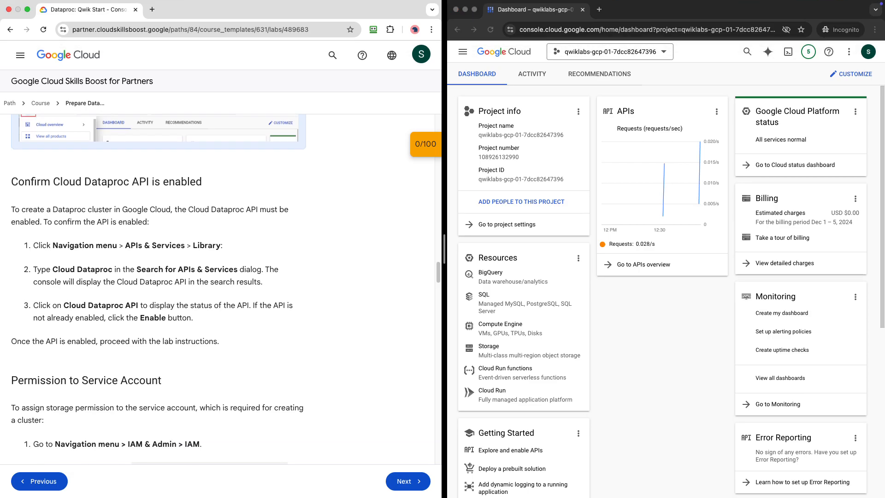
# Step: Widen the console window beside the lab instructions and open the API Library under APIs & Services
pyautogui.moveTo(443, 249); pyautogui.dragTo(369, 249)
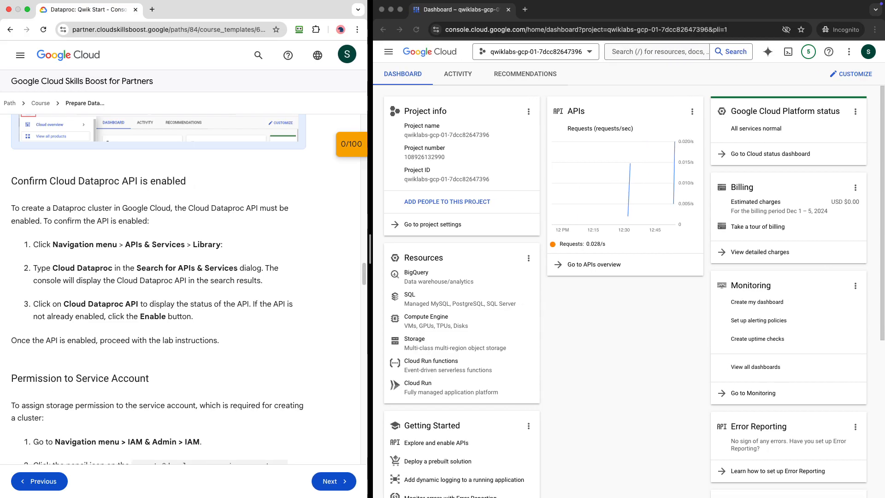
pyautogui.click(389, 51)
pyautogui.moveTo(433, 187)
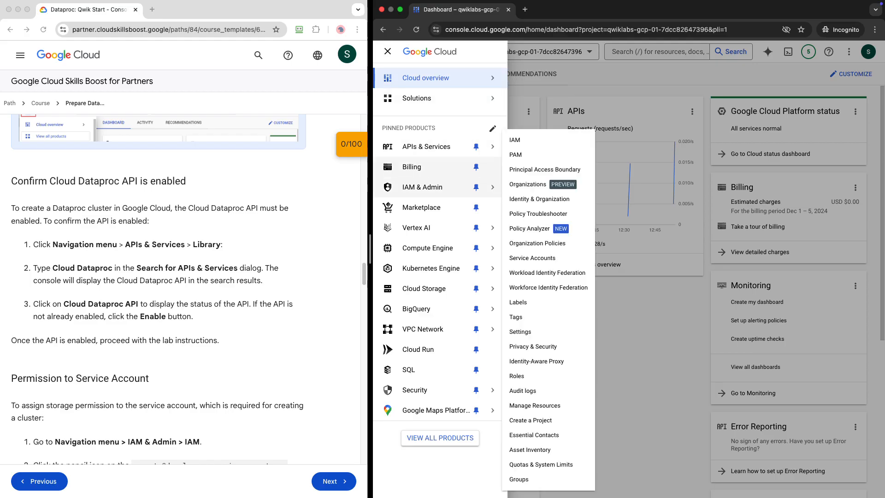
pyautogui.moveTo(433, 147)
pyautogui.click(518, 166)
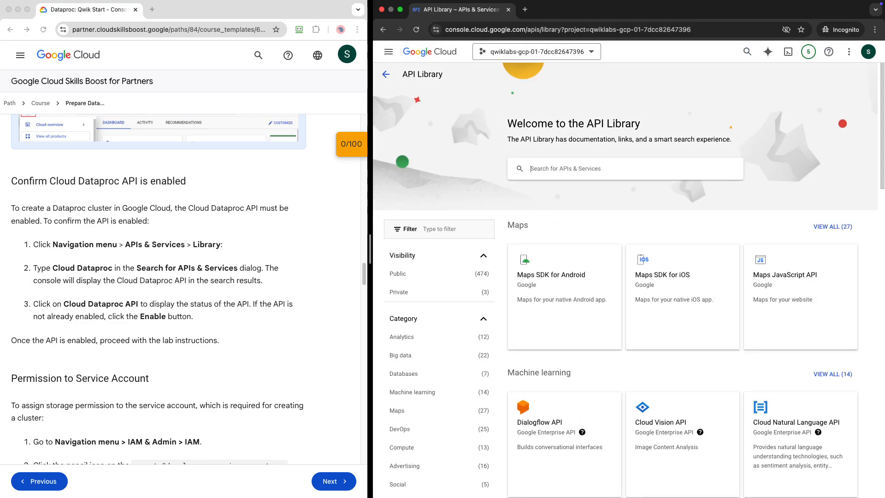
# Step: Search the API Library for "cloud dataproc api" and open the Cloud Dataproc API's product details to check its status
pyautogui.click(565, 169)
pyautogui.write('Cloud ')
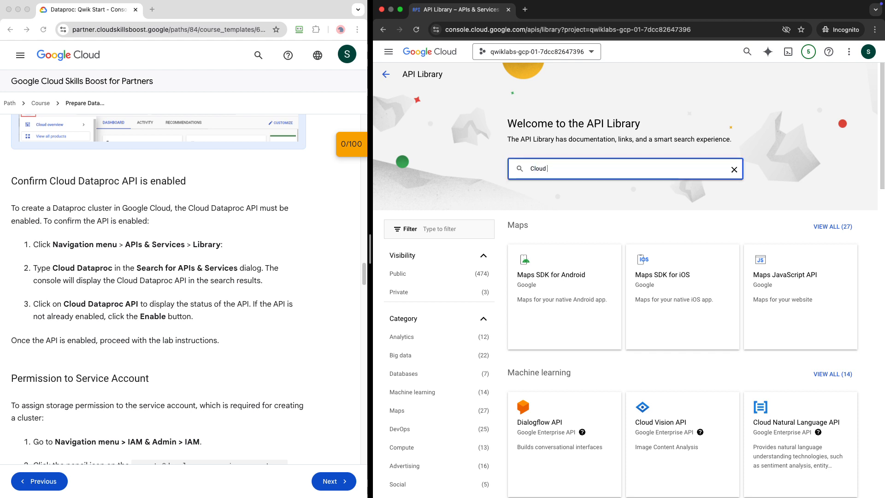
pyautogui.write('Dataproc')
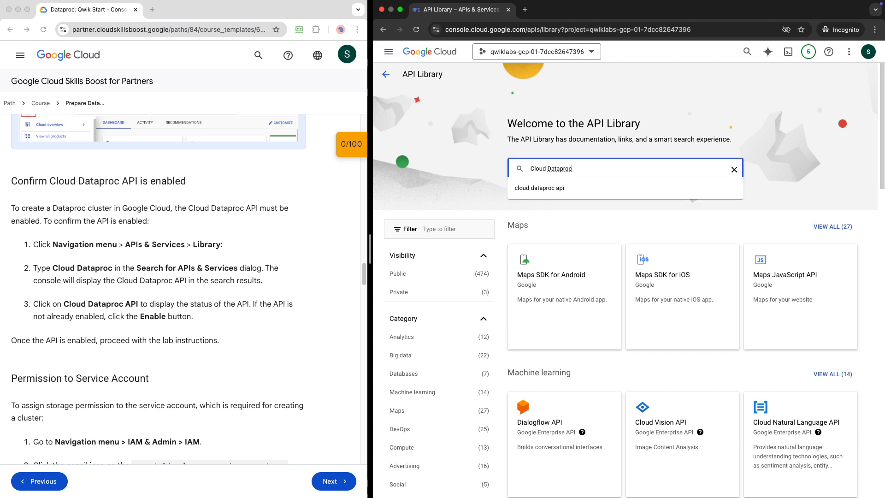
pyautogui.click(540, 187)
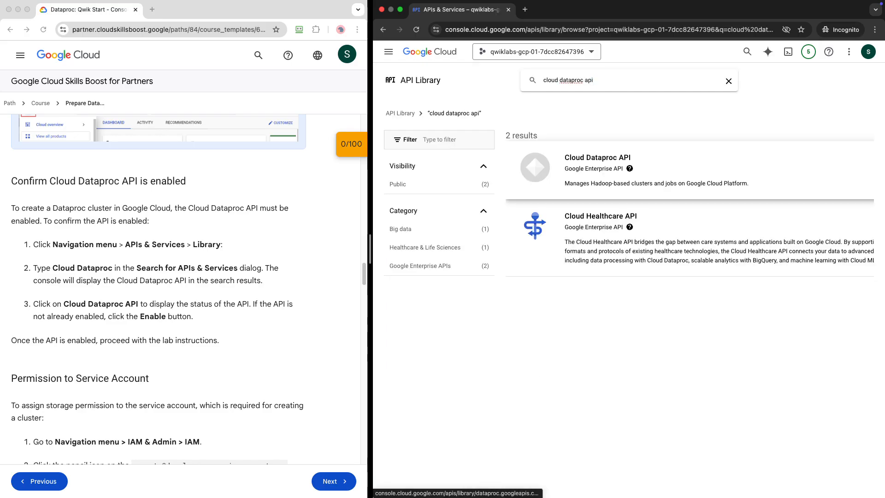
pyautogui.click(539, 185)
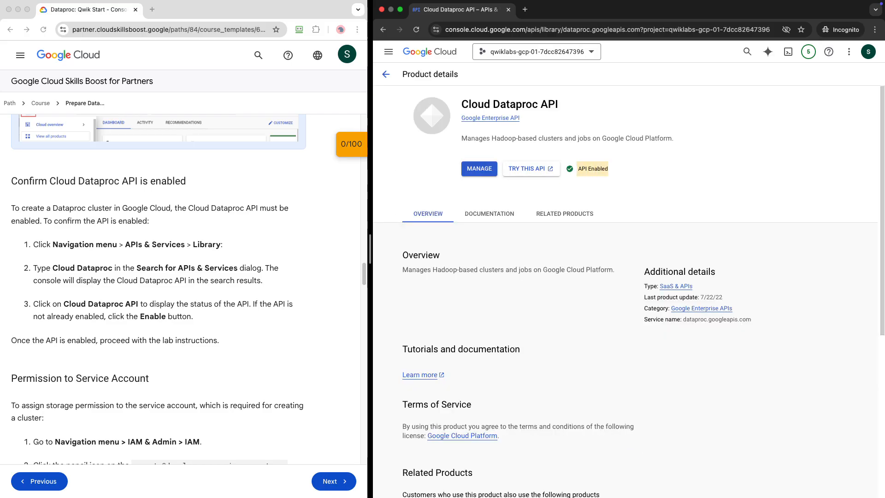
# Step: Following the lab's Permission to Service Account section, open the project's IAM page and leave the tutorial shown there
pyautogui.click(258, 355)
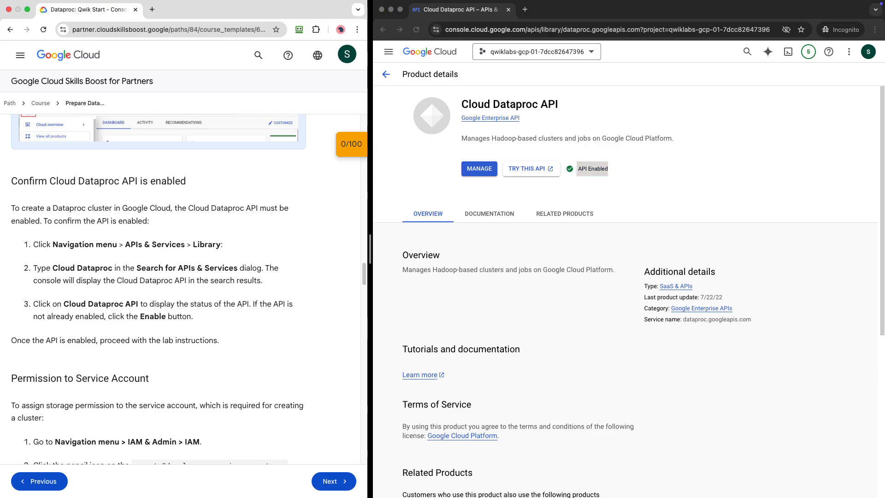
pyautogui.scroll(-5, 159, 289)
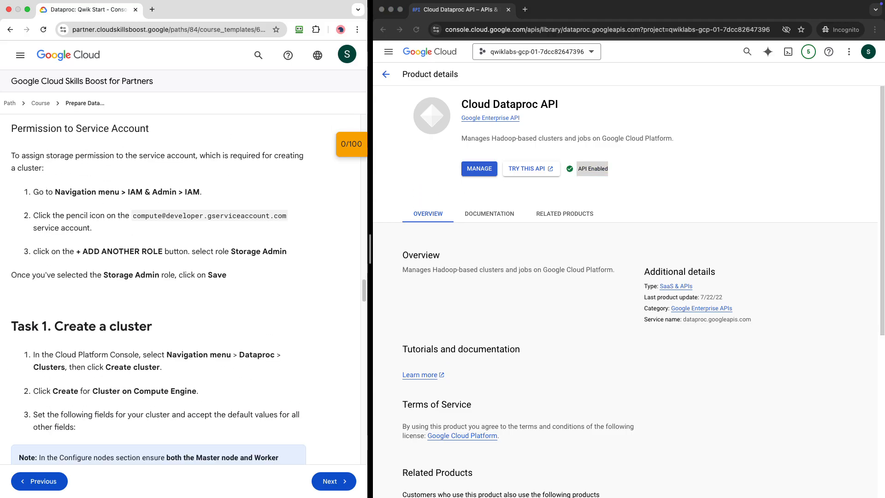
pyautogui.scroll(1, 159, 288)
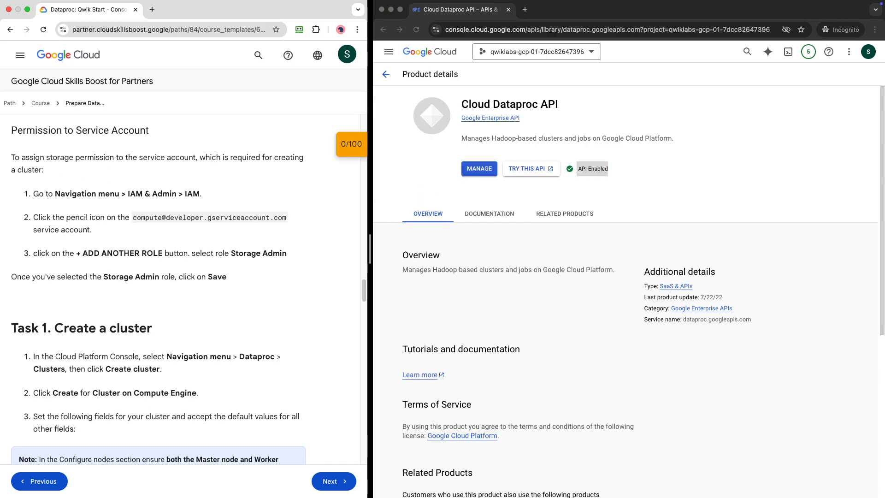
pyautogui.click(388, 51)
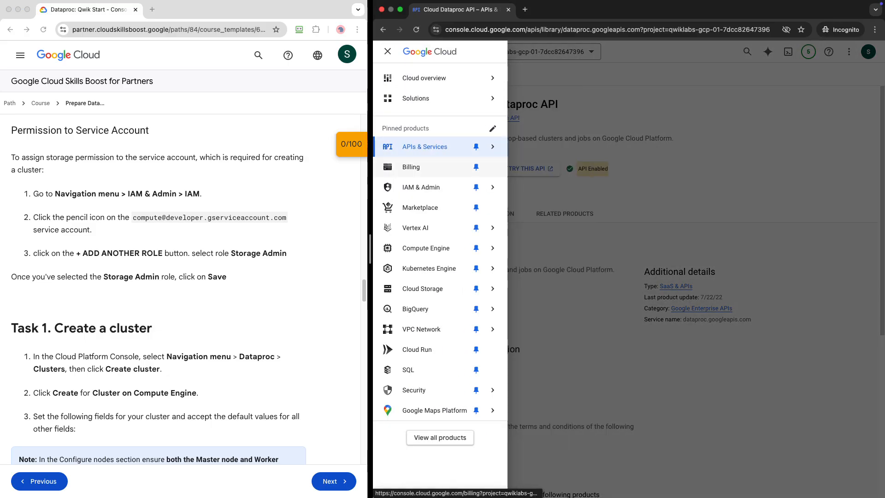
pyautogui.moveTo(424, 187)
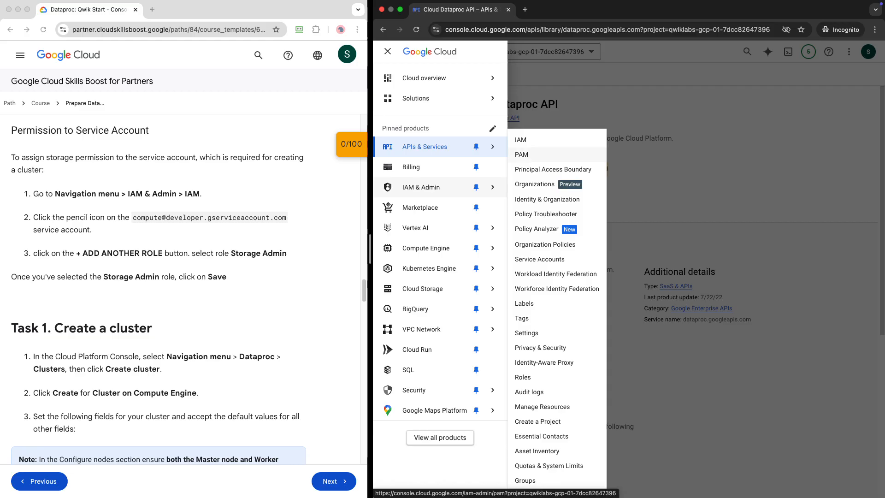
pyautogui.click(521, 139)
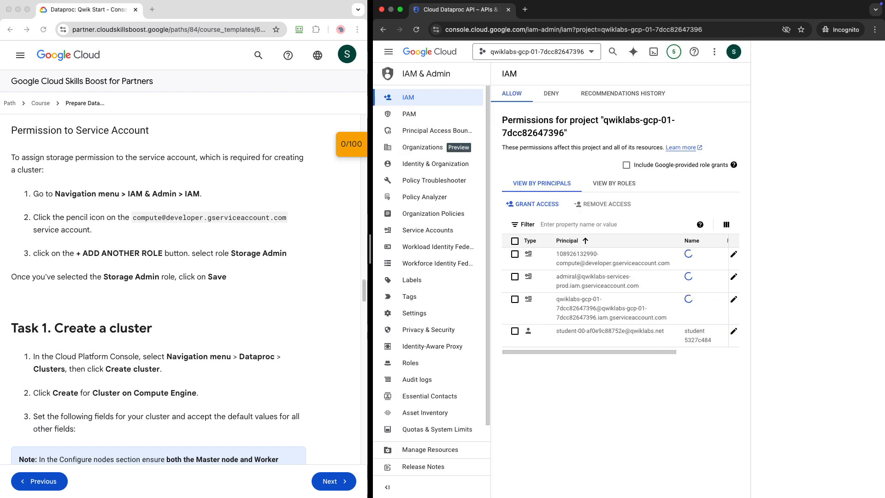
pyautogui.click(876, 52)
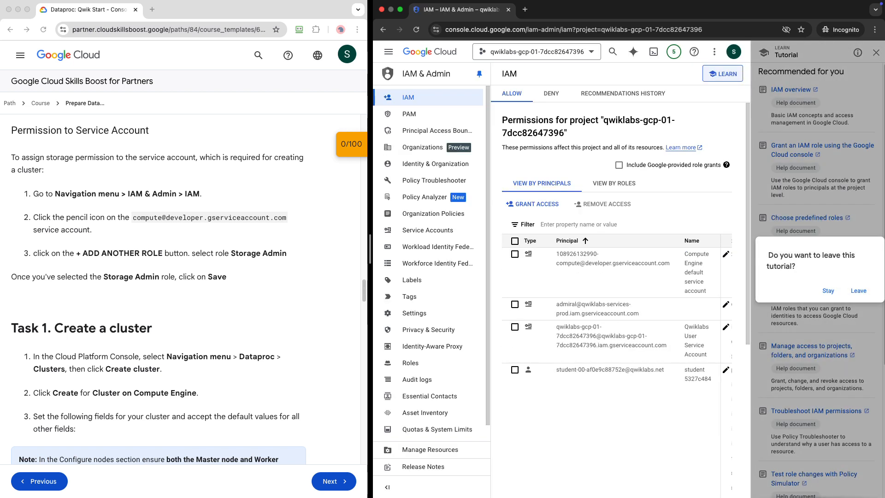
pyautogui.click(858, 290)
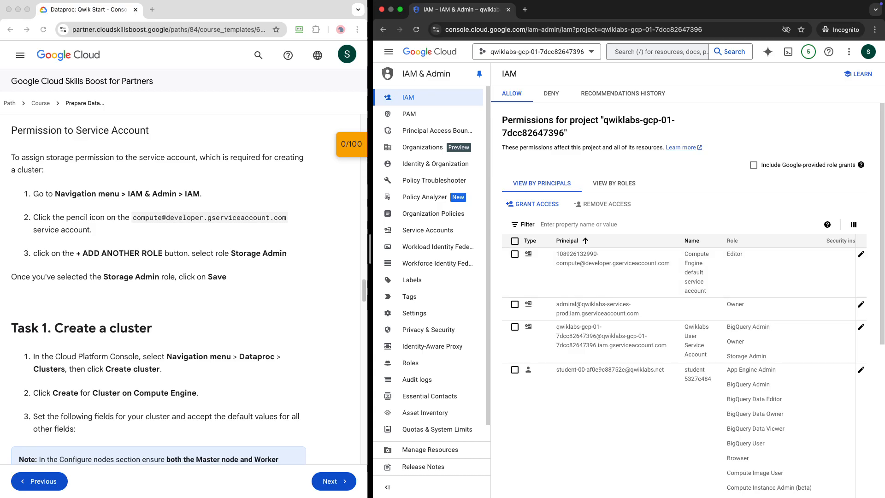
# Step: Add the Storage Admin role to the Compute Engine default service account alongside its Editor role and save the policy
pyautogui.click(860, 254)
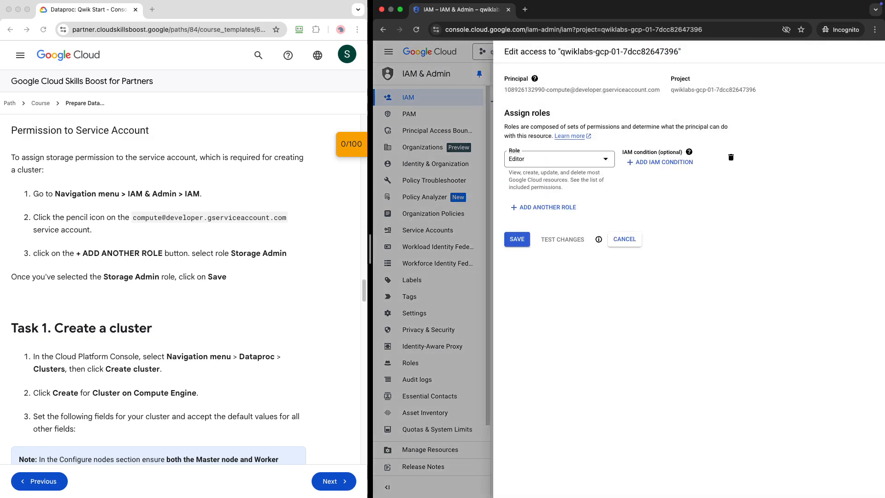
pyautogui.click(543, 207)
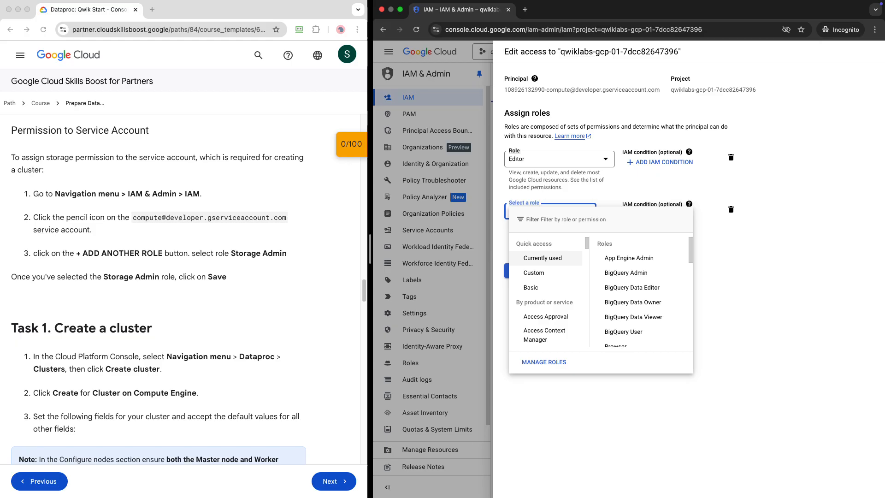
pyautogui.write('Sot')
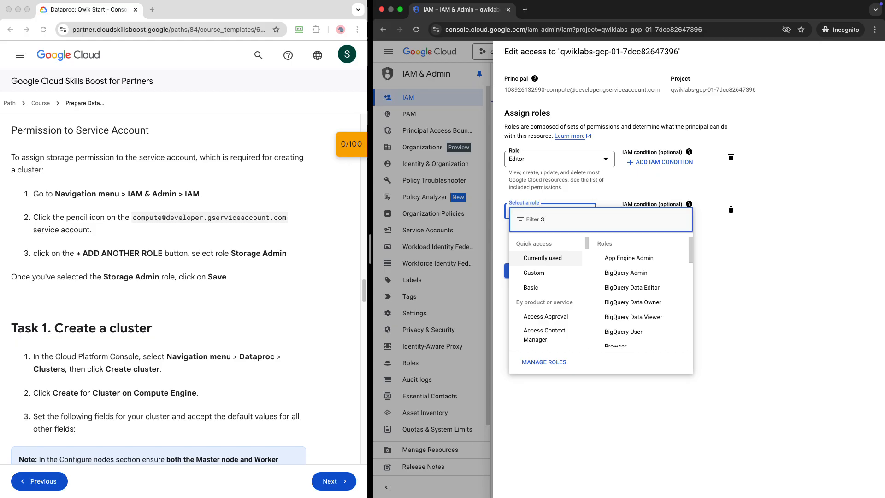
pyautogui.press('BackSpace')
pyautogui.press('BackSpace')
pyautogui.write('torage')
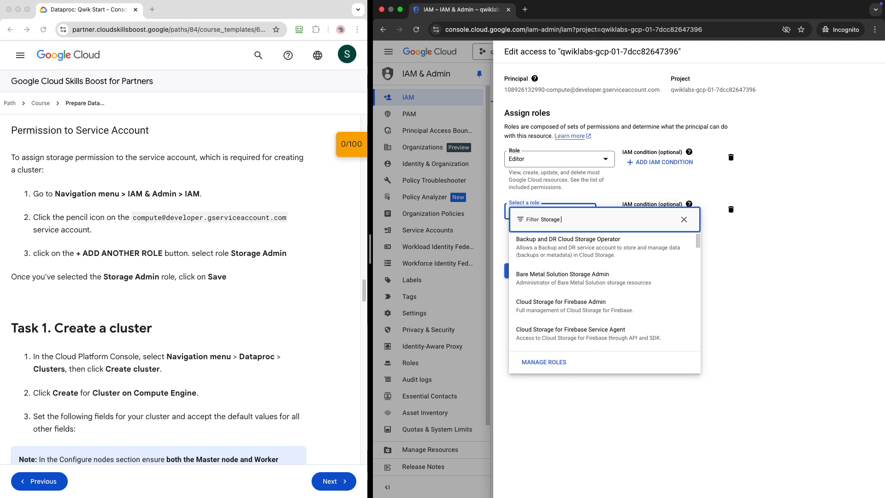
pyautogui.write(' Ad')
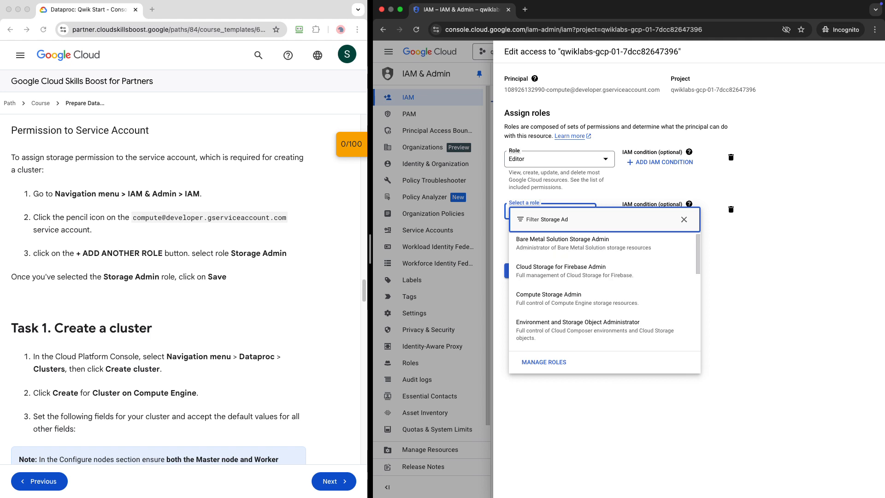
pyautogui.press('BackSpace')
pyautogui.write('Adm')
pyautogui.press('BackSpace')
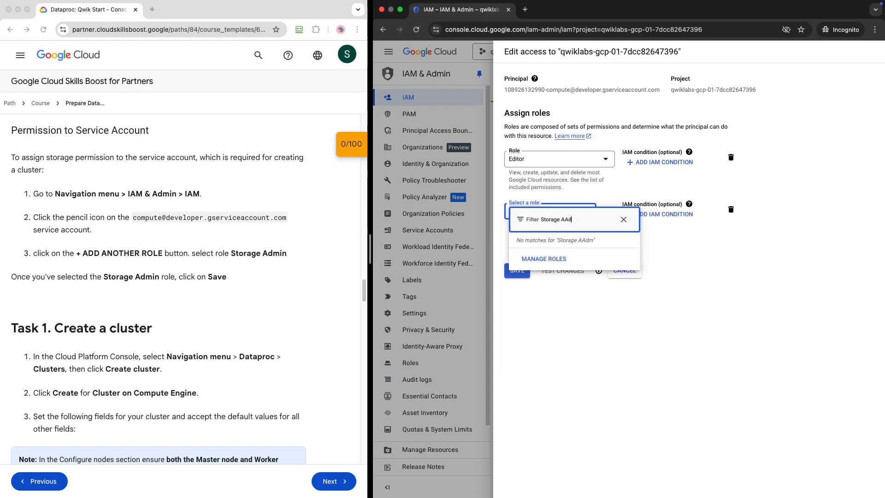
pyautogui.write('dmin')
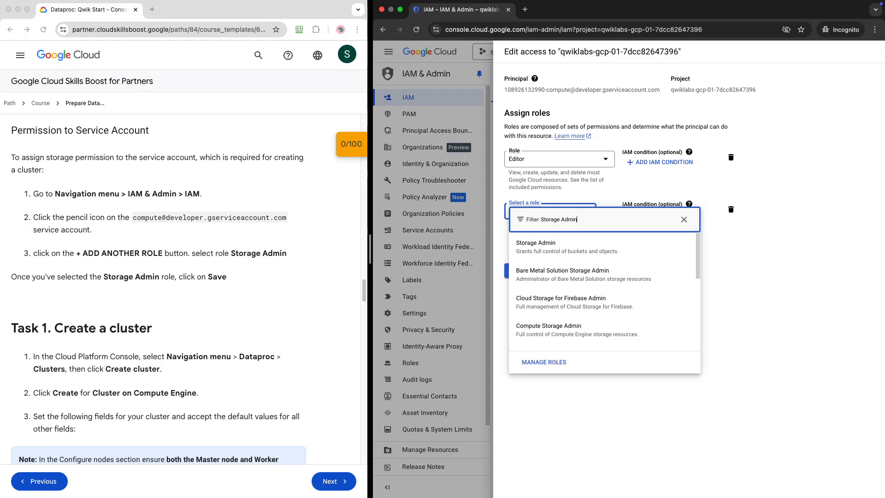
pyautogui.press('Down')
pyautogui.press('Return')
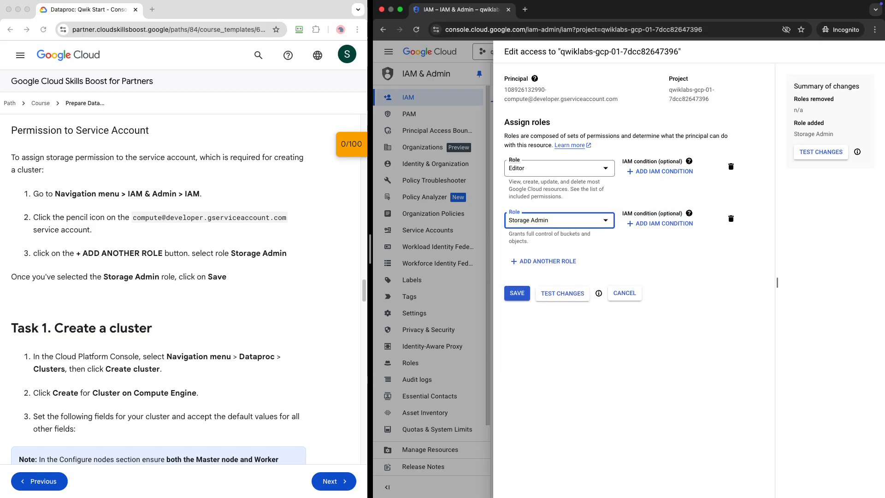
pyautogui.click(517, 293)
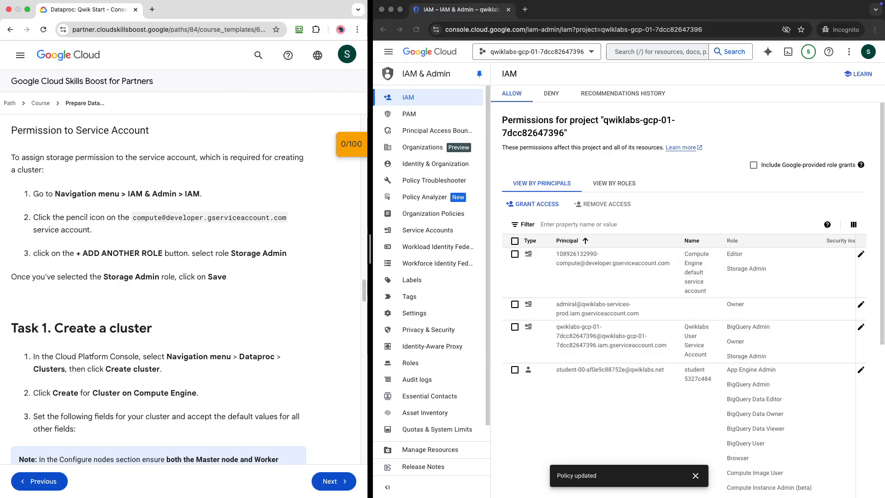
# Step: Read the lab's Task 1 instructions for creating a cluster and the table of field values
pyautogui.scroll(-1, 189, 305)
pyautogui.scroll(-5, 184, 290)
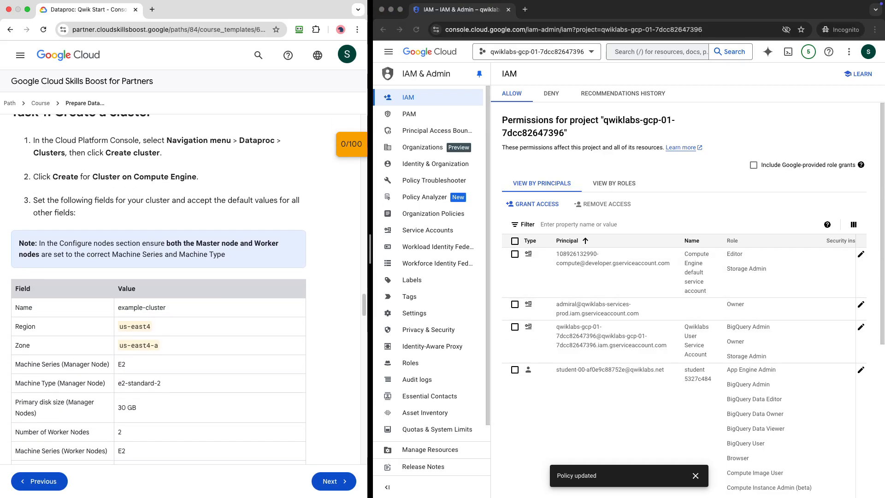
pyautogui.scroll(1, 184, 290)
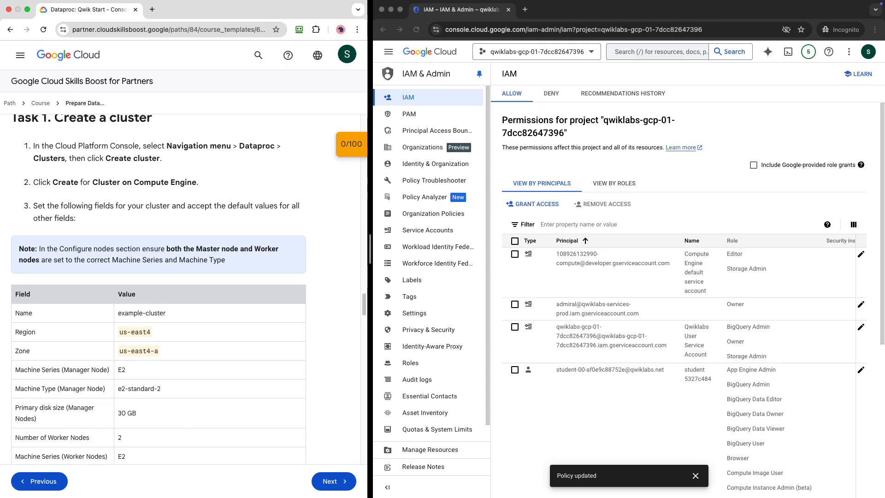
pyautogui.click(388, 51)
pyautogui.click(388, 52)
pyautogui.click(389, 52)
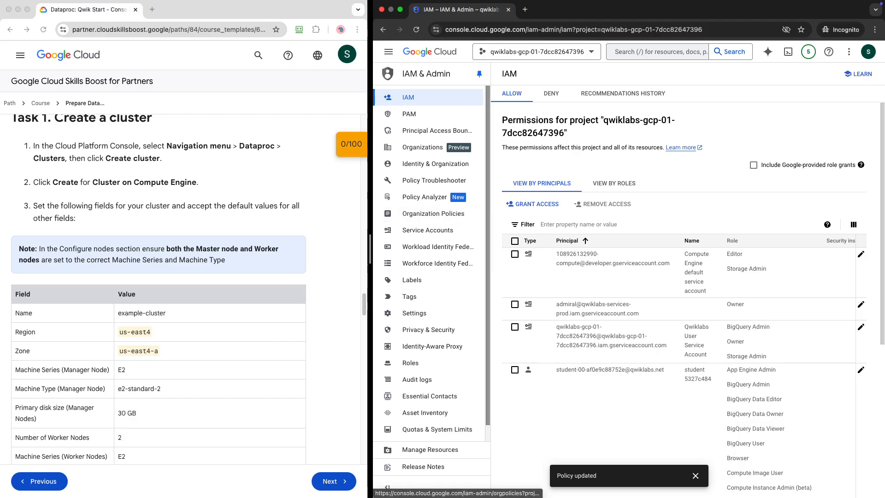
pyautogui.click(388, 52)
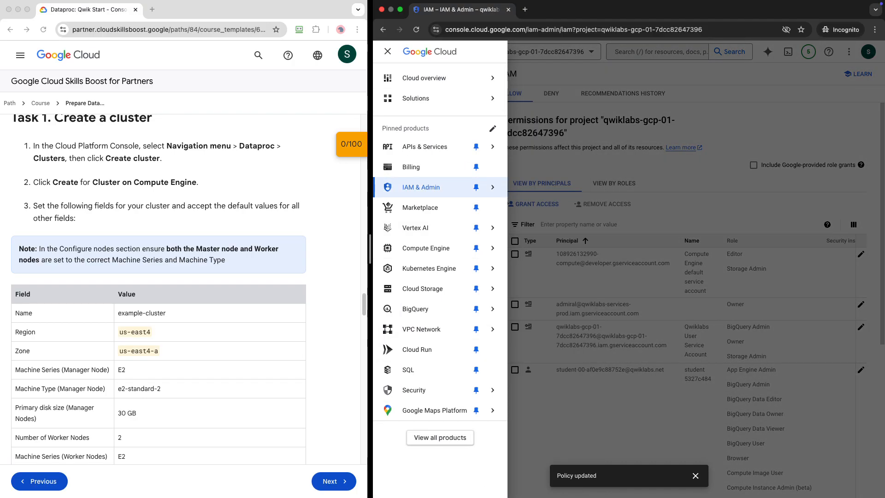
pyautogui.moveTo(433, 146)
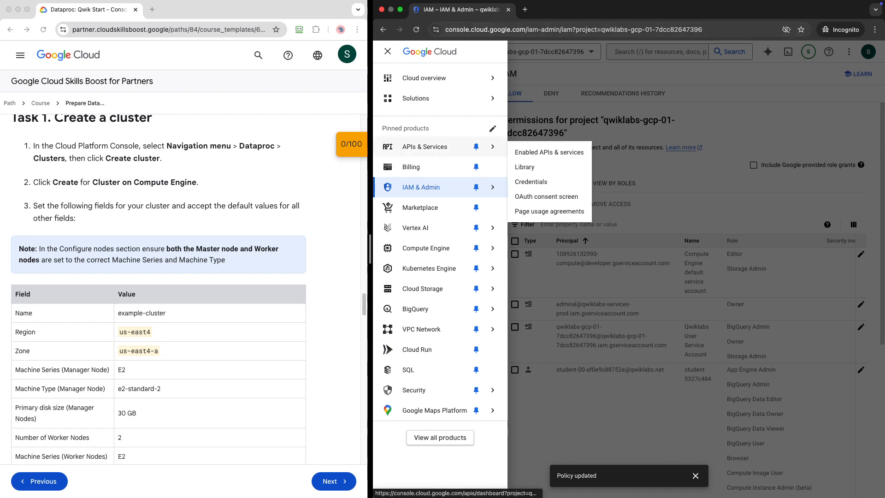
# Step: Search the console for "Dataproc" and open the Managed Apache Hadoop product at its Clusters page
pyautogui.click(657, 51)
pyautogui.click(657, 52)
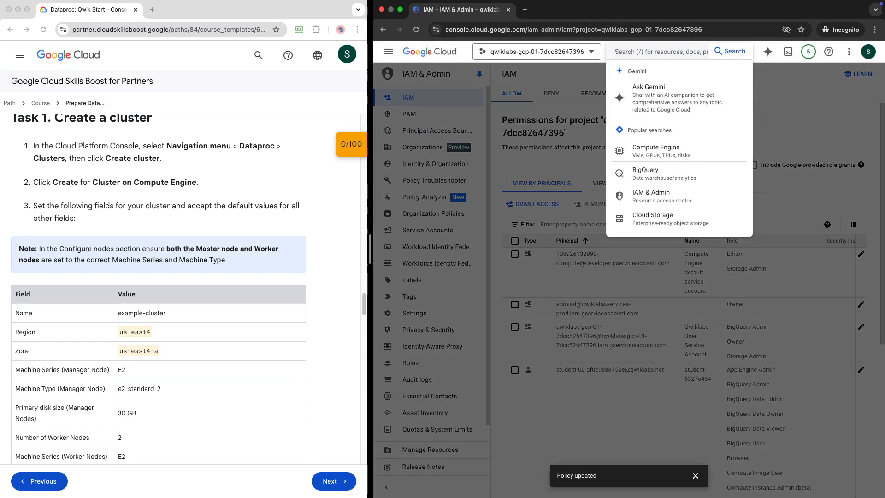
pyautogui.write('Data')
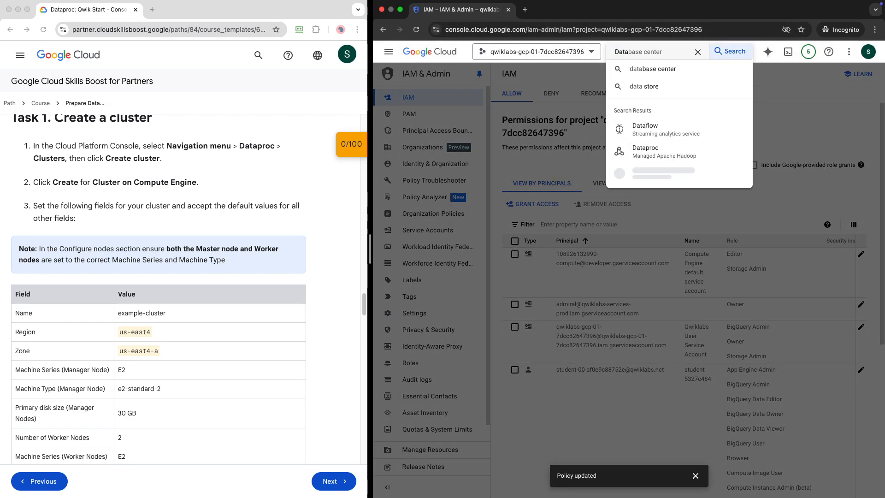
pyautogui.write('proc')
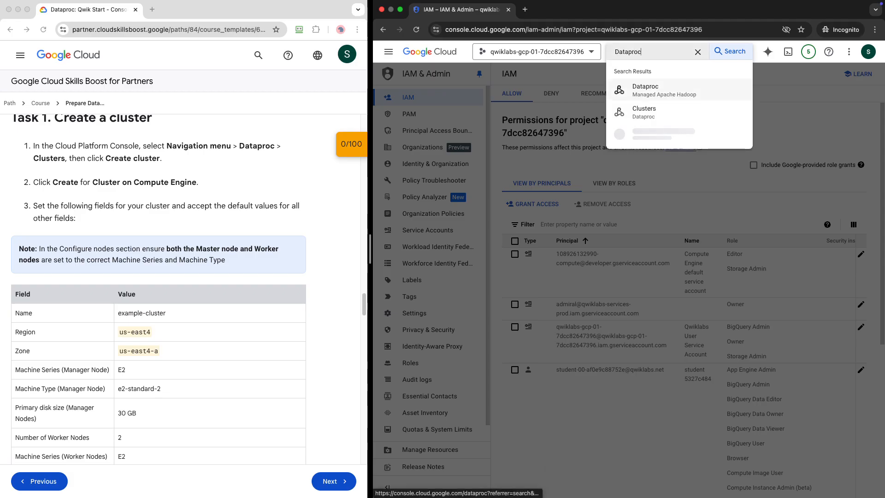
pyautogui.click(655, 89)
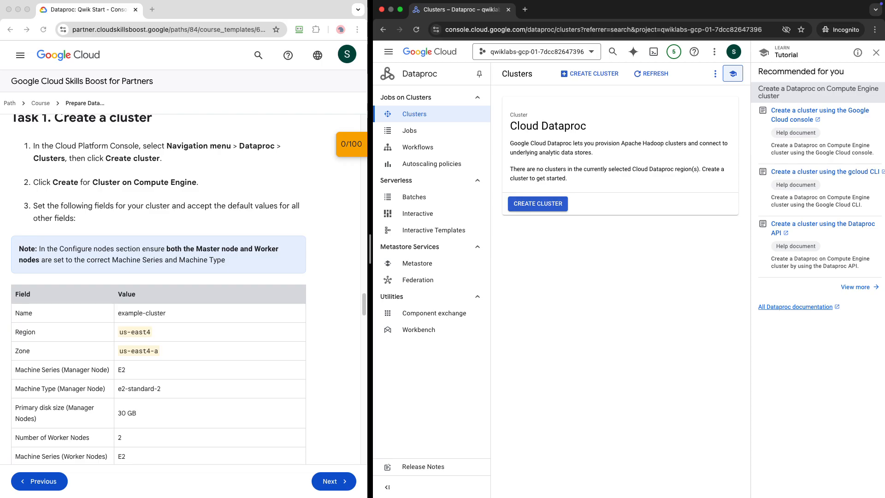
# Step: Dismiss the recommended tutorials and start creating a Dataproc cluster on Compute Engine
pyautogui.click(875, 53)
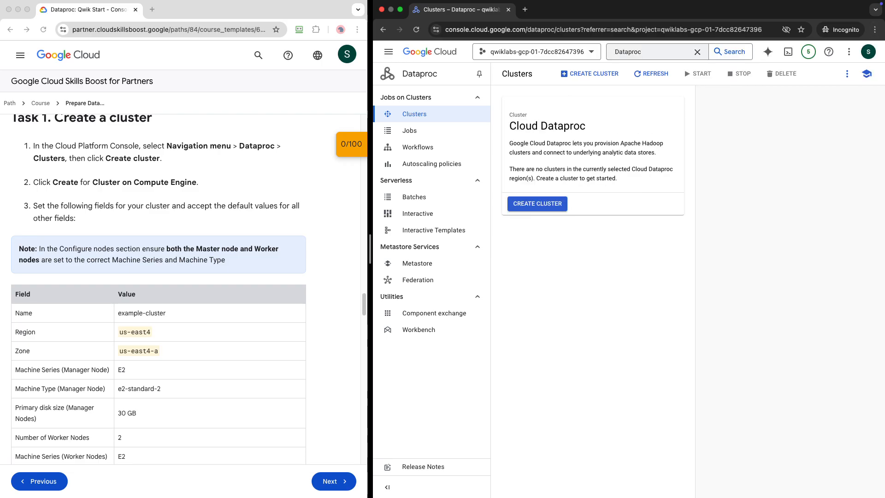
pyautogui.click(537, 203)
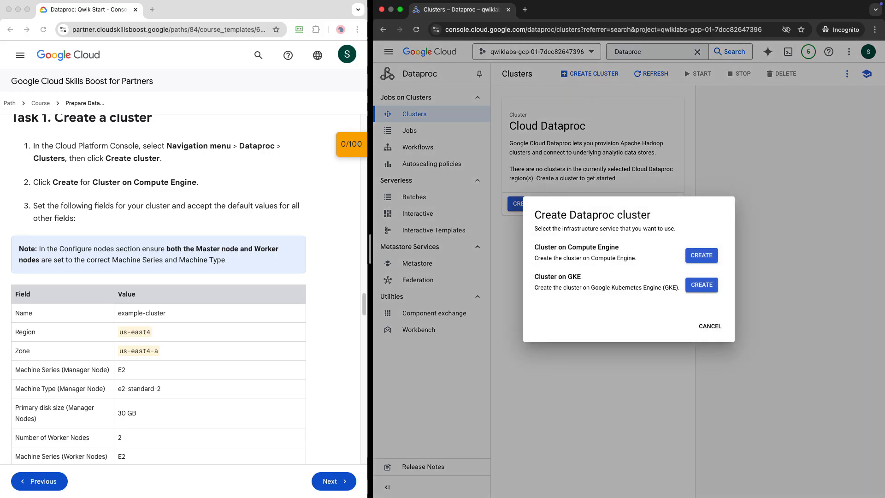
pyautogui.click(701, 255)
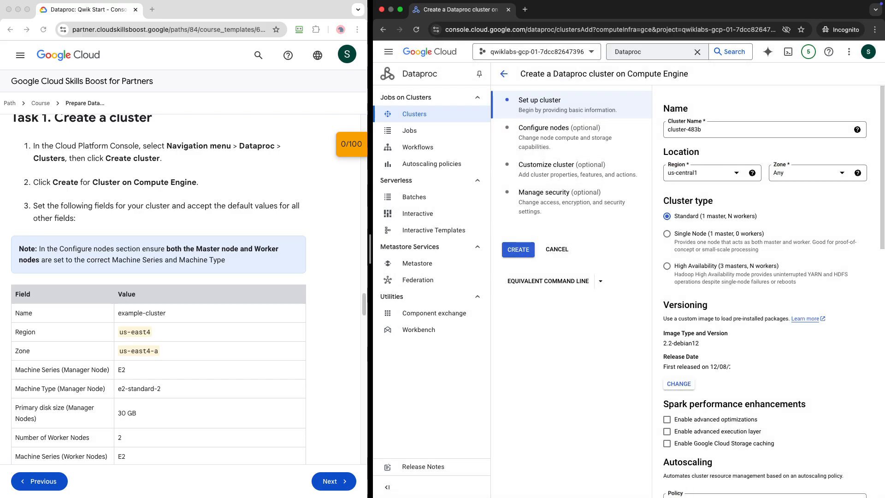
# Step: Consult the lab's table of cluster settings and name the cluster example-cluster
pyautogui.scroll(-4, 184, 286)
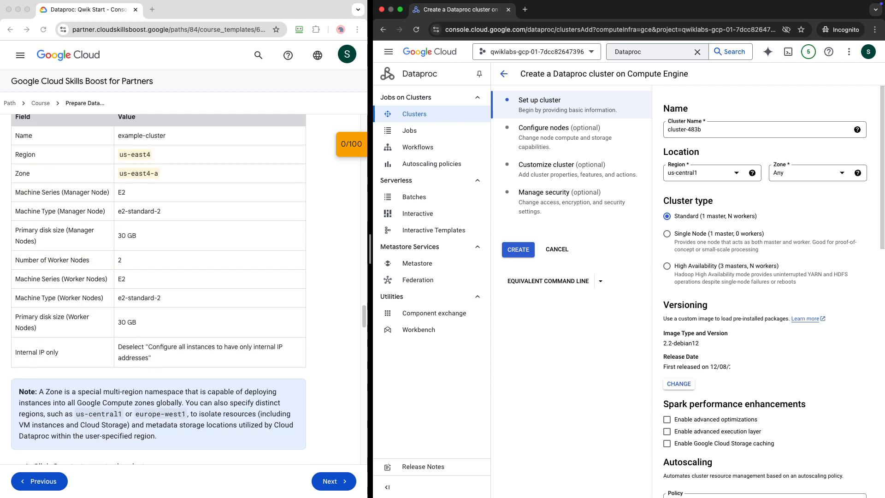
pyautogui.scroll(1, 185, 286)
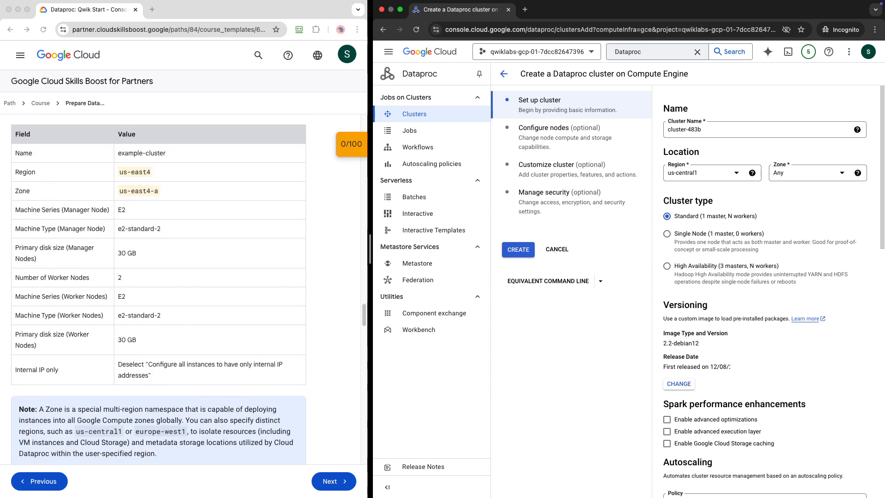
pyautogui.moveTo(718, 130); pyautogui.dragTo(638, 131)
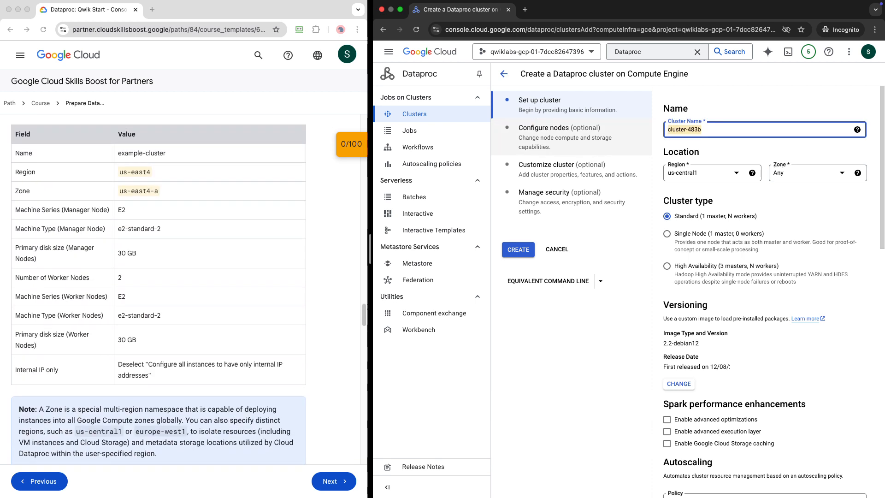
pyautogui.write('eample')
pyautogui.press('BackSpace')
pyautogui.press('BackSpace')
pyautogui.press('BackSpace')
pyautogui.press('BackSpace')
pyautogui.press('BackSpace')
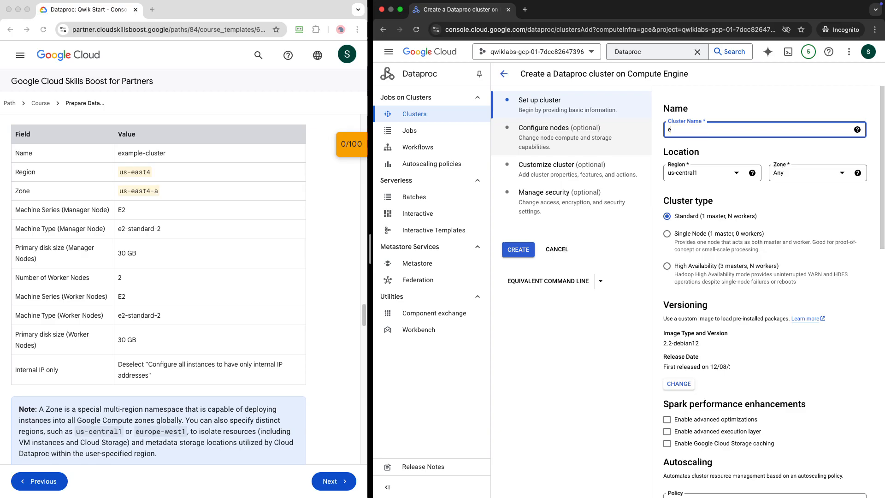
pyautogui.write('xample-cluster')
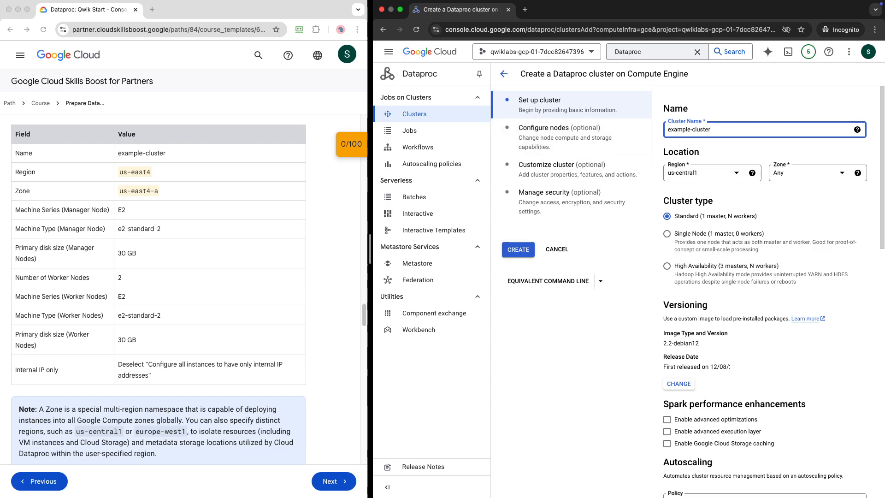
# Step: Set the cluster's region to us-east4 and its zone to us-east4-a
pyautogui.click(702, 173)
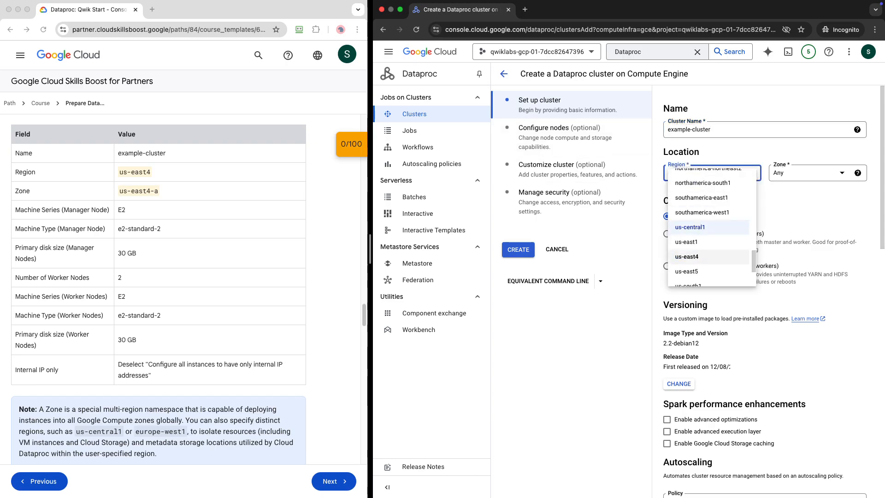
pyautogui.click(691, 256)
pyautogui.click(806, 173)
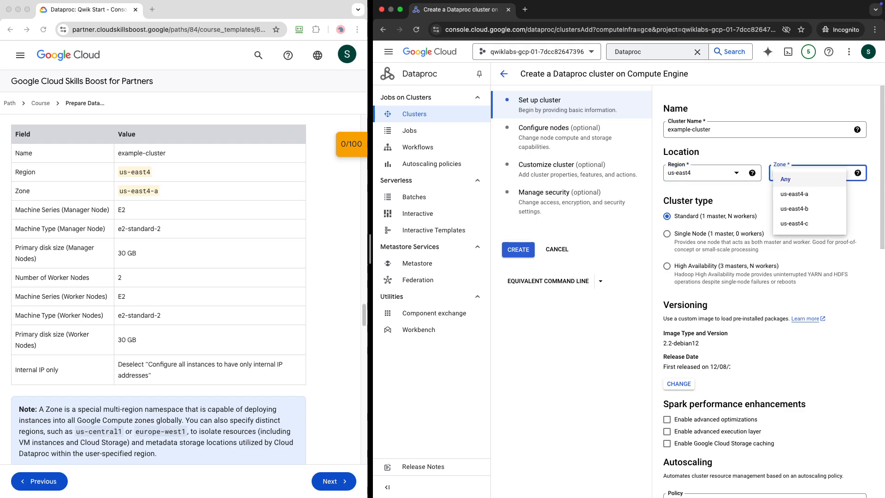
pyautogui.click(790, 193)
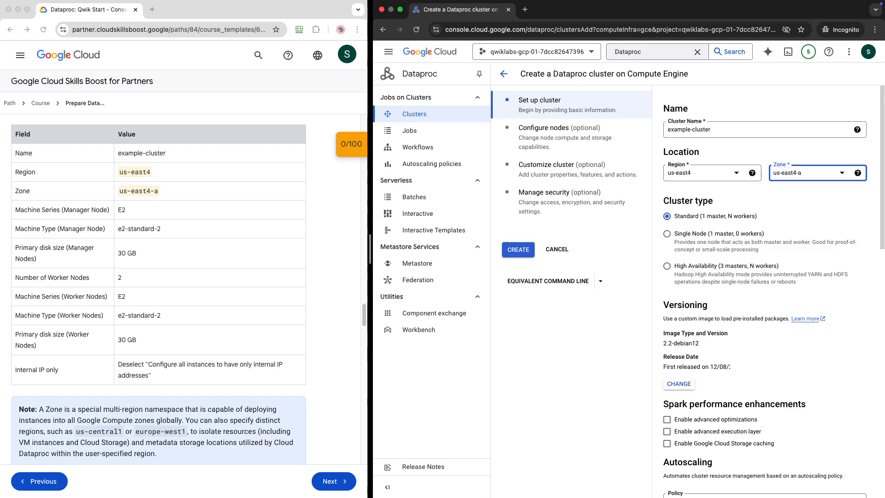
# Step: Configure the manager node with the E2 machine series and a 30 GB primary disk
pyautogui.scroll(-5, 764, 290)
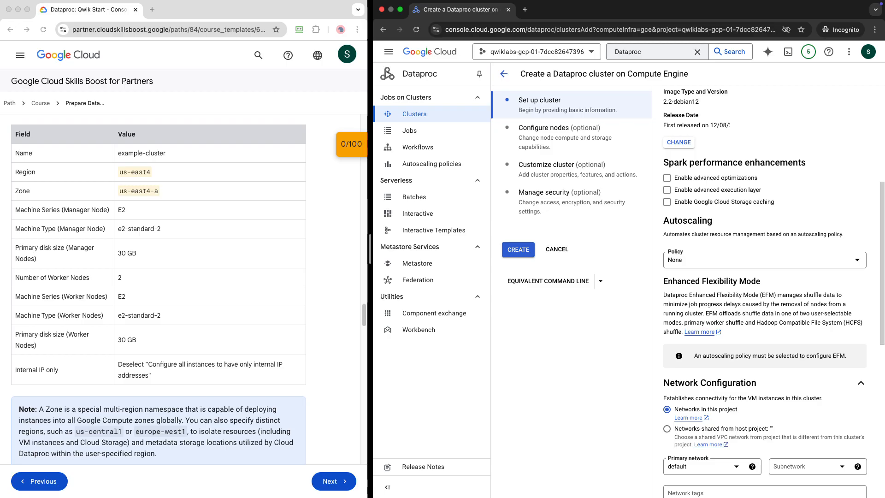
pyautogui.scroll(5, 765, 290)
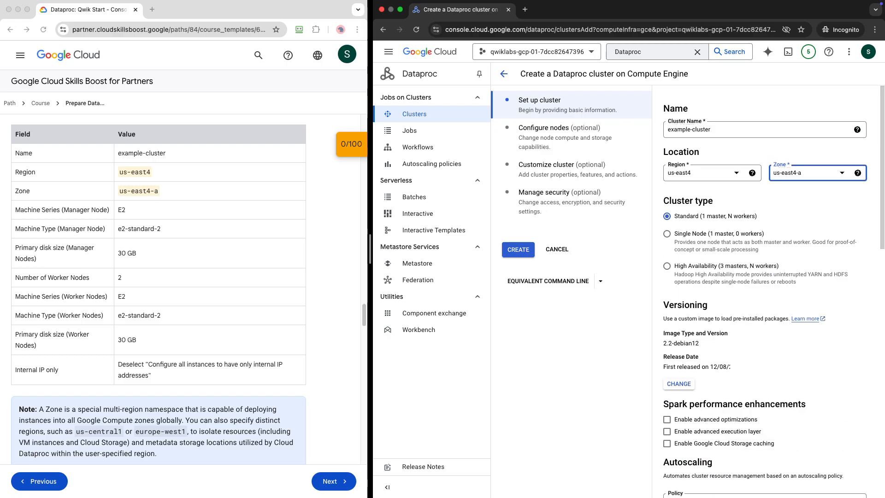
pyautogui.scroll(-6, 765, 290)
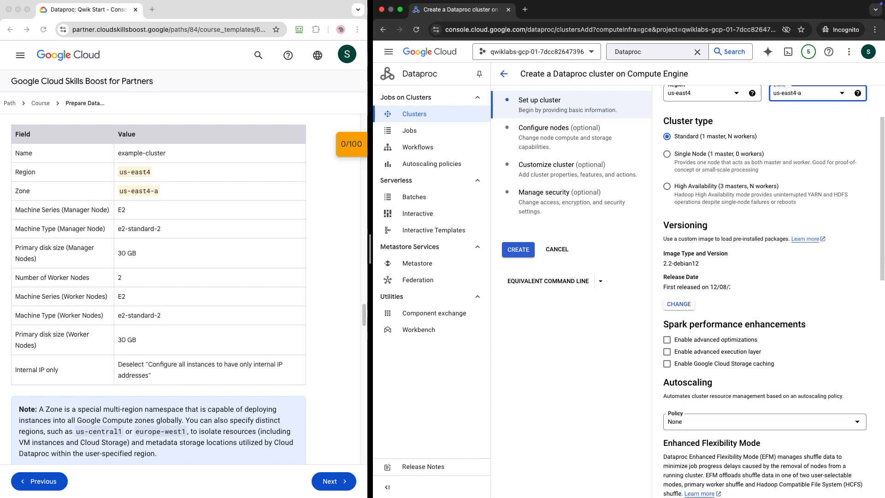
pyautogui.scroll(-8, 765, 290)
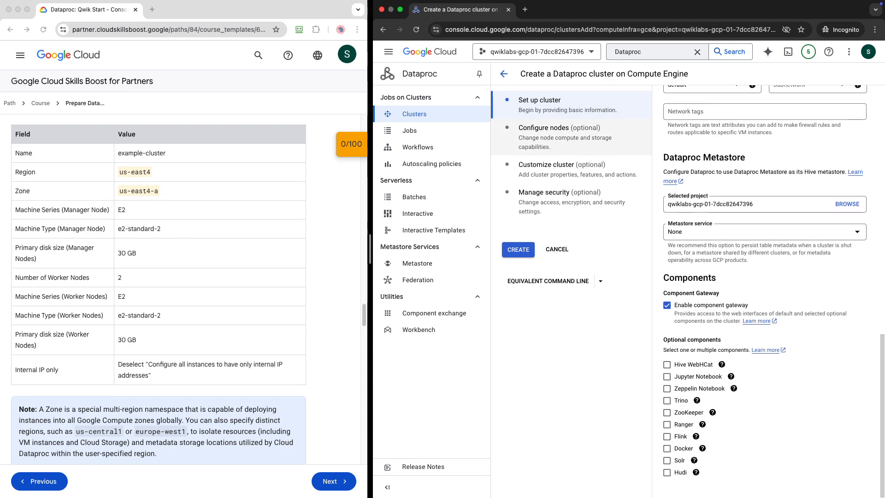
pyautogui.click(558, 131)
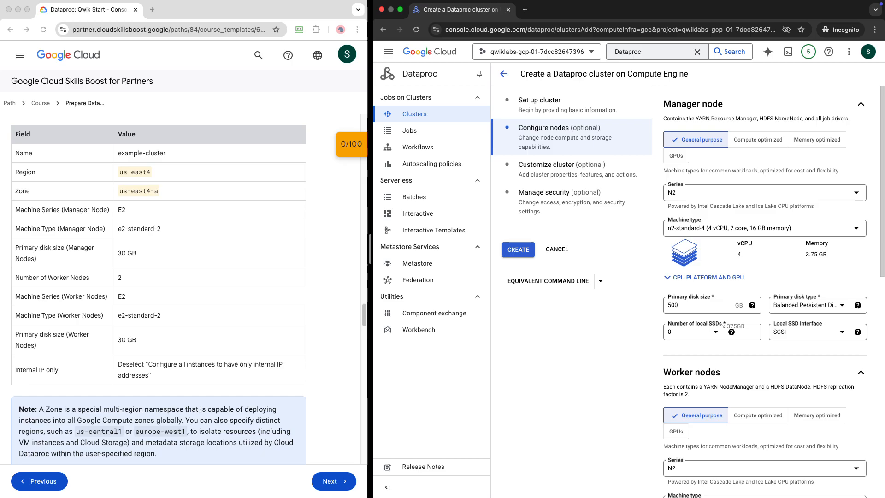
pyautogui.click(764, 193)
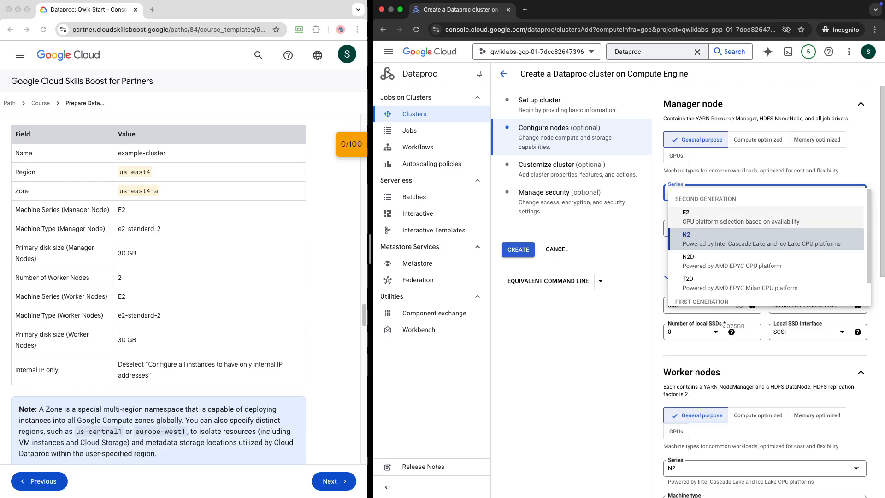
pyautogui.click(741, 217)
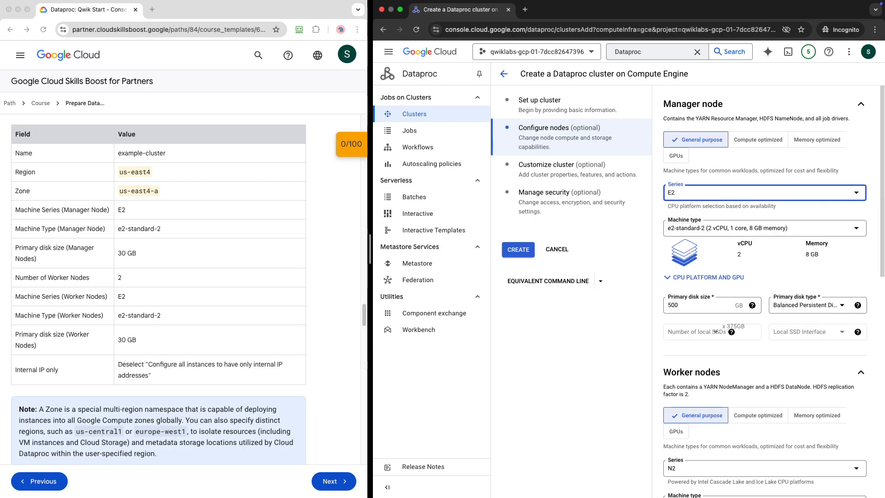
pyautogui.doubleClick(672, 305)
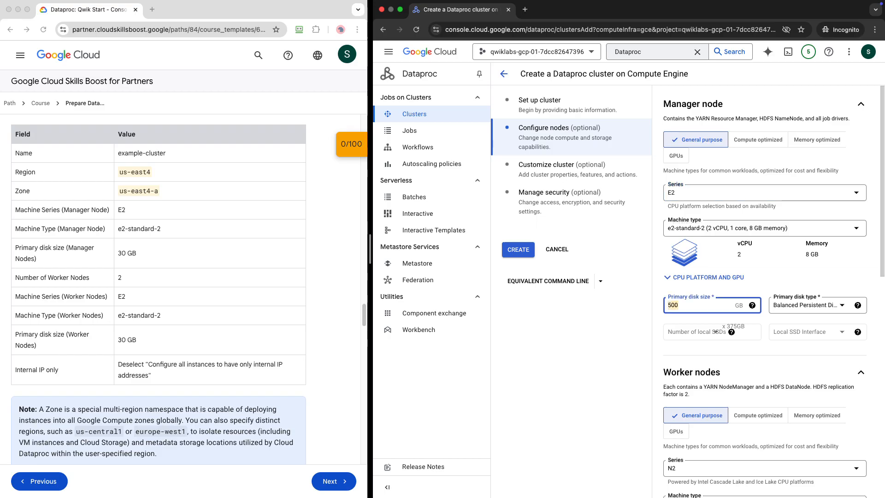
pyautogui.write('30')
pyautogui.click(330, 258)
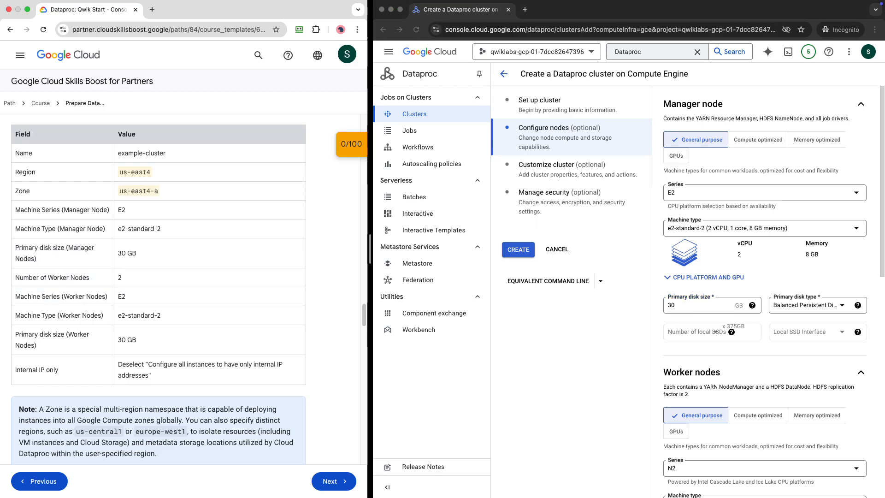
# Step: Configure the worker nodes with the E2 machine series and a 30 GB primary disk
pyautogui.scroll(-2, 773, 290)
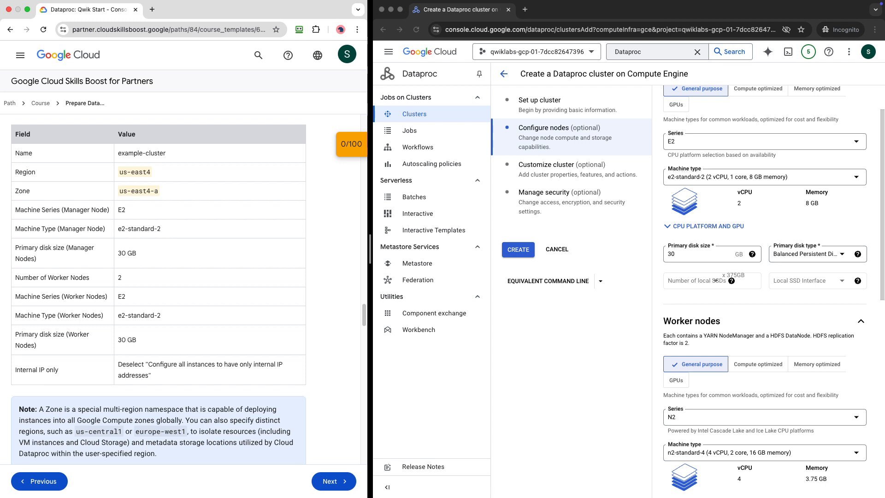
pyautogui.scroll(-3, 765, 290)
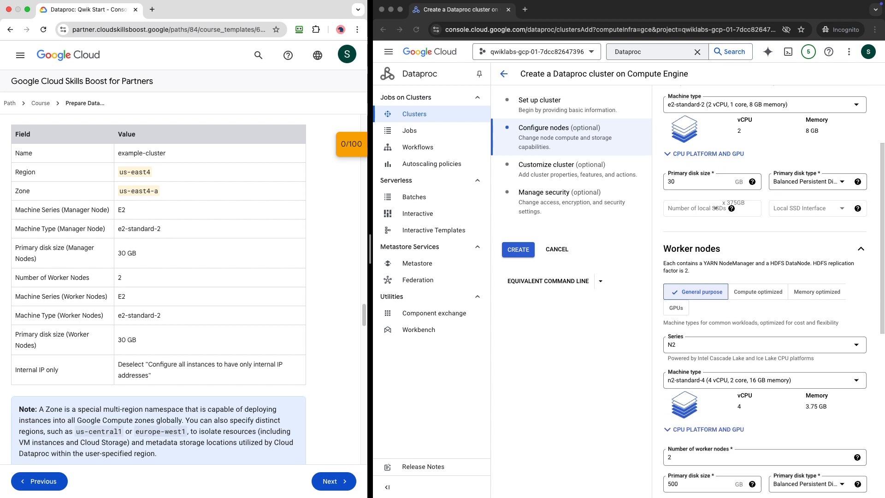
pyautogui.click(763, 345)
pyautogui.click(764, 344)
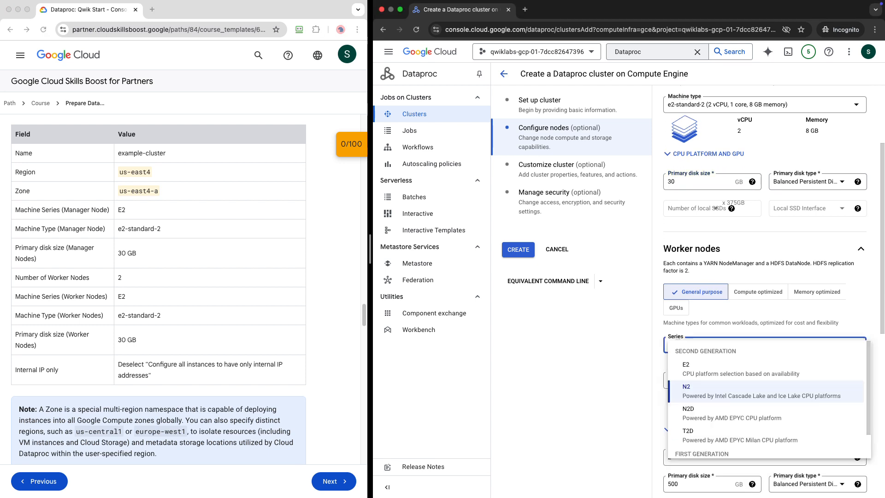
pyautogui.click(764, 368)
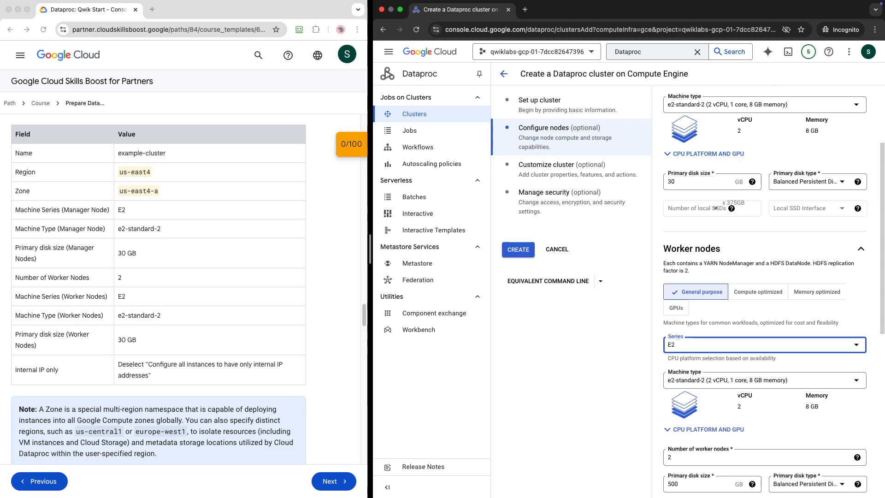
pyautogui.scroll(-10, 765, 290)
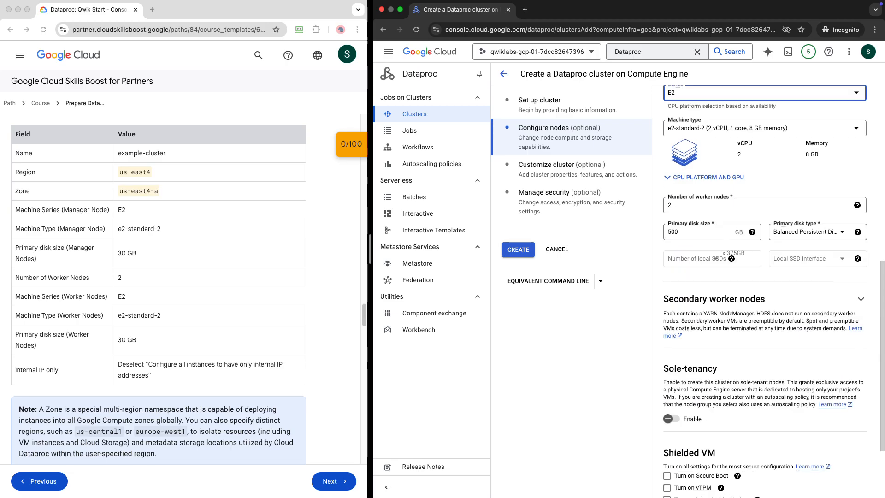
pyautogui.doubleClick(673, 231)
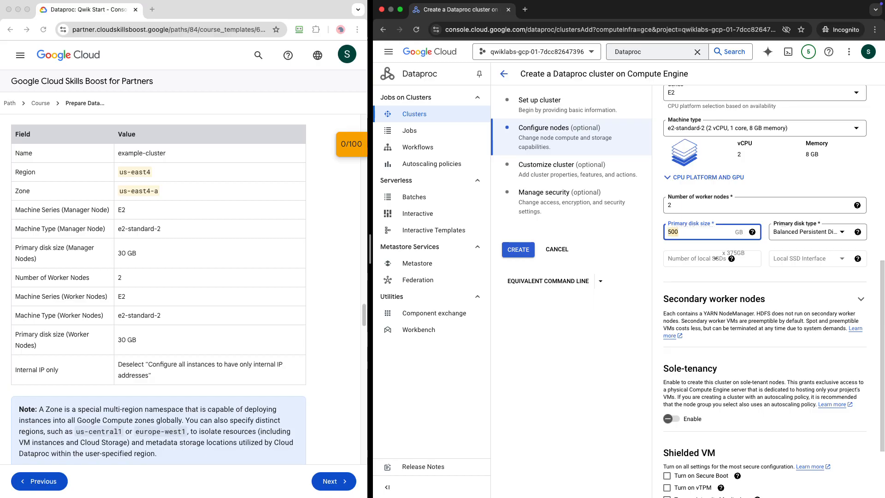
pyautogui.write('30')
# Step: Check the manager and worker node settings against the lab's table of cluster settings
pyautogui.scroll(-3, 765, 277)
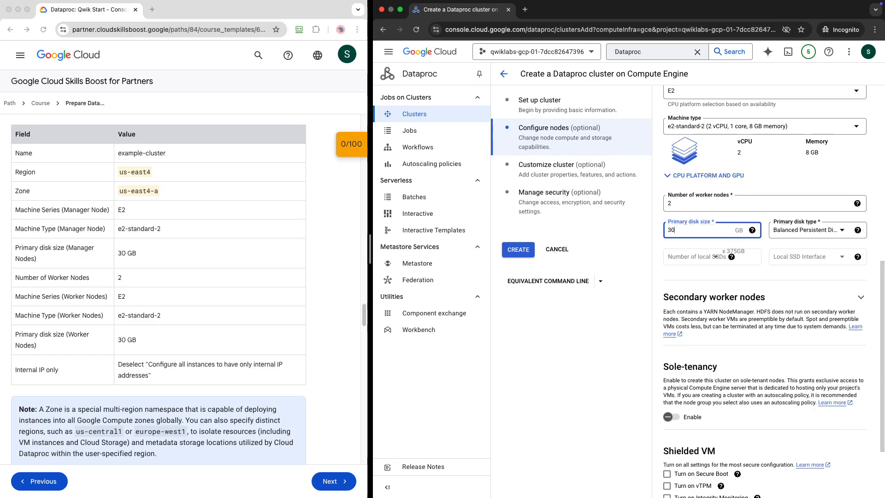
pyautogui.scroll(2, 765, 290)
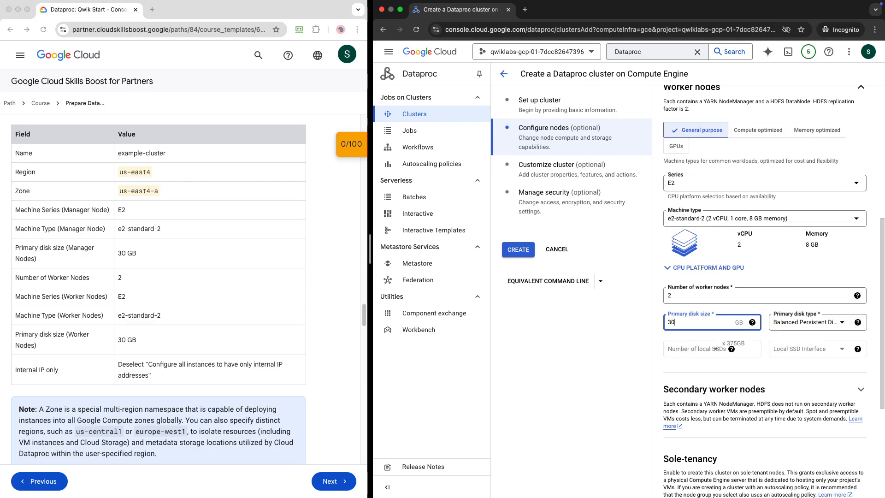
pyautogui.scroll(-2, 765, 290)
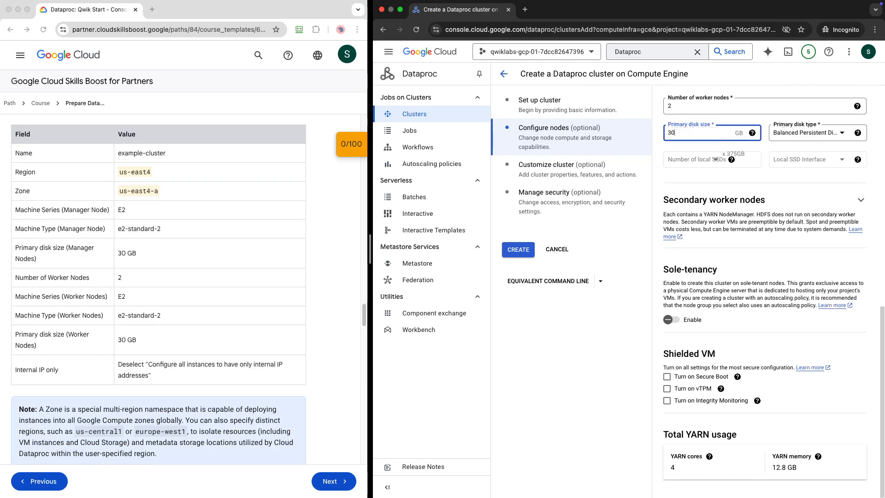
pyautogui.scroll(10, 764, 290)
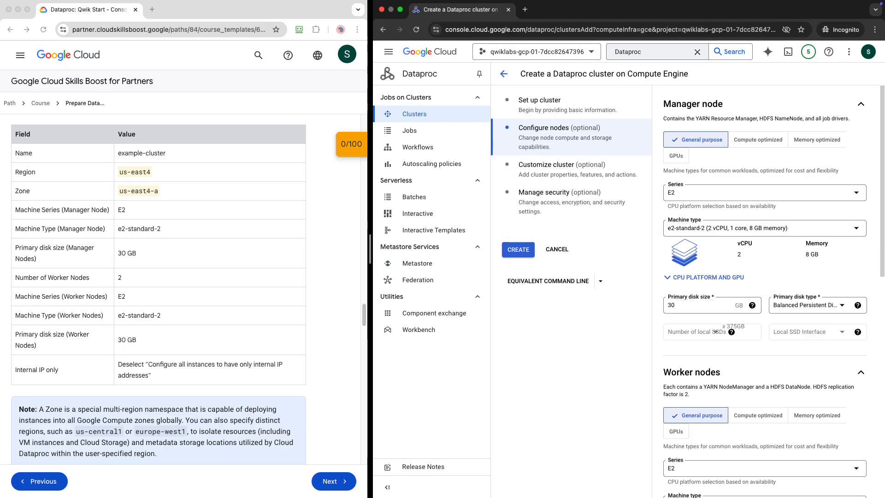
pyautogui.scroll(-4, 737, 332)
pyautogui.scroll(-9, 765, 290)
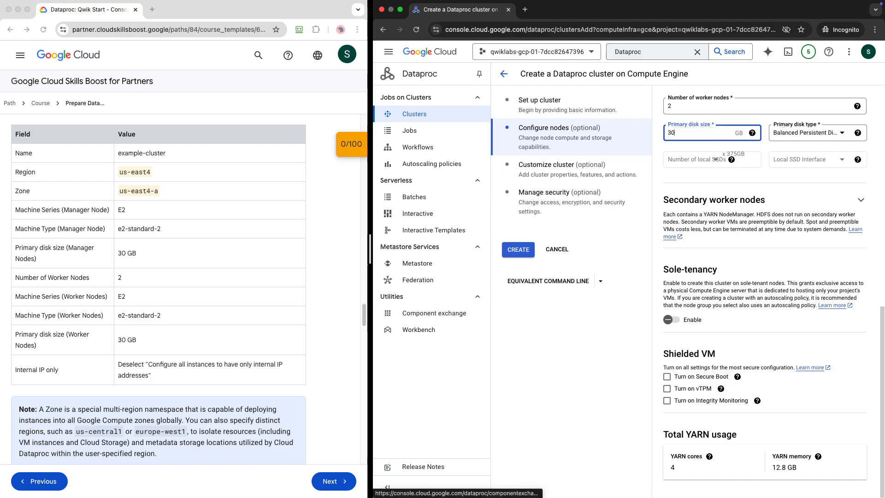
# Step: Widen the console window beside the lab page and consult the Internal IP only row of the lab's settings table
pyautogui.moveTo(370, 249); pyautogui.dragTo(336, 249)
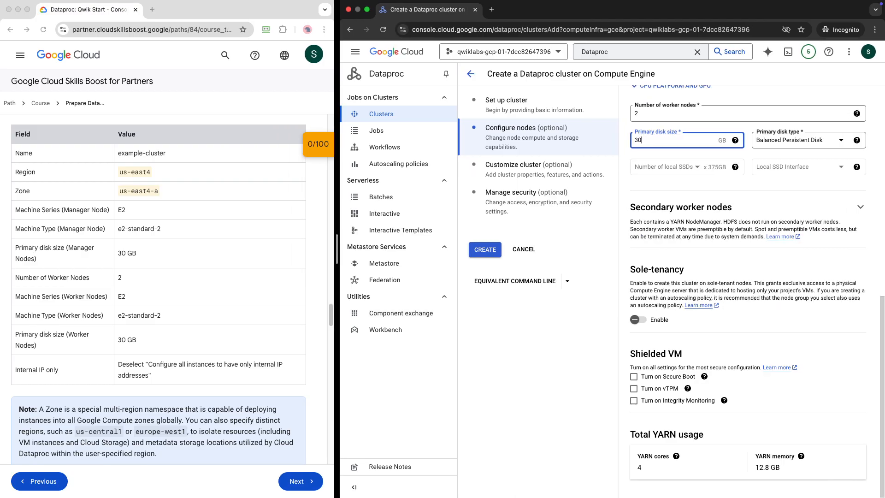
pyautogui.click(208, 340)
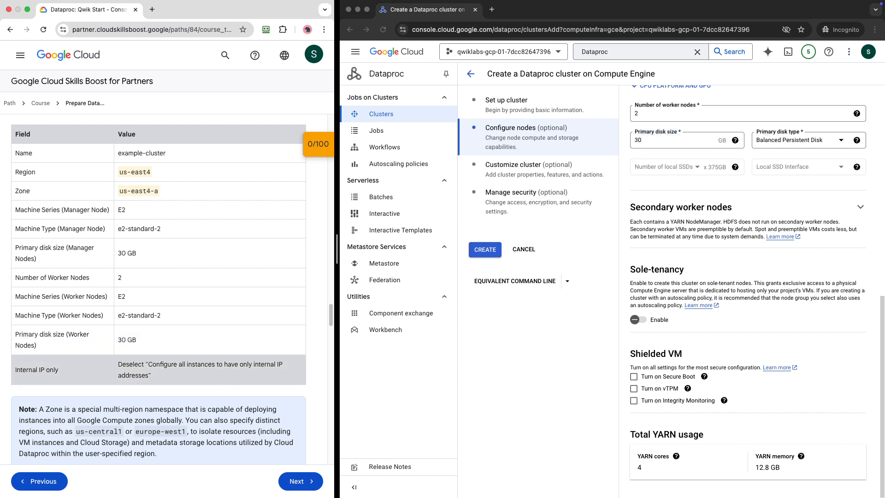
pyautogui.moveTo(127, 364); pyautogui.dragTo(151, 375)
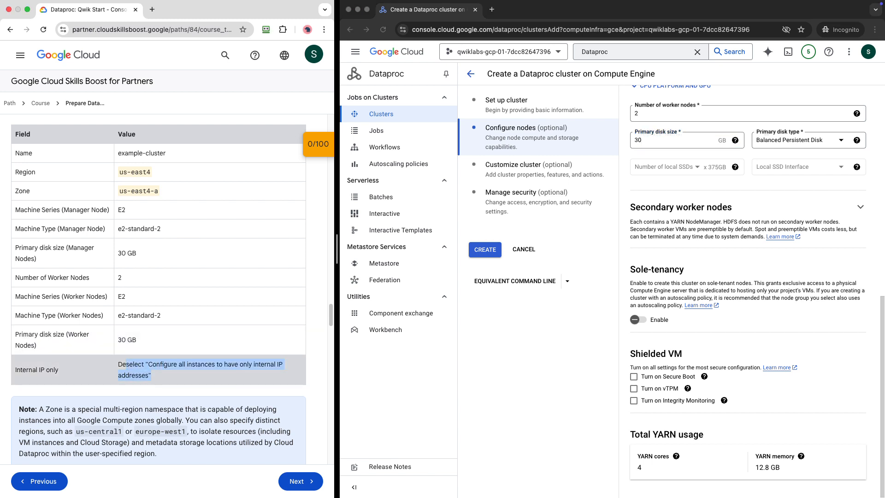
pyautogui.click(175, 374)
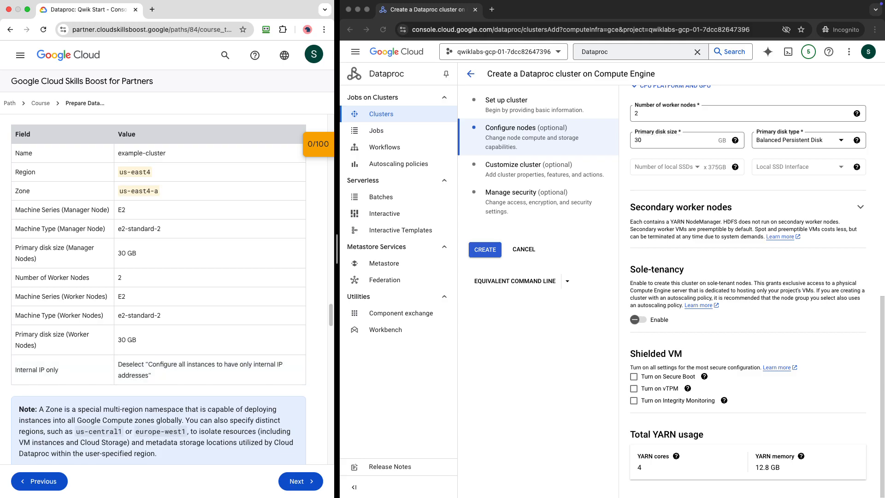
# Step: Look through the Configure nodes and Set up cluster sections for the option restricting instances to internal IP addresses
pyautogui.click(642, 140)
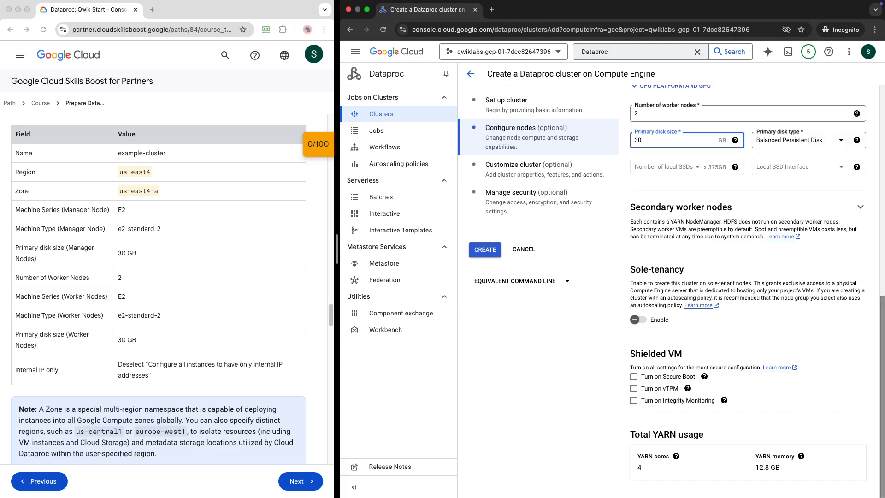
pyautogui.scroll(2, 746, 276)
pyautogui.scroll(4, 746, 290)
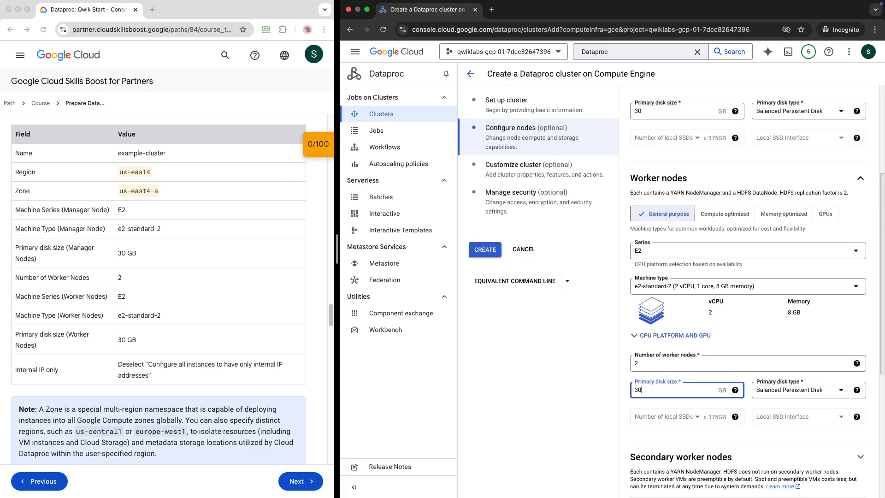
pyautogui.scroll(4, 746, 290)
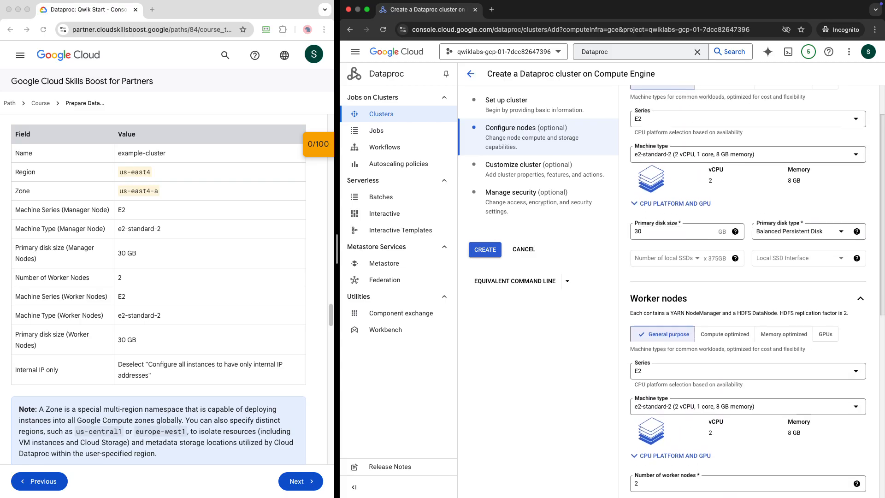
pyautogui.scroll(1, 746, 291)
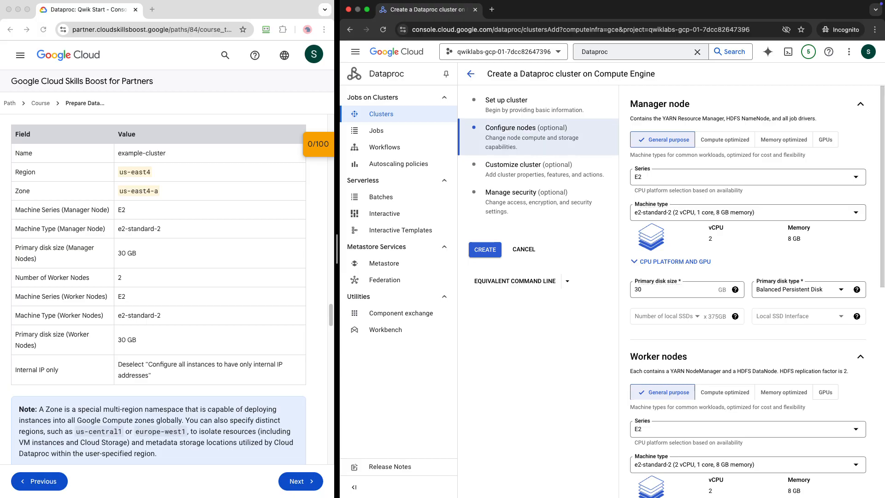
pyautogui.click(507, 104)
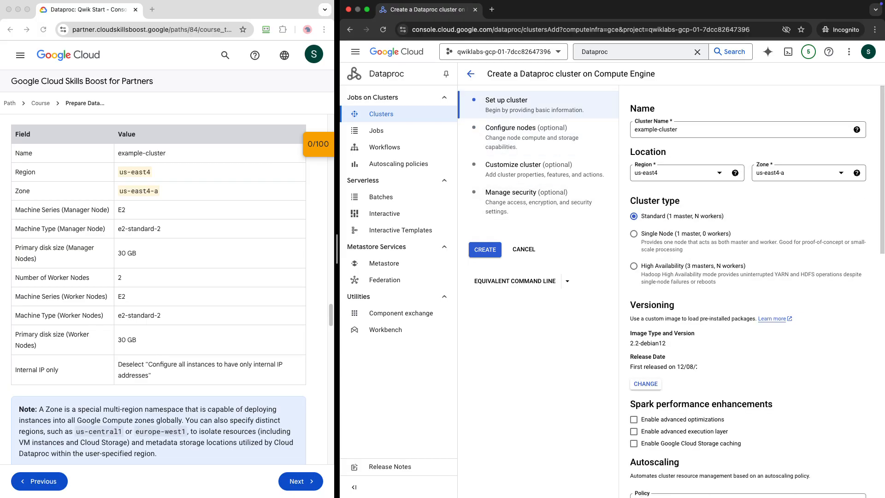
pyautogui.scroll(-5, 746, 290)
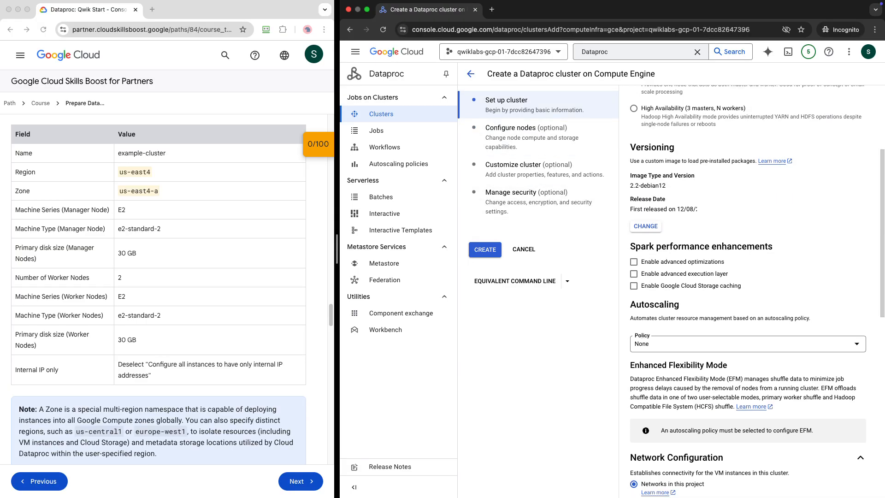
pyautogui.scroll(-4, 746, 290)
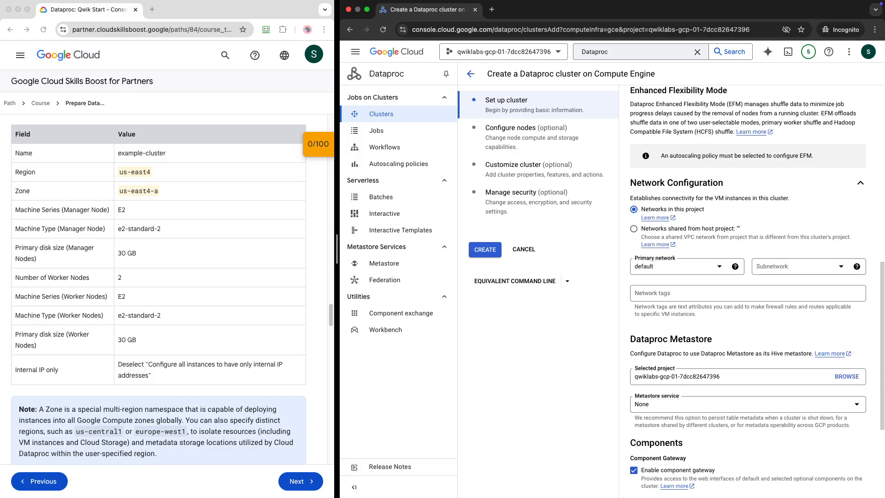
pyautogui.scroll(-2, 746, 290)
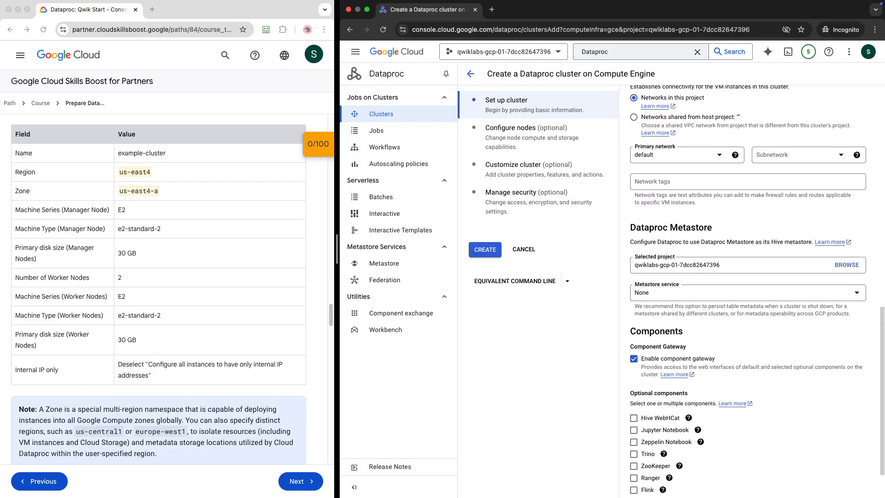
pyautogui.scroll(-1, 746, 290)
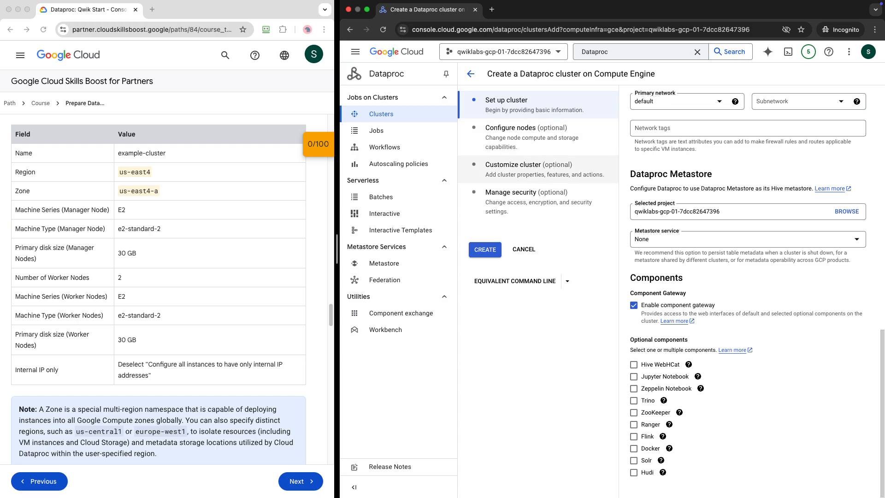
# Step: In the Customize cluster section, deselect "Configure all instances to have only internal IP addresses"
pyautogui.click(528, 168)
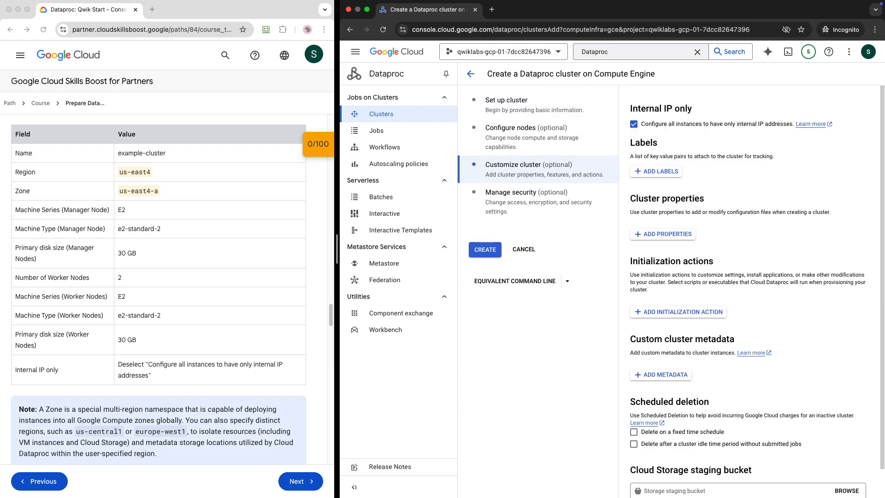
pyautogui.scroll(-1, 746, 290)
pyautogui.scroll(1, 747, 290)
pyautogui.click(634, 123)
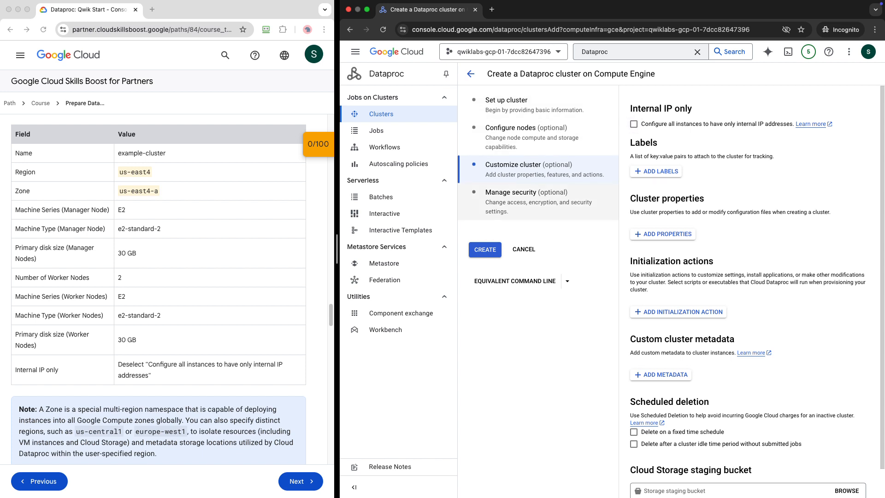
# Step: Read the lab's note on zones and regions and review the Set up cluster section down to its optional components
pyautogui.click(534, 104)
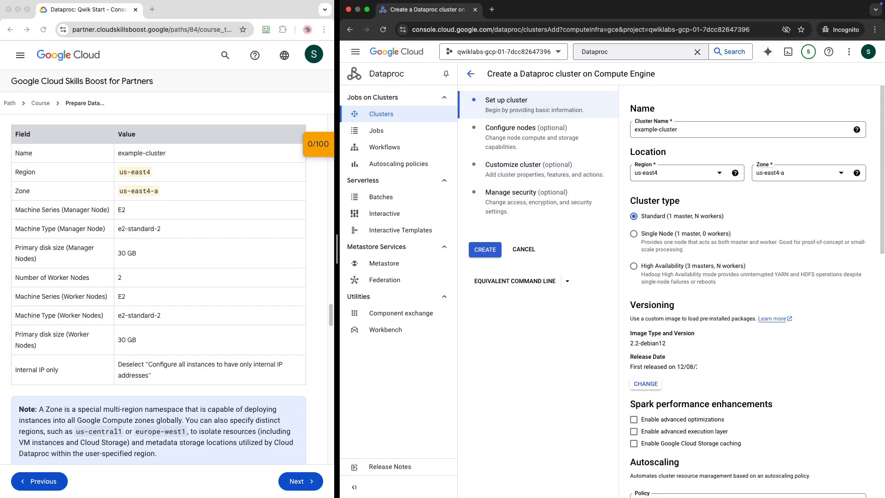
pyautogui.scroll(-1, 159, 290)
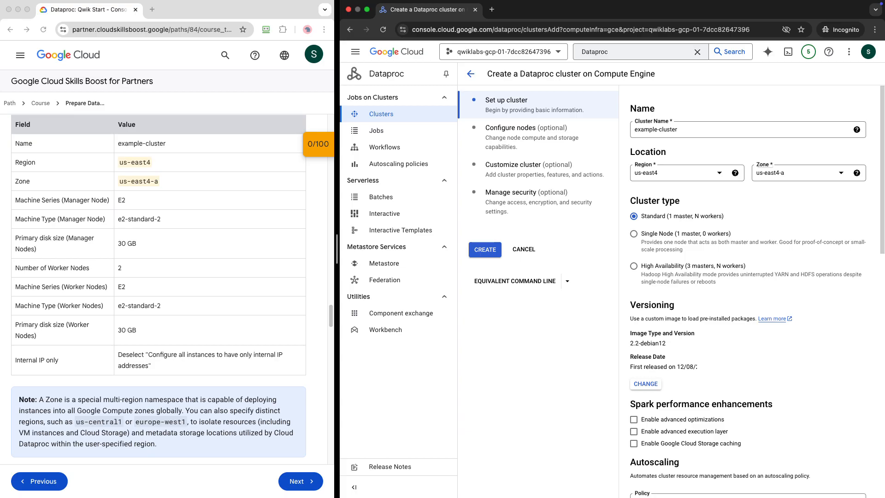
pyautogui.click(52, 410)
pyautogui.moveTo(53, 410); pyautogui.dragTo(250, 411)
pyautogui.moveTo(110, 421); pyautogui.dragTo(252, 422)
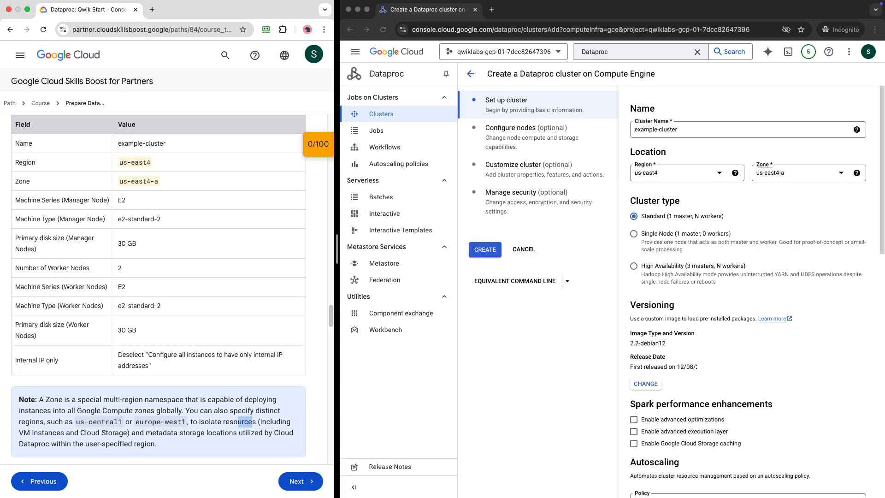
pyautogui.click(774, 201)
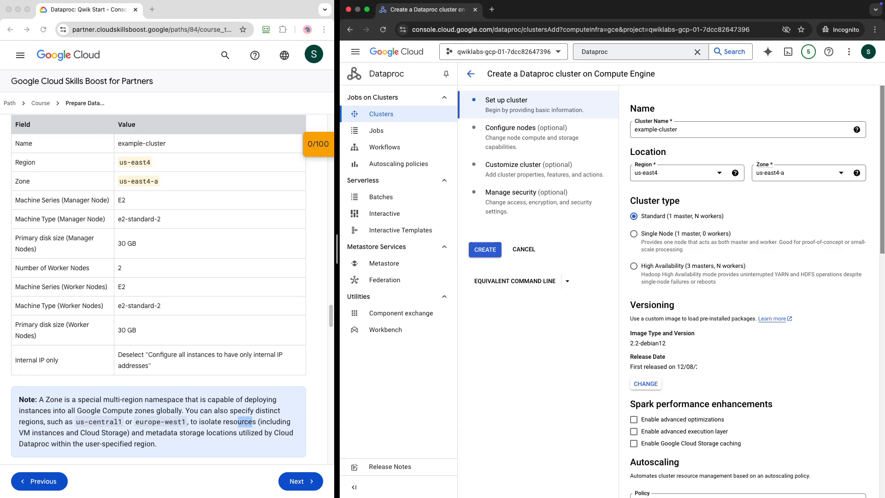
pyautogui.scroll(-6, 756, 295)
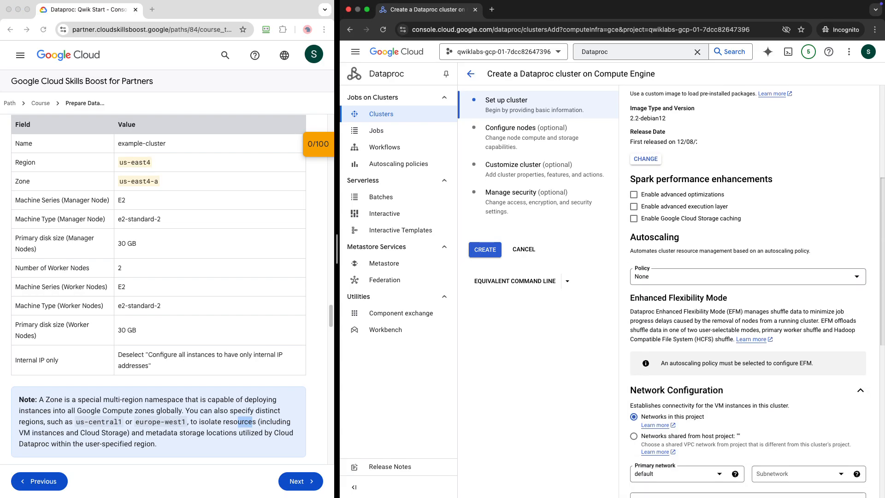
pyautogui.scroll(-6, 756, 295)
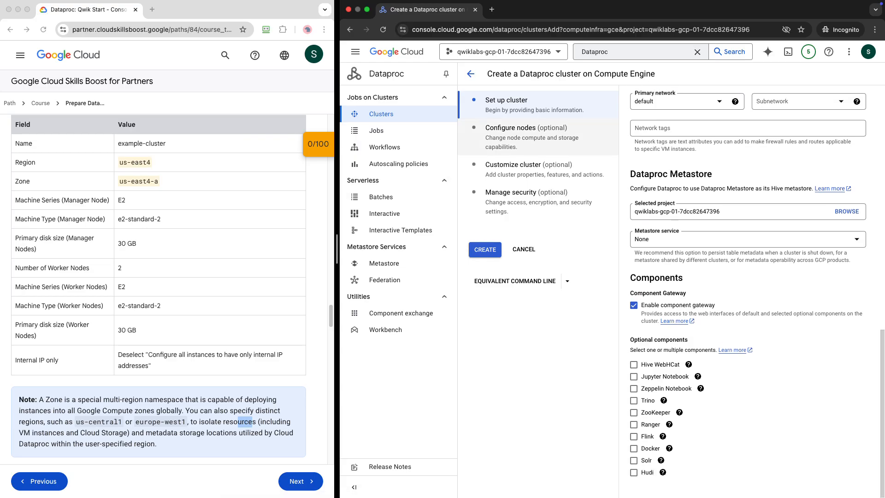
# Step: Review the manager and worker node settings in the Configure nodes section against the lab's table
pyautogui.click(521, 134)
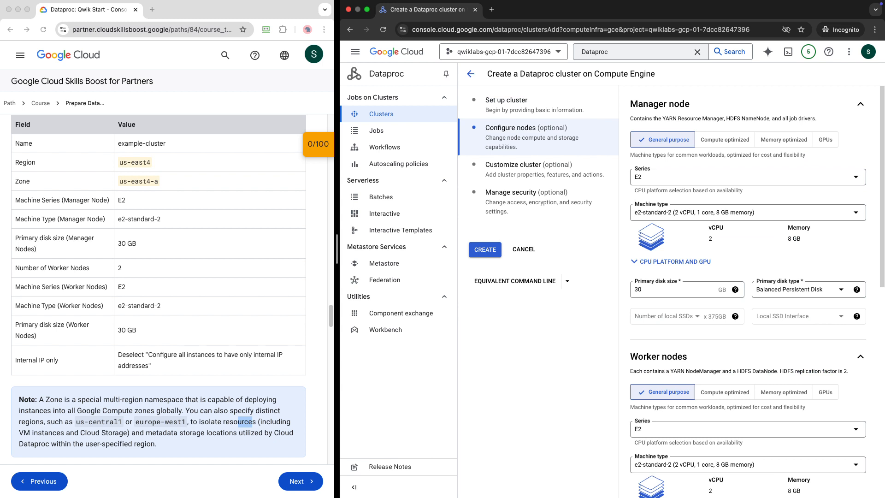
pyautogui.scroll(-2, 746, 336)
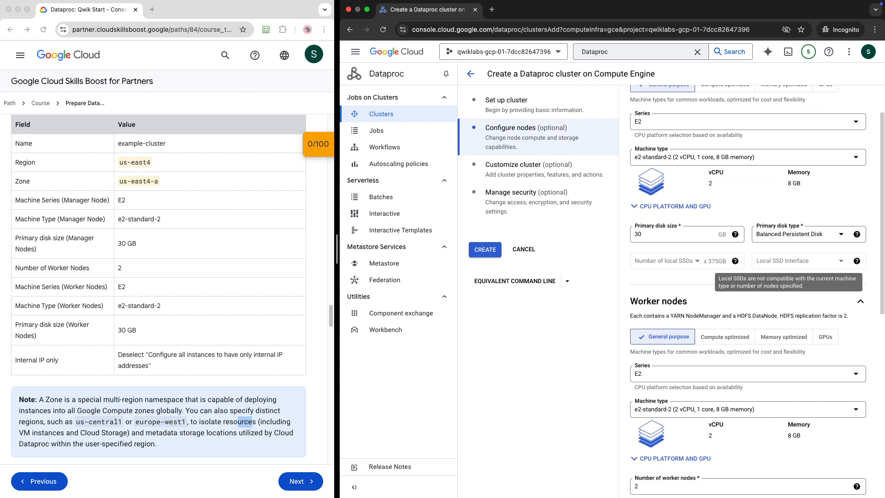
pyautogui.scroll(-4, 737, 277)
pyautogui.scroll(-3, 746, 290)
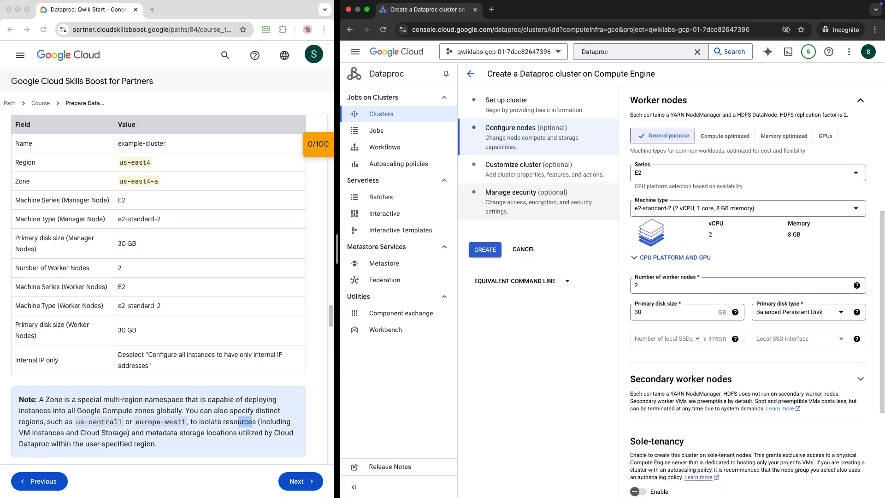
# Step: Review the Customize cluster section and create the cluster as instructed in step 4 of the lab
pyautogui.click(513, 165)
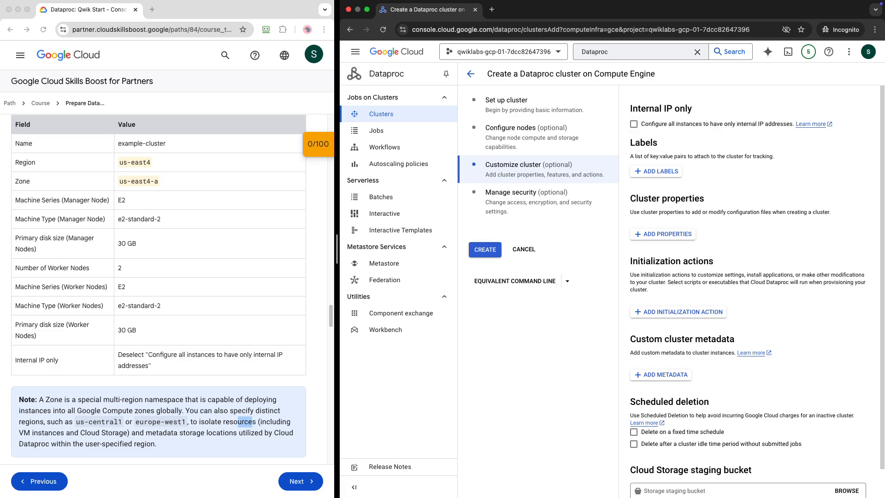
pyautogui.scroll(-1, 755, 291)
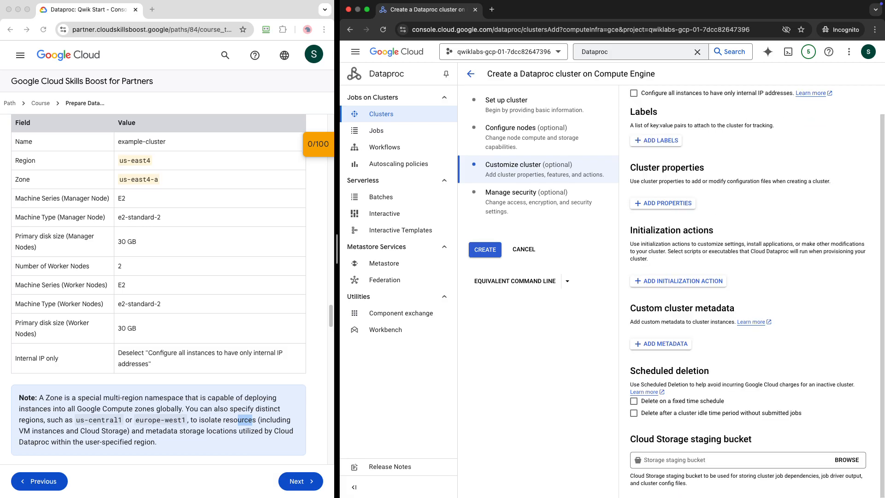
pyautogui.scroll(-3, 159, 289)
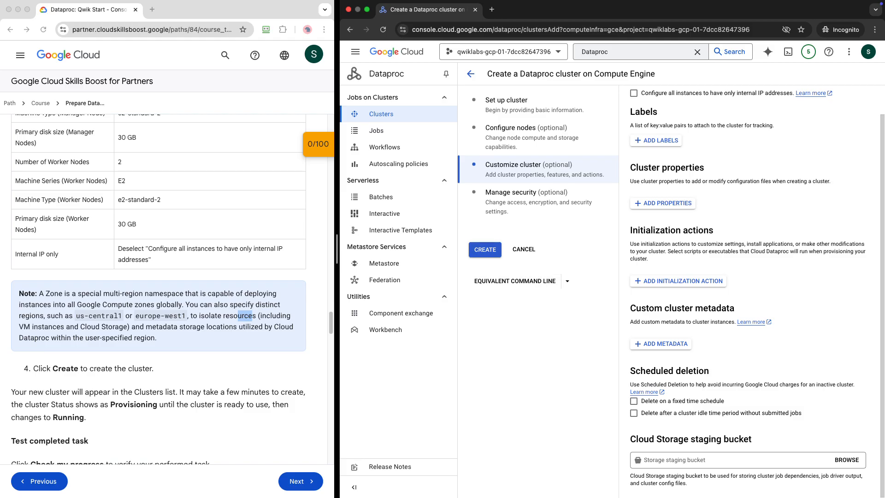
pyautogui.click(485, 249)
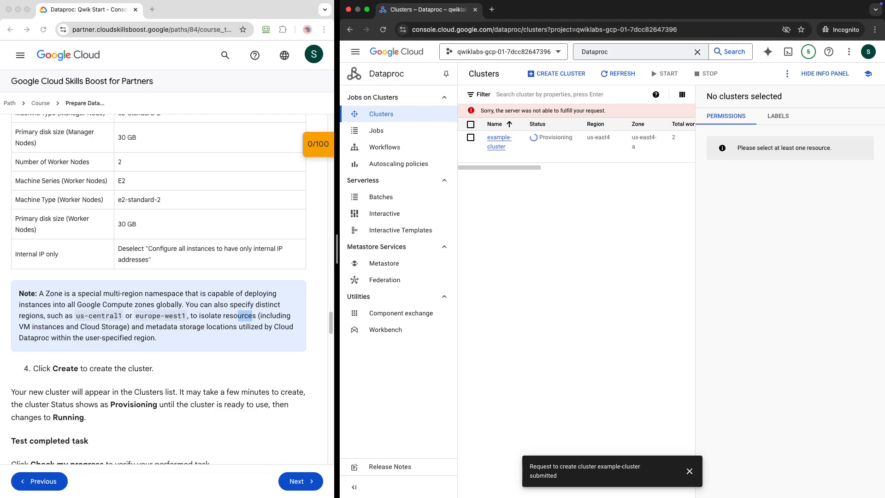
# Step: Run the lab's progress check for the "Create a Dataproc cluster" task
pyautogui.scroll(-5, 158, 289)
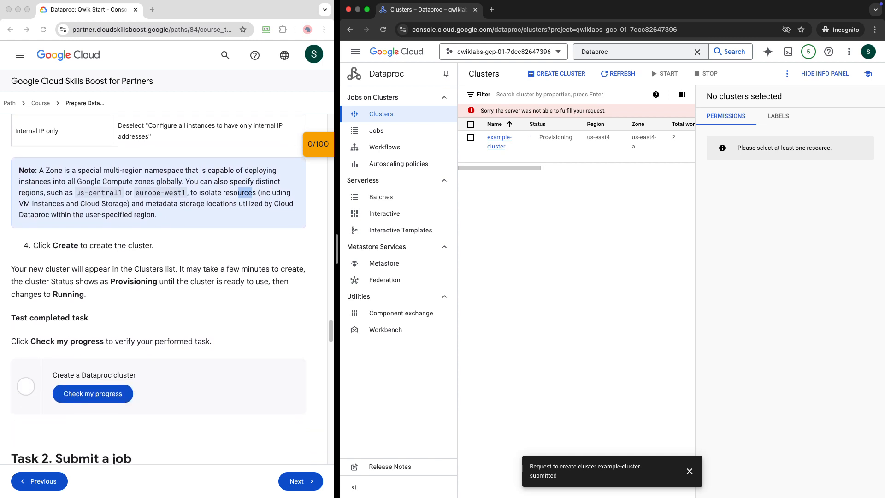
pyautogui.scroll(-4, 158, 289)
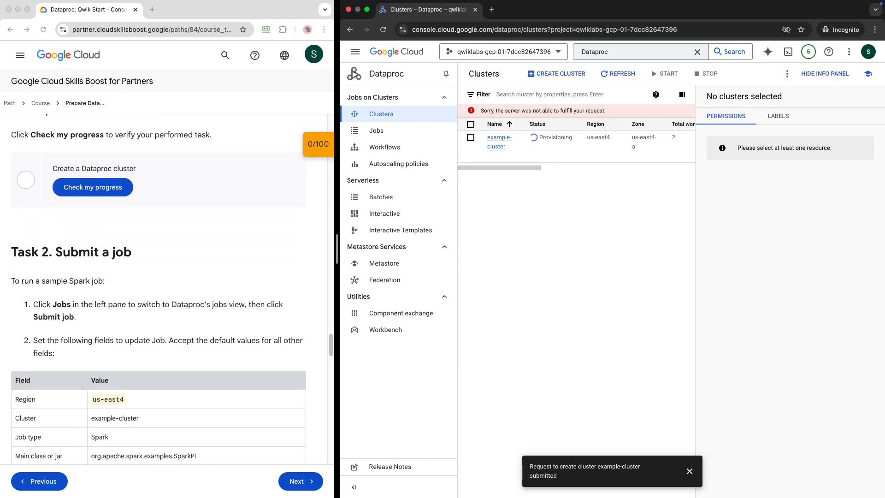
pyautogui.scroll(1, 158, 290)
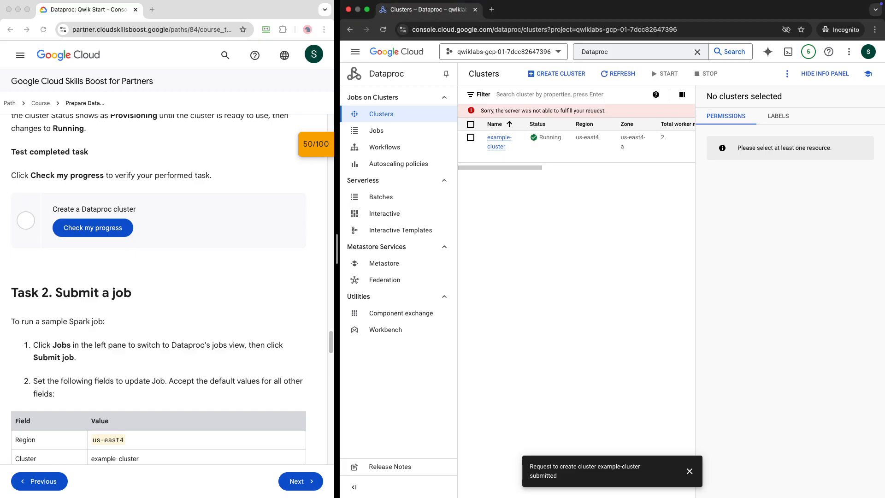
pyautogui.click(92, 227)
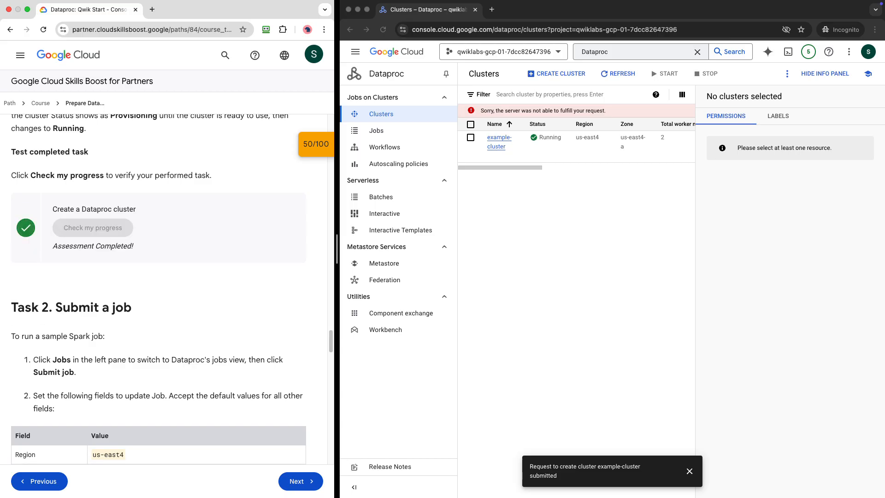
# Step: Consult the lab's Task 2 job settings and open the Dataproc form for submitting a new job
pyautogui.scroll(-5, 159, 285)
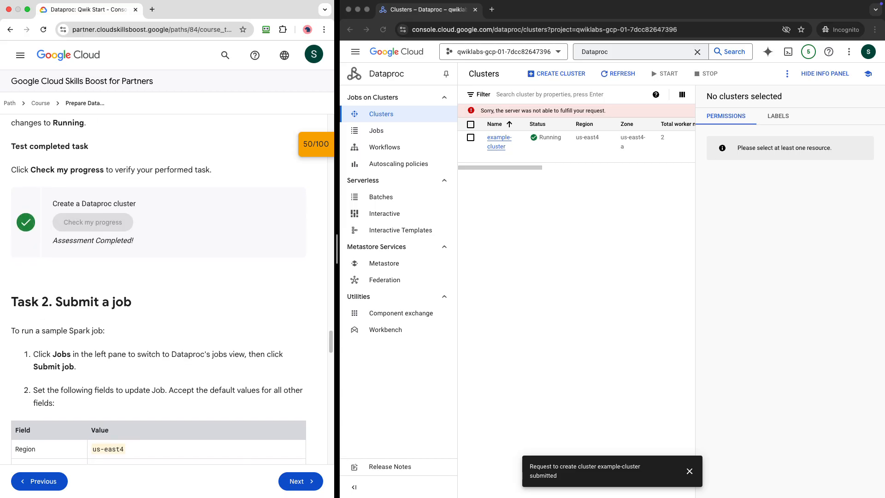
pyautogui.scroll(-2, 159, 286)
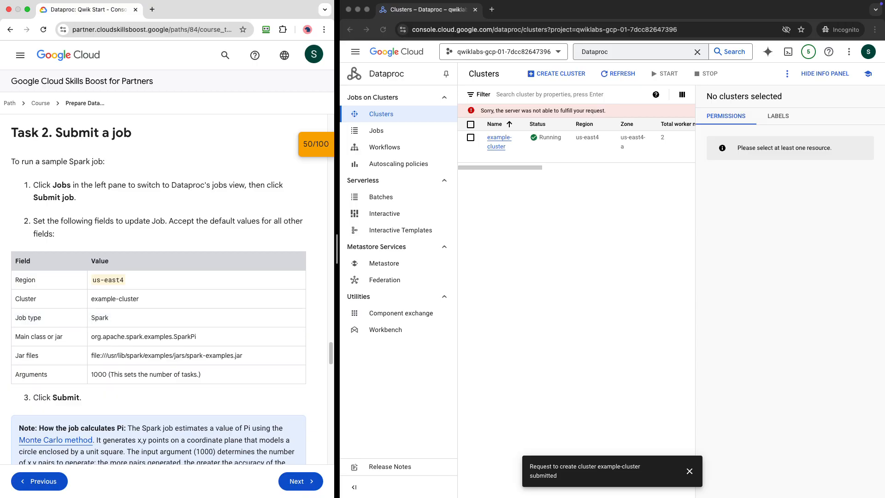
pyautogui.click(376, 130)
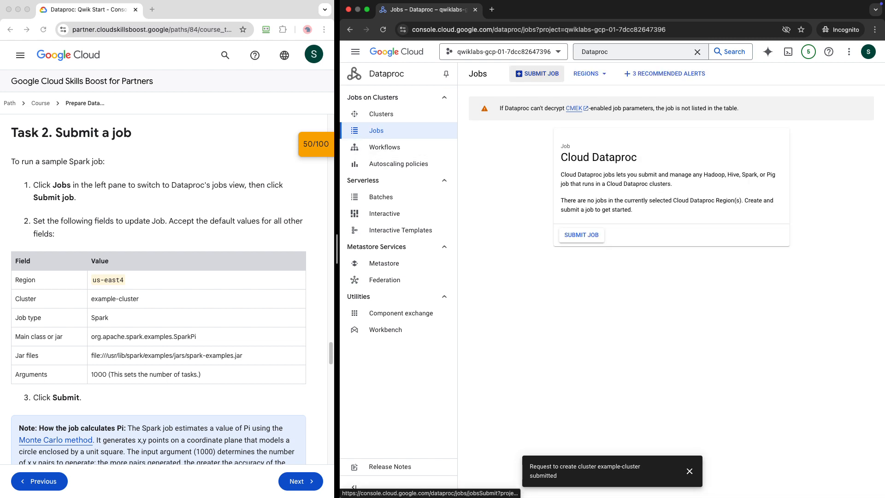
pyautogui.click(581, 235)
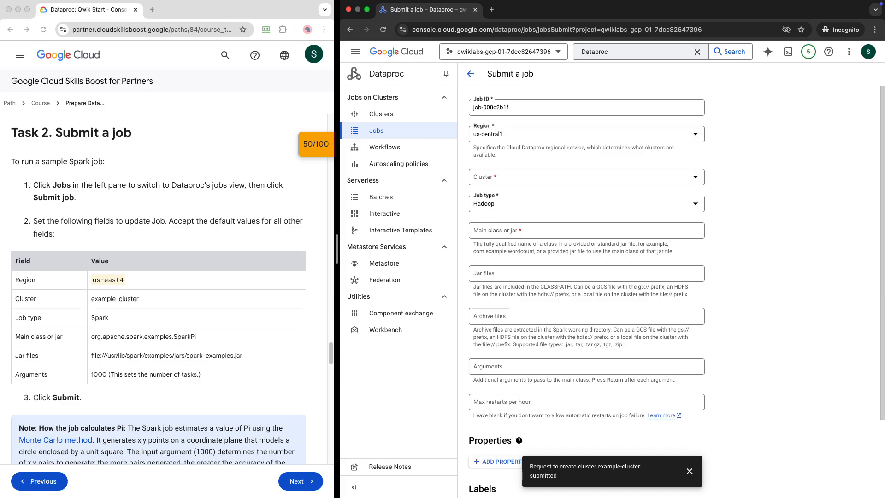
pyautogui.scroll(-1, 586, 291)
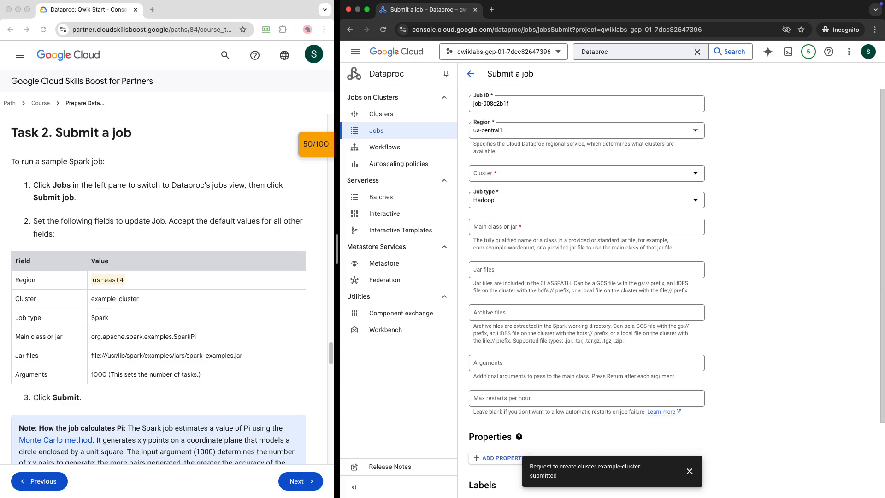
# Step: Set the job's region to us-east4
pyautogui.click(586, 173)
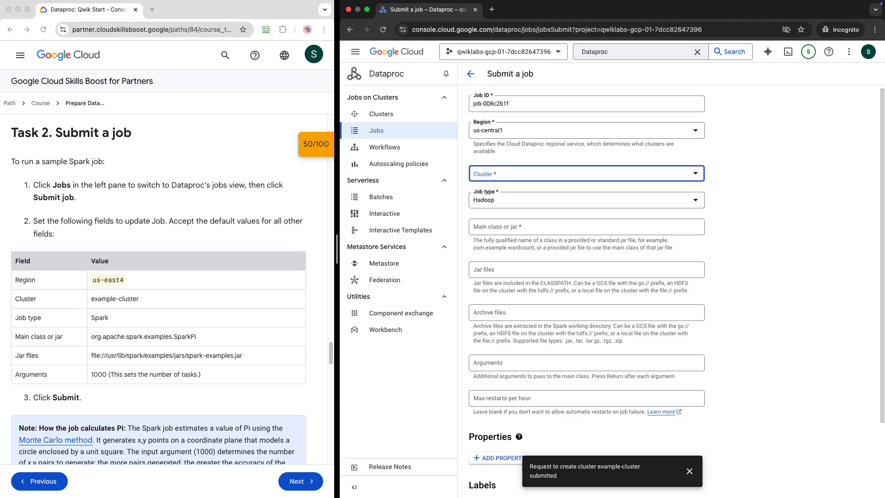
pyautogui.click(586, 130)
pyautogui.click(586, 131)
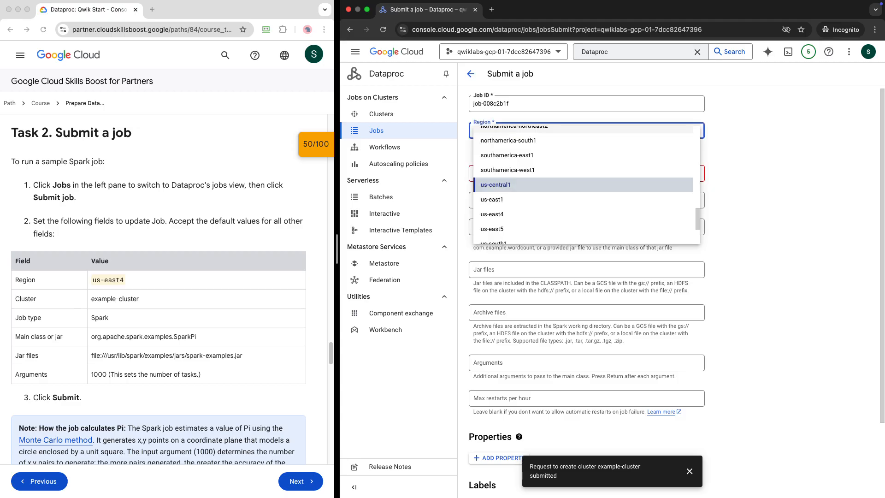
pyautogui.press('Down')
pyautogui.press('Down')
pyautogui.press('Down')
pyautogui.press('Down')
pyautogui.press('Down')
pyautogui.press('Return')
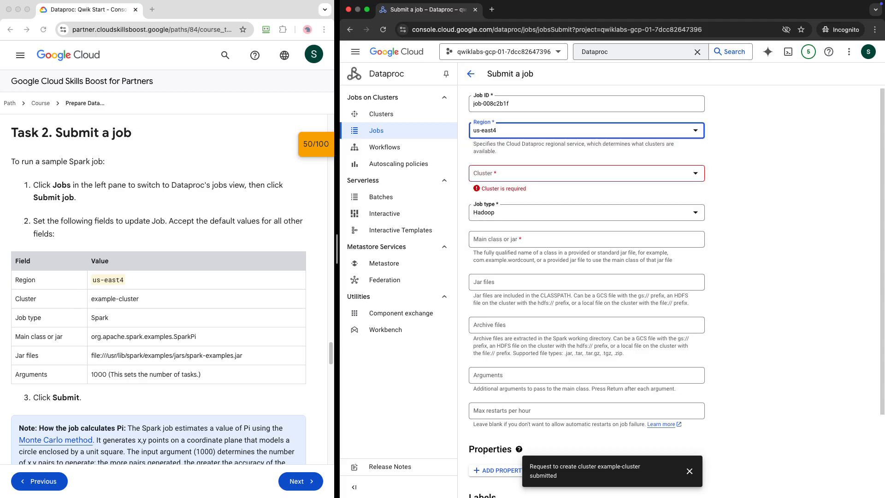
# Step: Select example-cluster as the job's cluster and set the job type to Spark
pyautogui.click(586, 173)
pyautogui.click(512, 179)
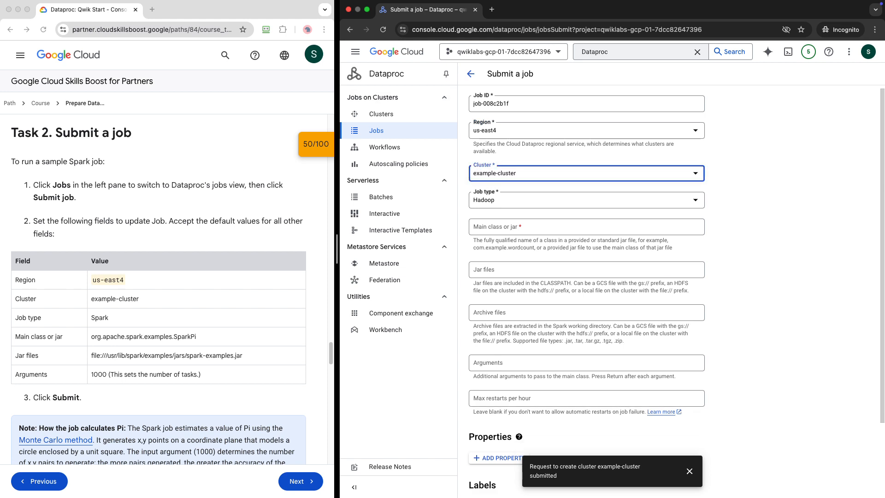
pyautogui.click(586, 199)
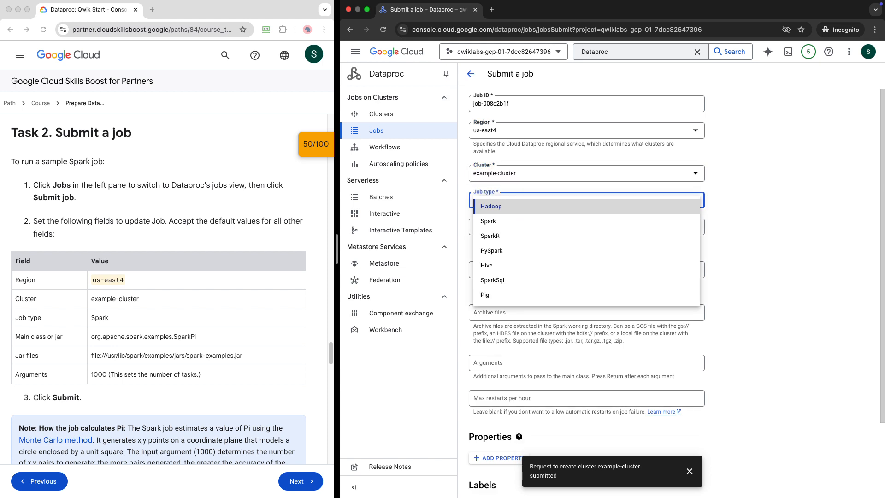
pyautogui.click(511, 222)
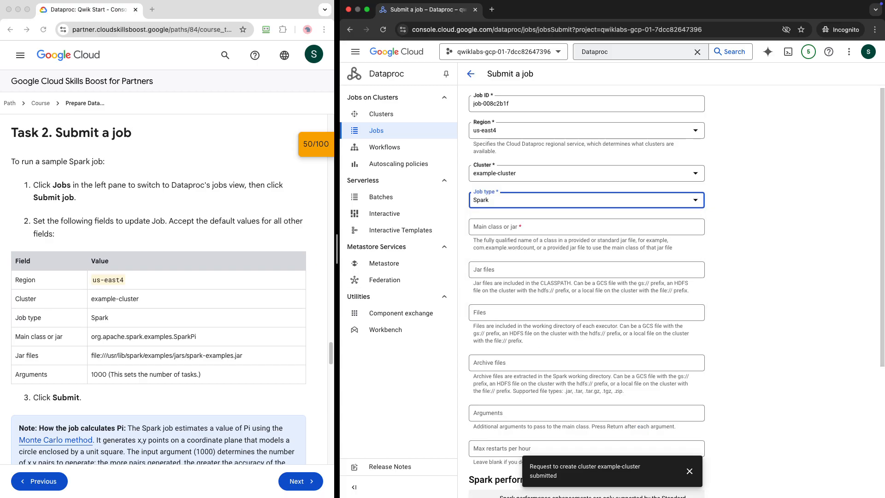
# Step: Copy org.apache.spark.examples.SparkPi from the lab's table into the job's main class or jar field
pyautogui.click(221, 339)
pyautogui.moveTo(197, 336); pyautogui.dragTo(91, 337)
pyautogui.press('super+c')
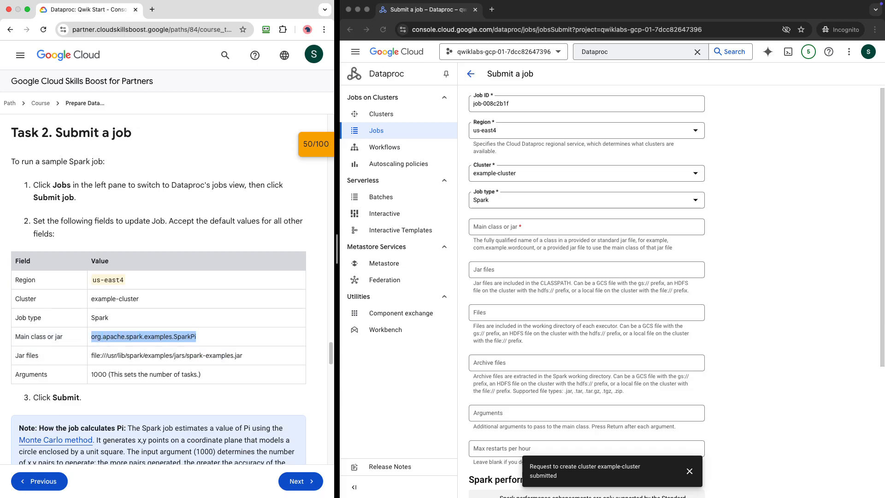
pyautogui.click(585, 227)
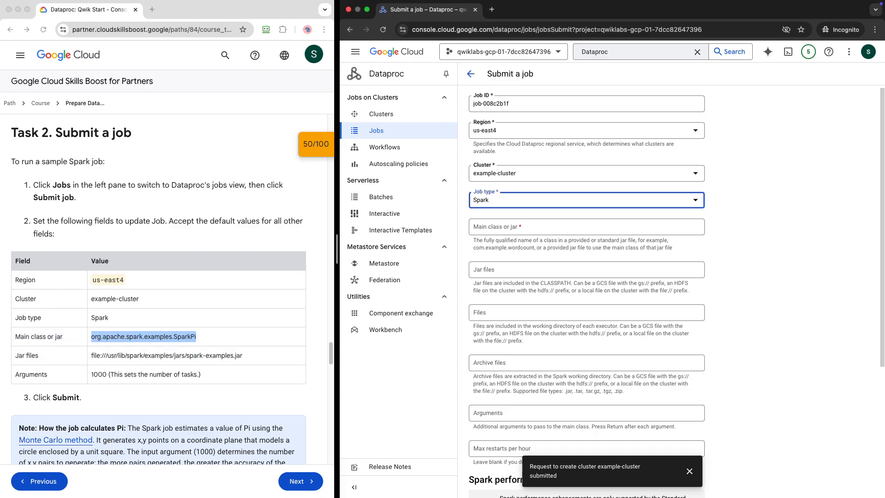
pyautogui.click(585, 227)
pyautogui.press('super+v')
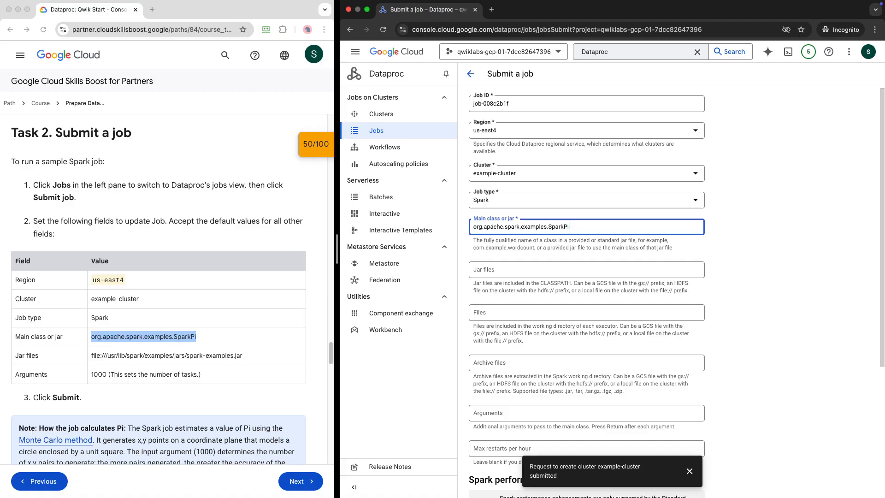
# Step: Copy the path file:///usr/lib/spark/examples/jars/spark-examples.jar from the lab's table into the job's jar files field
pyautogui.click(251, 356)
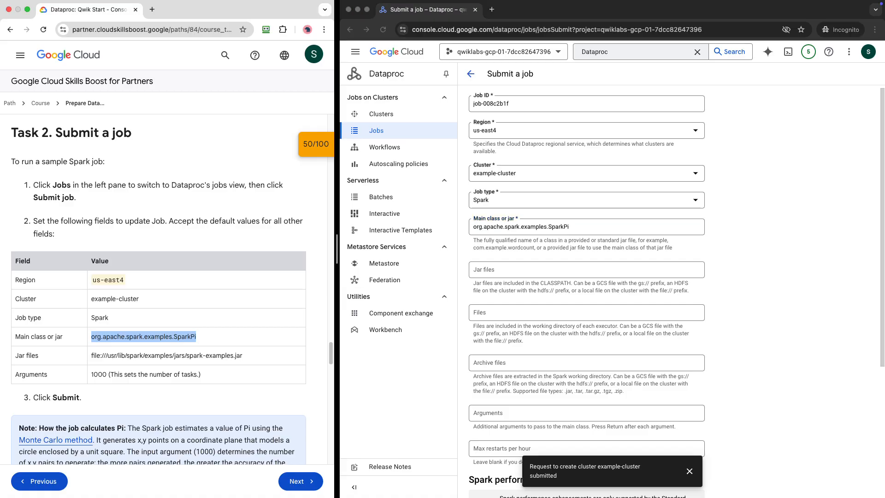
pyautogui.moveTo(244, 355); pyautogui.dragTo(90, 355)
pyautogui.press('super+c')
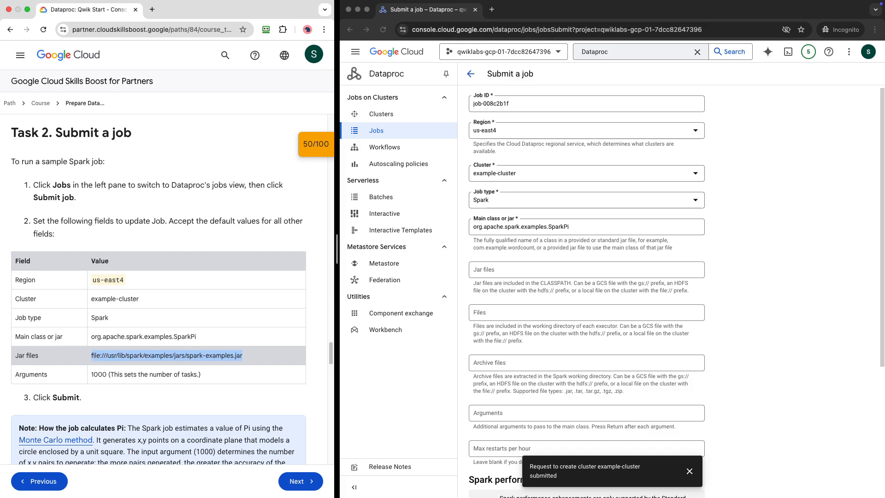
pyautogui.click(553, 269)
pyautogui.click(553, 269)
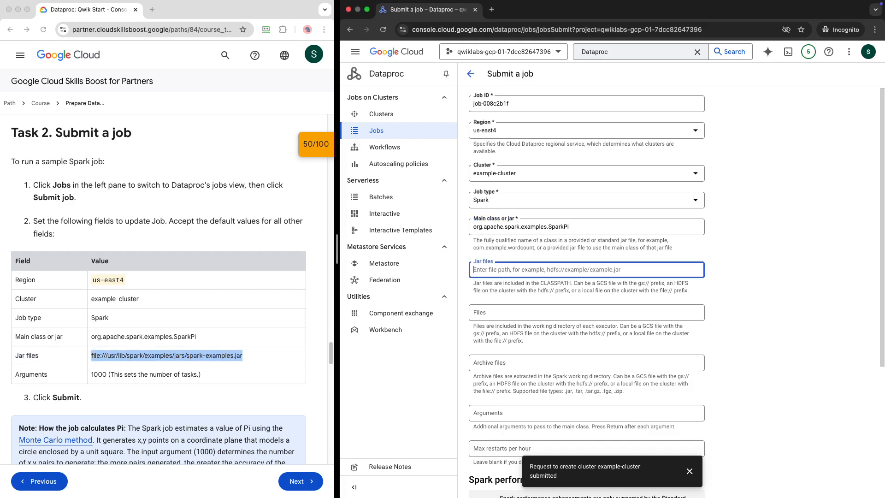
pyautogui.press('super+v')
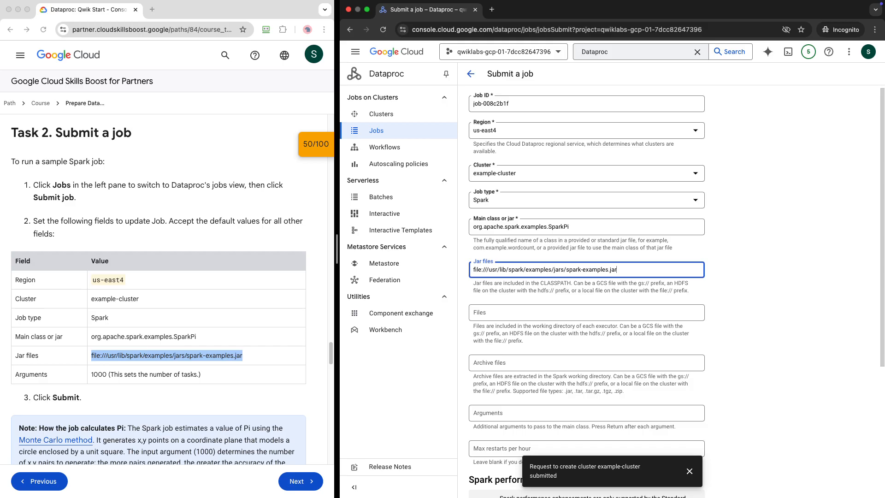
# Step: Confirm the jar file entry and add 1000 as the Spark job's argument
pyautogui.press('Return')
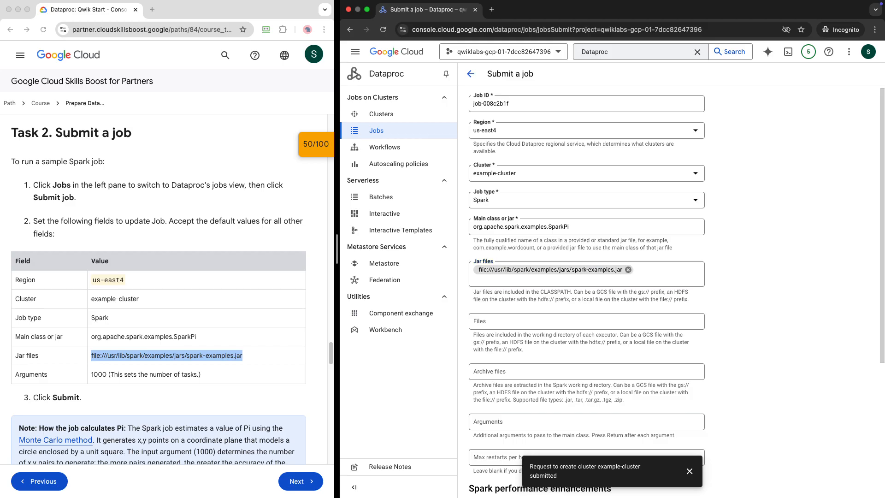
pyautogui.click(586, 421)
pyautogui.write('1000')
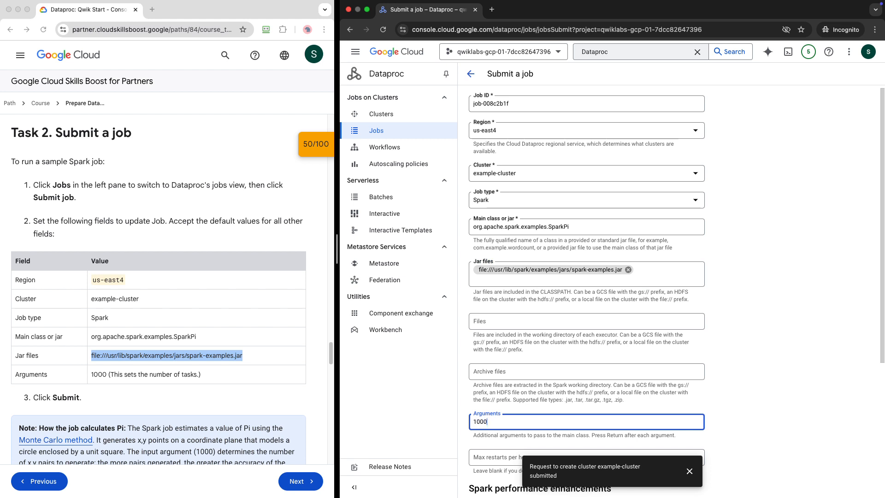
pyautogui.press('Return')
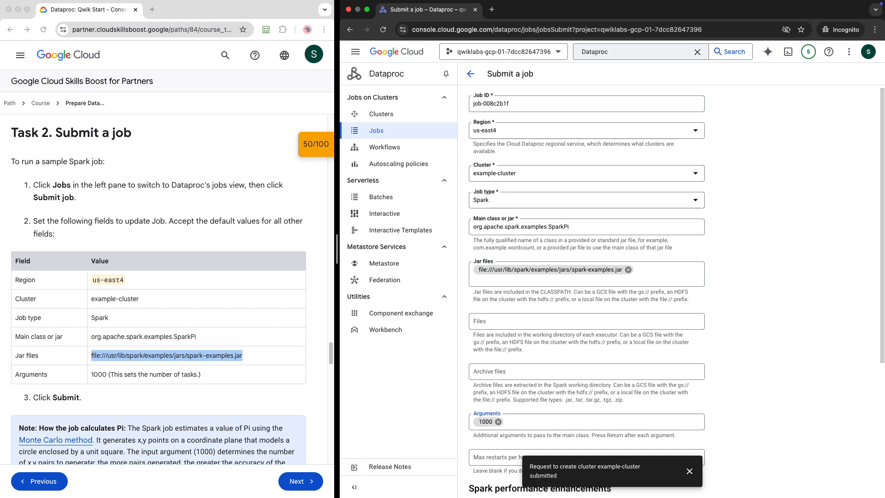
# Step: Submit the Spark job and close the error dialog
pyautogui.scroll(-3, 586, 276)
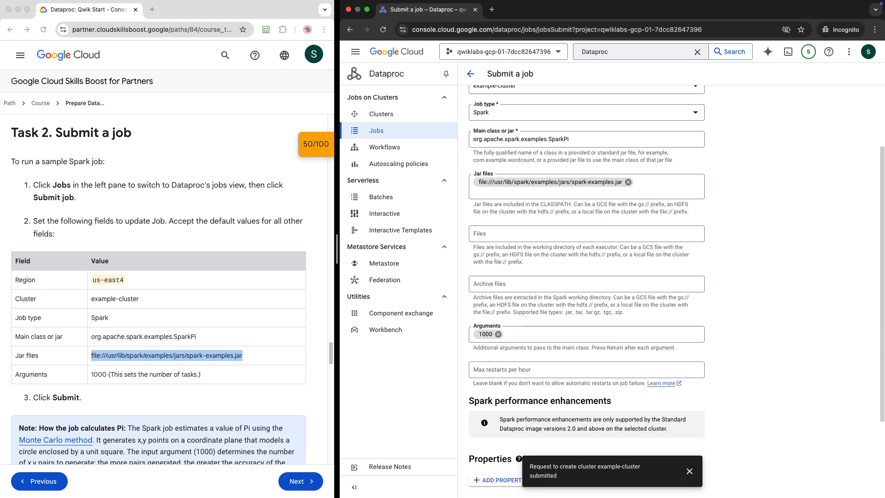
pyautogui.scroll(-3, 586, 276)
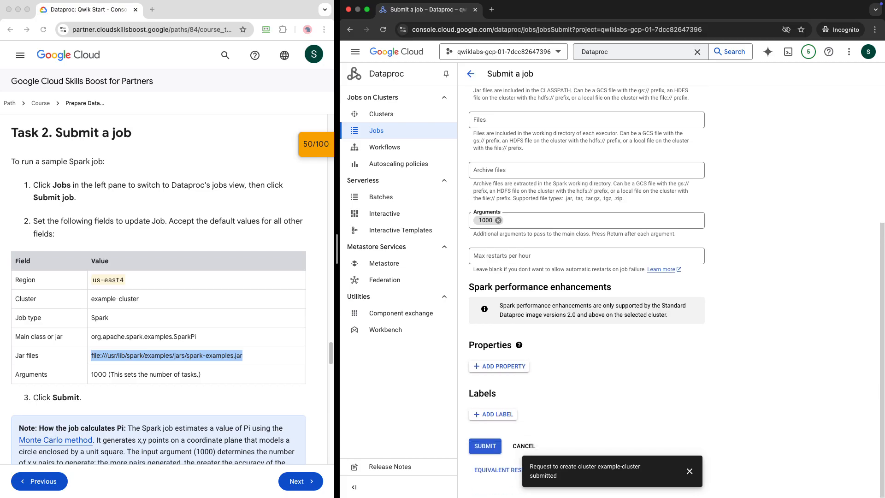
pyautogui.scroll(-1, 158, 295)
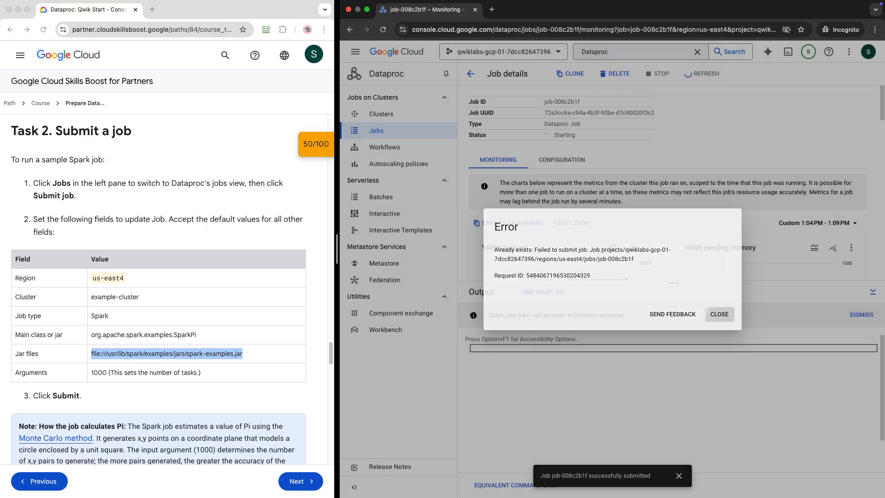
pyautogui.click(719, 313)
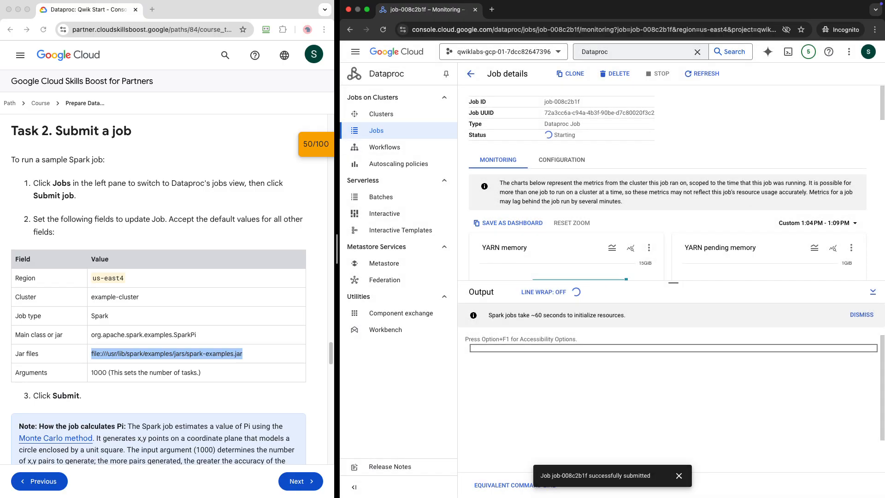
# Step: Check the submitted job's status and run the lab's progress check for the Submit a job task
pyautogui.click(39, 481)
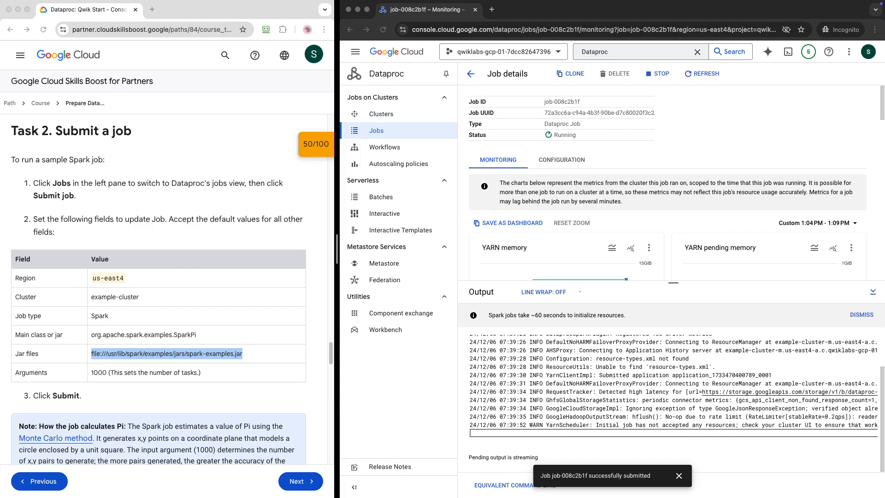
pyautogui.scroll(-1, 158, 288)
pyautogui.scroll(-5, 158, 289)
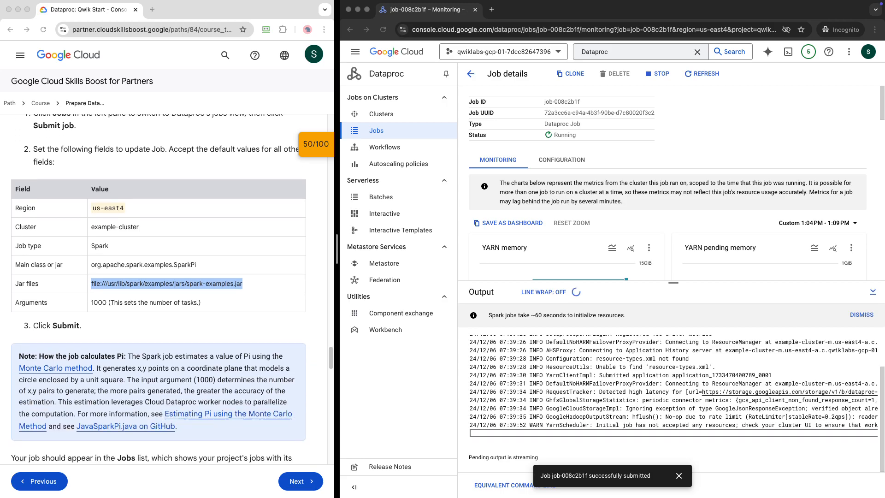
pyautogui.scroll(-1, 158, 289)
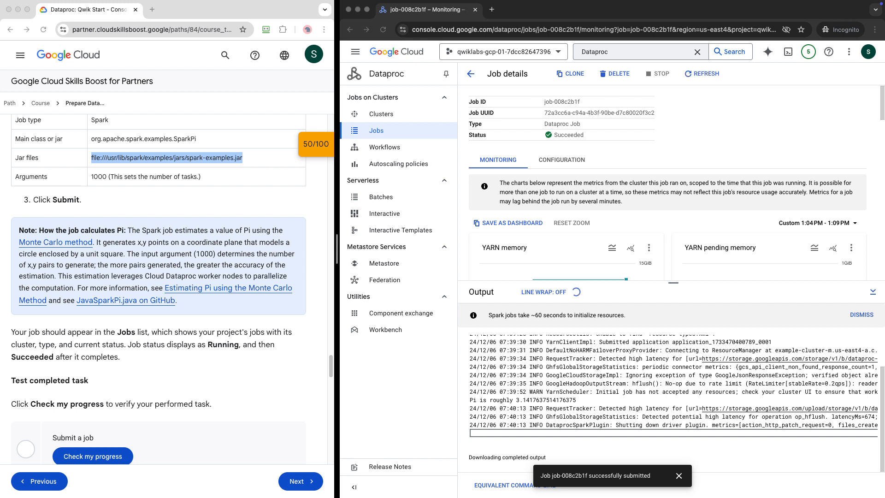
pyautogui.scroll(-1, 159, 289)
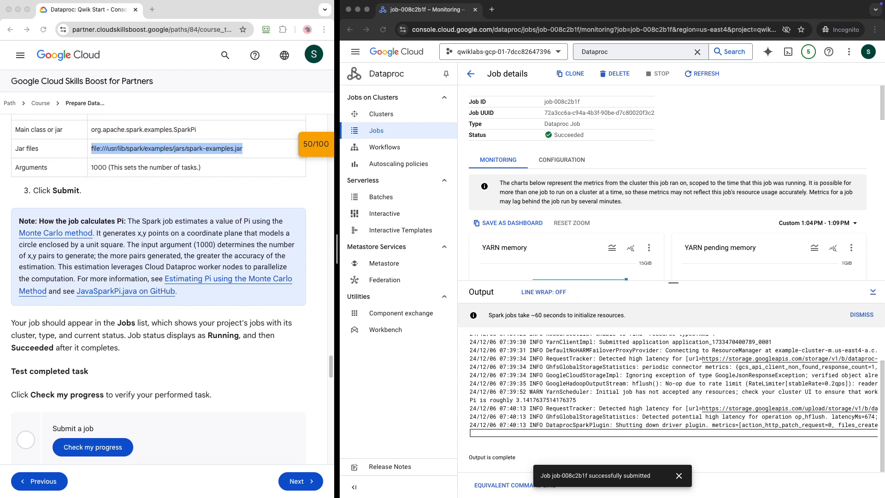
pyautogui.scroll(-3, 159, 289)
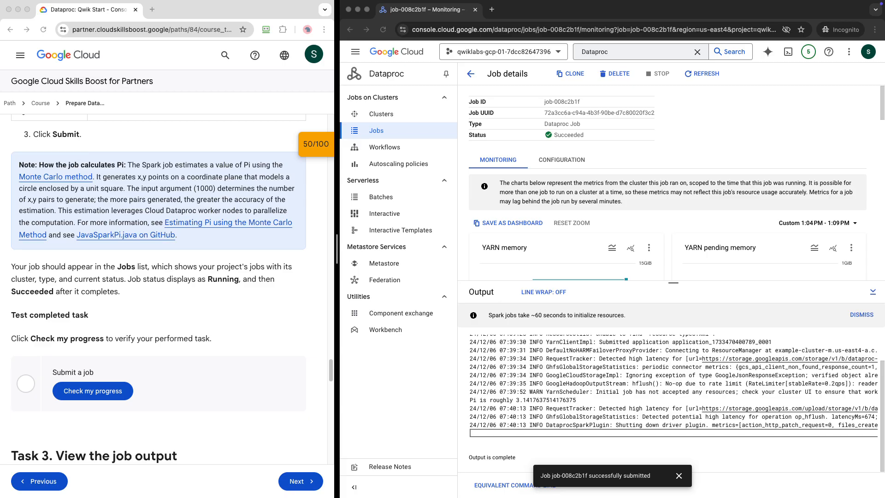
pyautogui.doubleClick(568, 135)
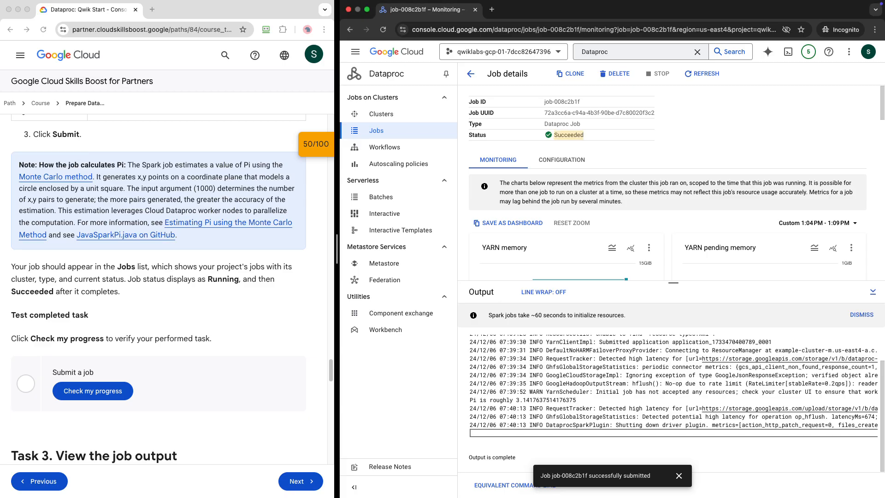
pyautogui.click(568, 135)
pyautogui.click(92, 391)
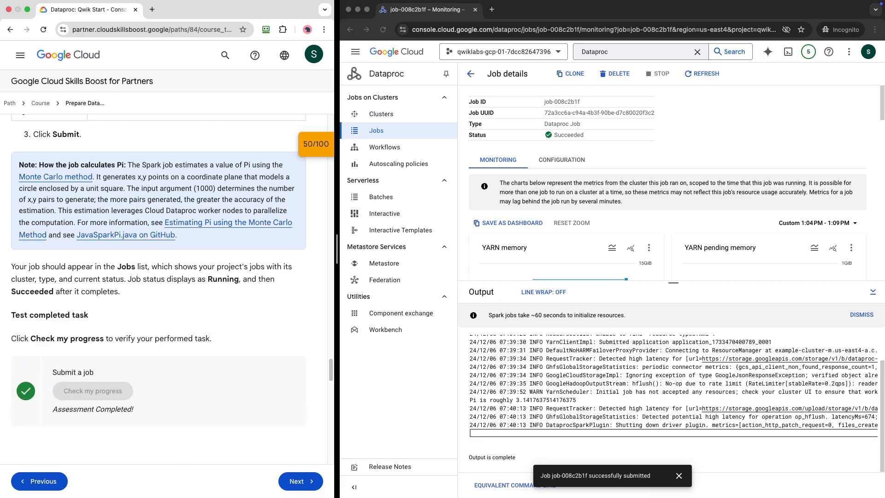
# Step: Turn on line wrap for the job output and find the calculated value of Pi
pyautogui.scroll(-6, 159, 286)
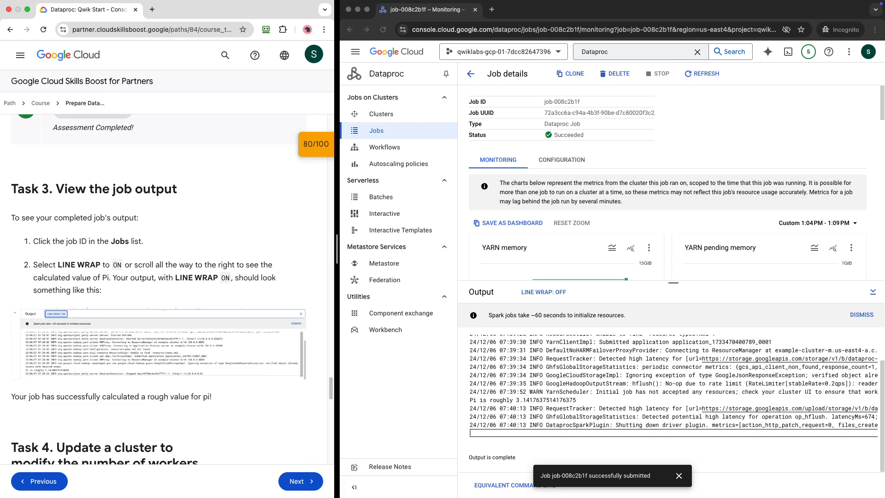
pyautogui.click(543, 291)
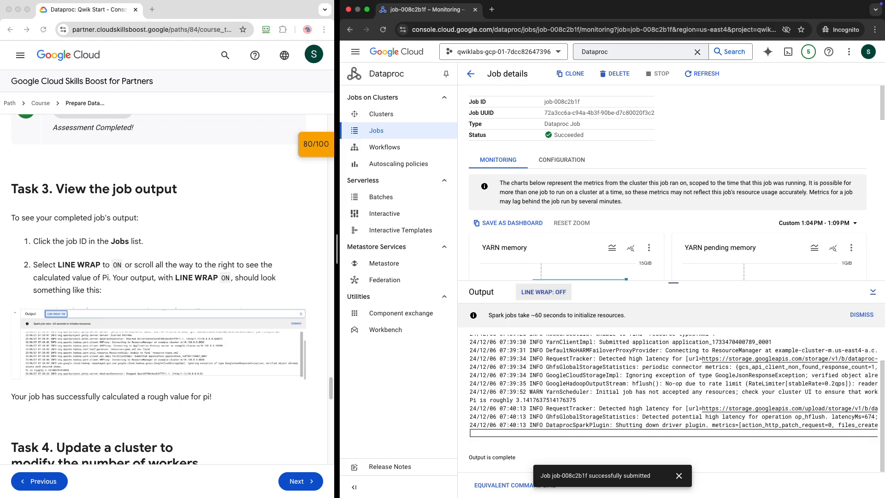
pyautogui.click(543, 292)
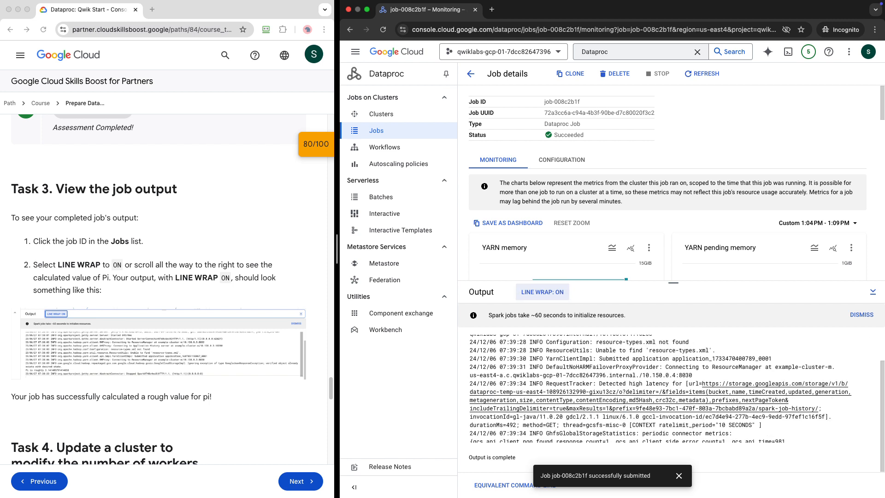
pyautogui.scroll(-3, 166, 285)
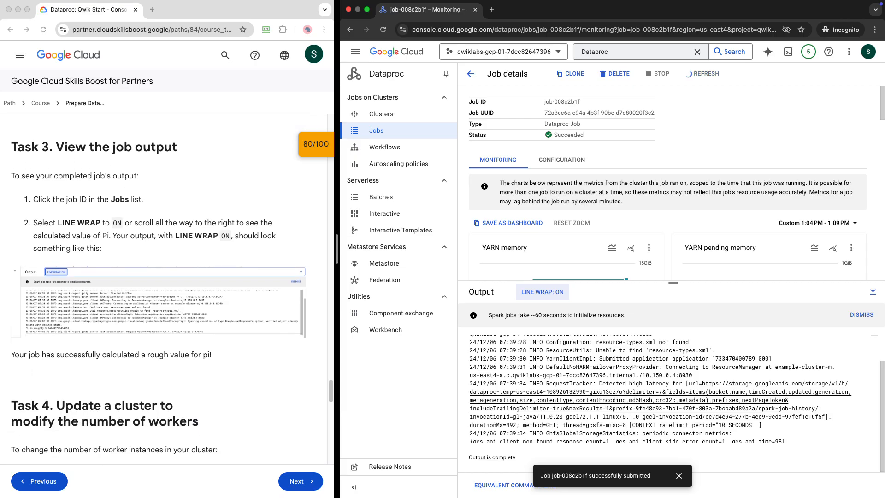
pyautogui.scroll(-5, 664, 391)
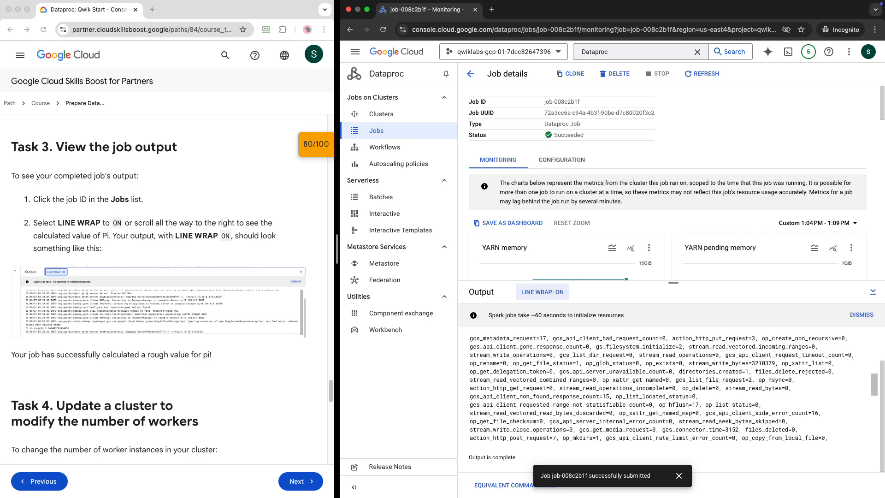
pyautogui.scroll(10, 663, 392)
pyautogui.scroll(-10, 664, 392)
pyautogui.scroll(-2, 663, 392)
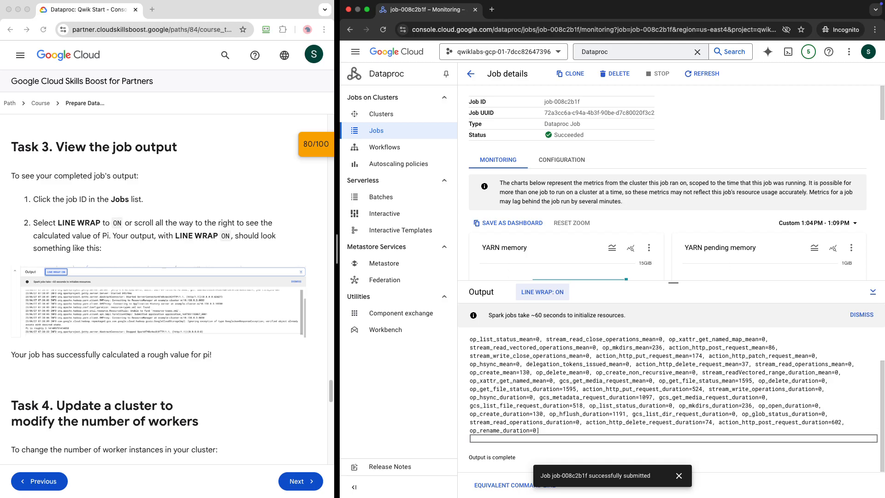
pyautogui.scroll(5, 663, 388)
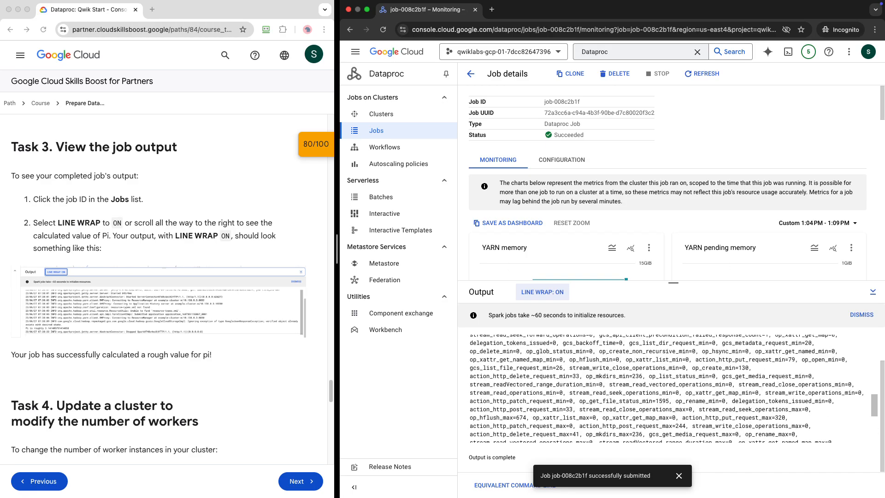
pyautogui.scroll(-1, 673, 389)
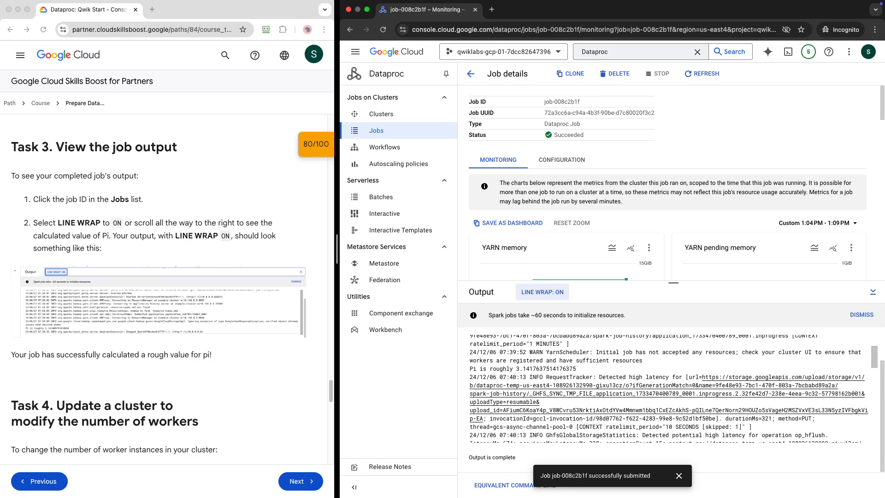
# Step: Read the lab's Task 4 instructions and open the Dataproc clusters list
pyautogui.scroll(-5, 159, 285)
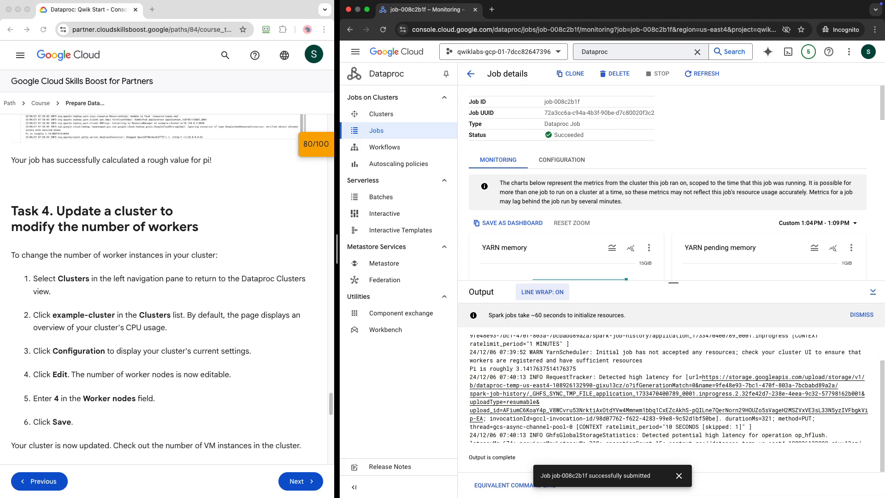
pyautogui.scroll(-2, 159, 286)
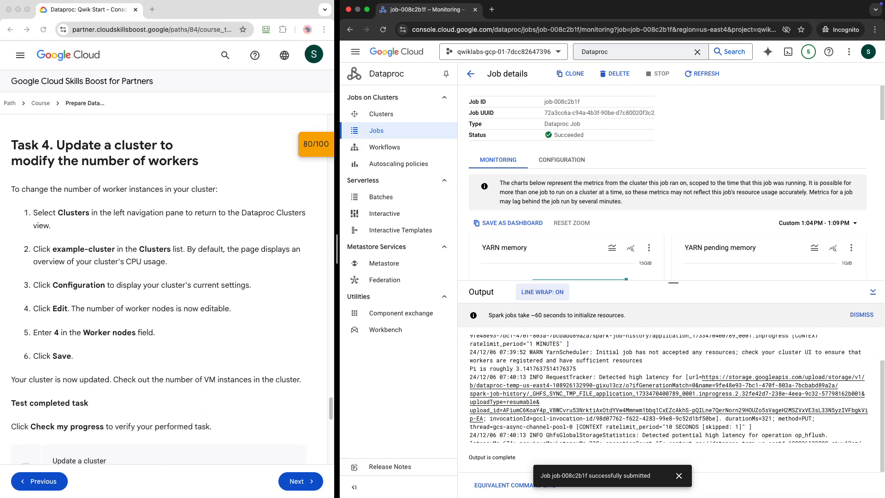
pyautogui.scroll(1, 159, 285)
pyautogui.scroll(-1, 159, 286)
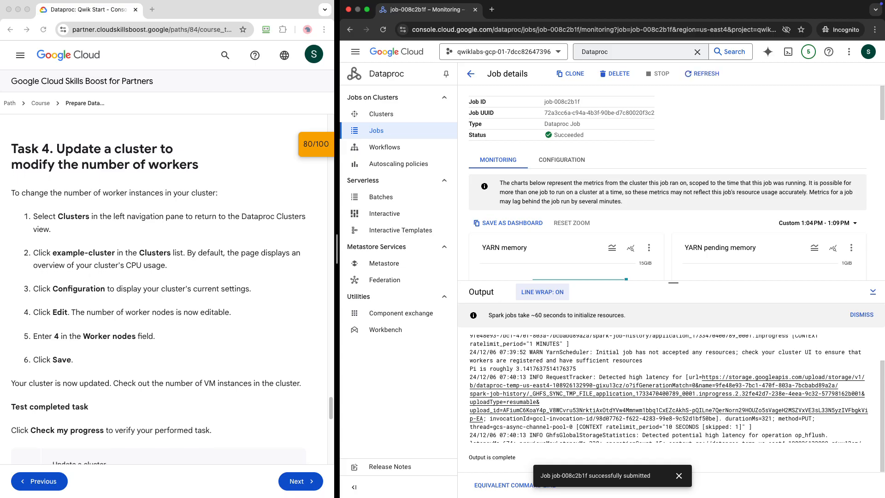
pyautogui.click(368, 114)
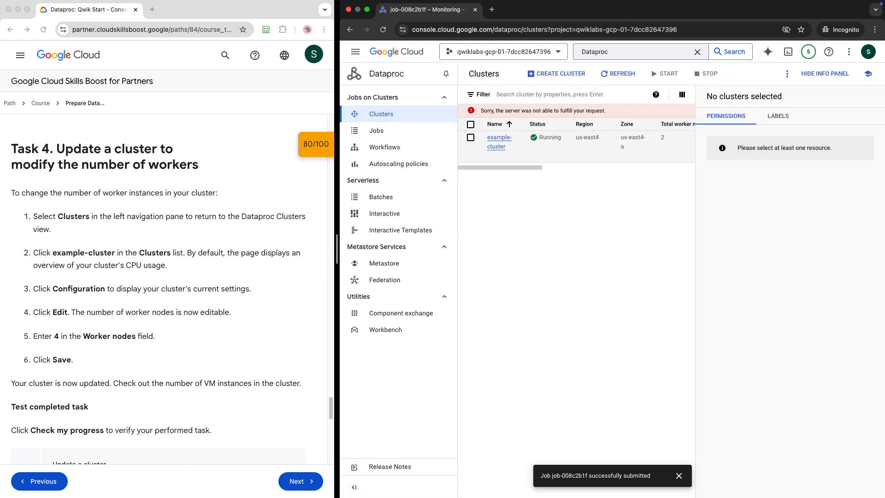
# Step: Select example-cluster in the list and inspect its columns, labels and permissions
pyautogui.click(470, 137)
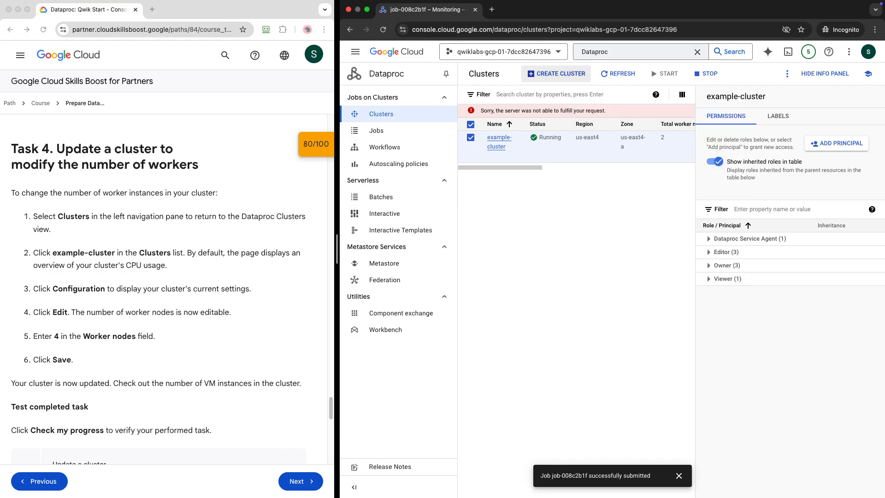
pyautogui.hscroll(5, 576, 143)
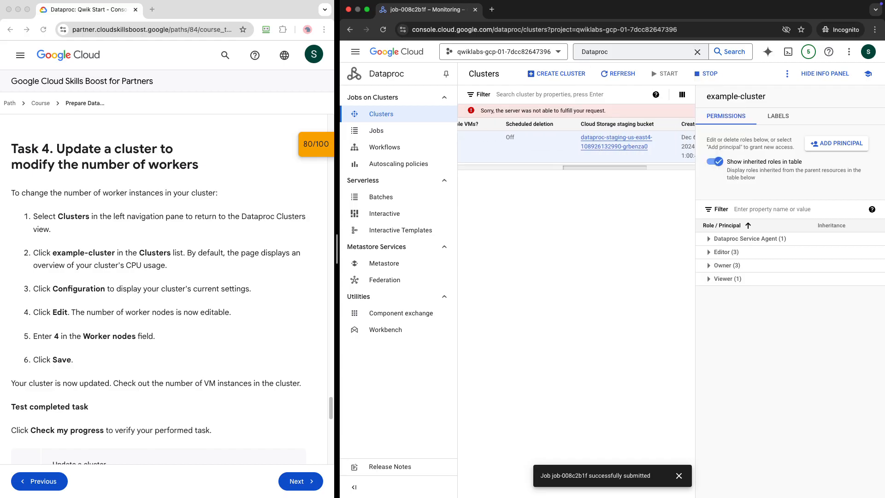
pyautogui.hscroll(3, 576, 142)
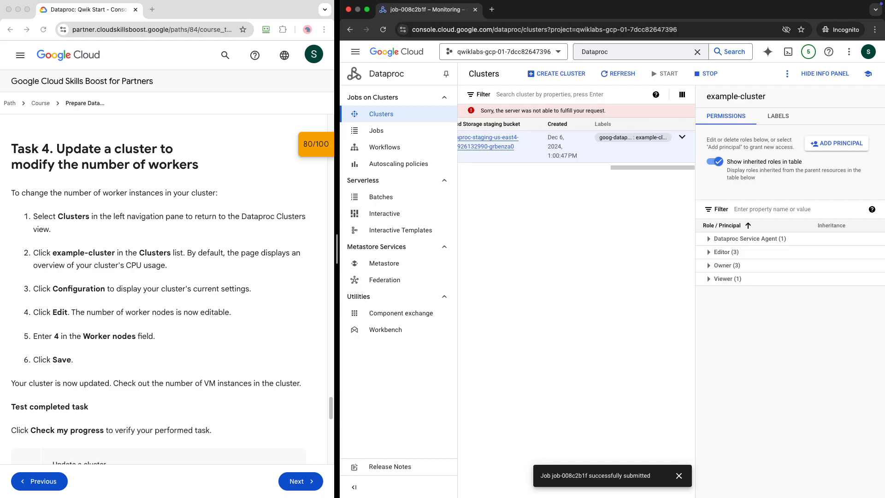
pyautogui.hscroll(-8, 575, 143)
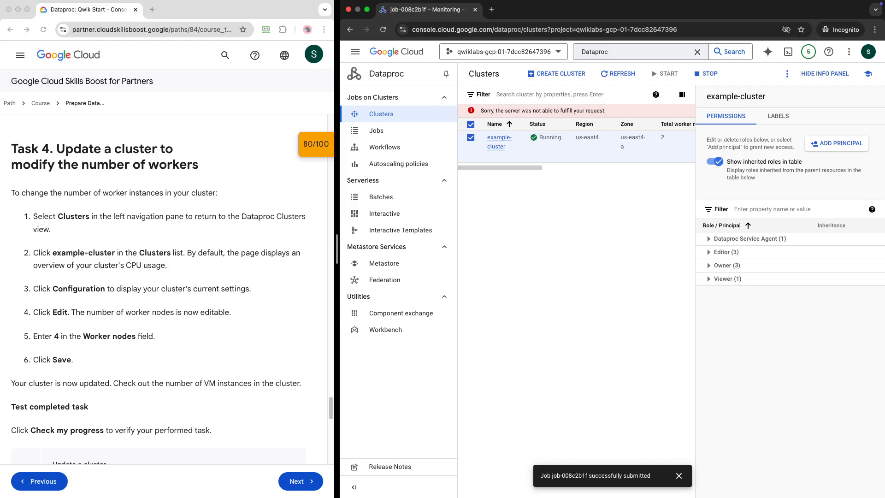
pyautogui.click(777, 116)
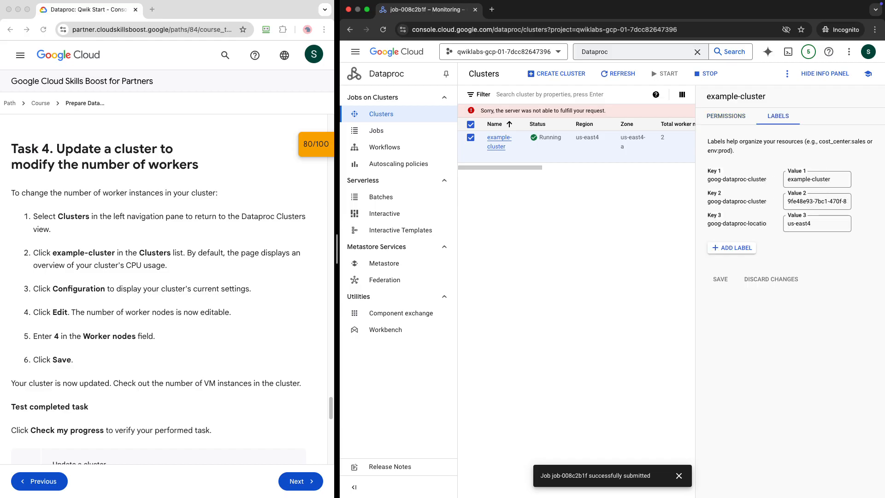
pyautogui.click(726, 116)
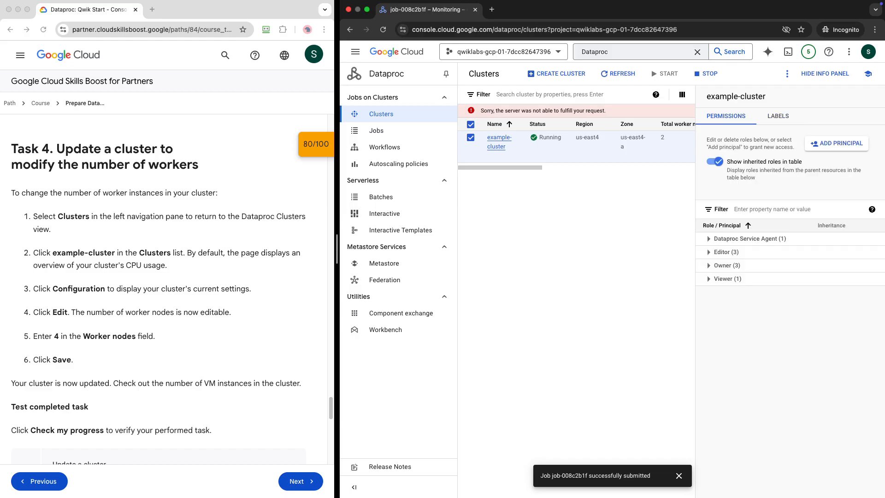
# Step: Open example-cluster's configuration, set its worker nodes to 4 and save the change
pyautogui.click(497, 146)
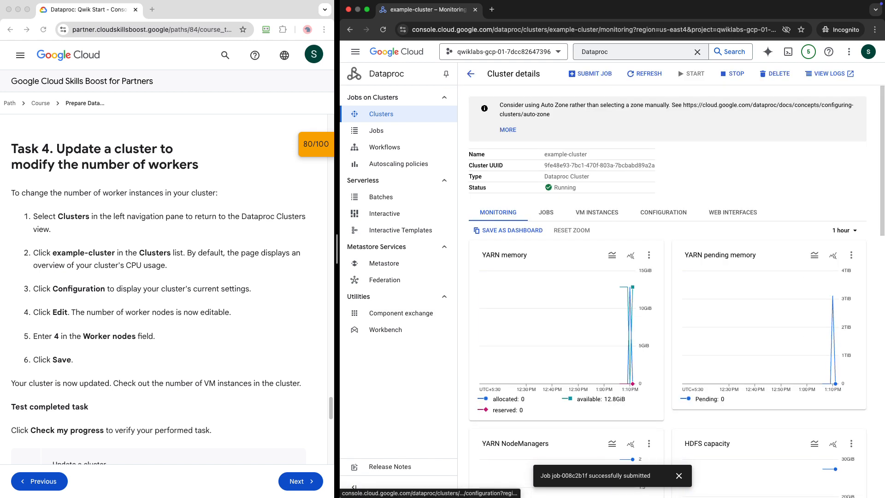
pyautogui.click(663, 212)
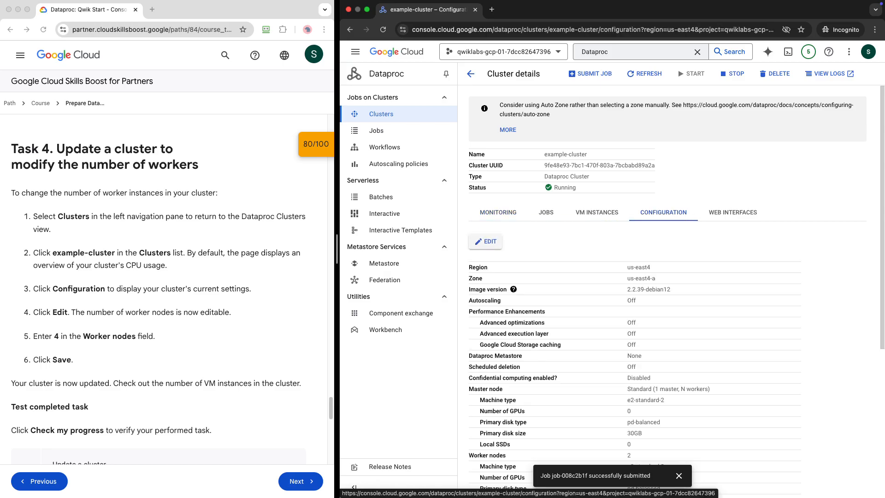
pyautogui.click(485, 241)
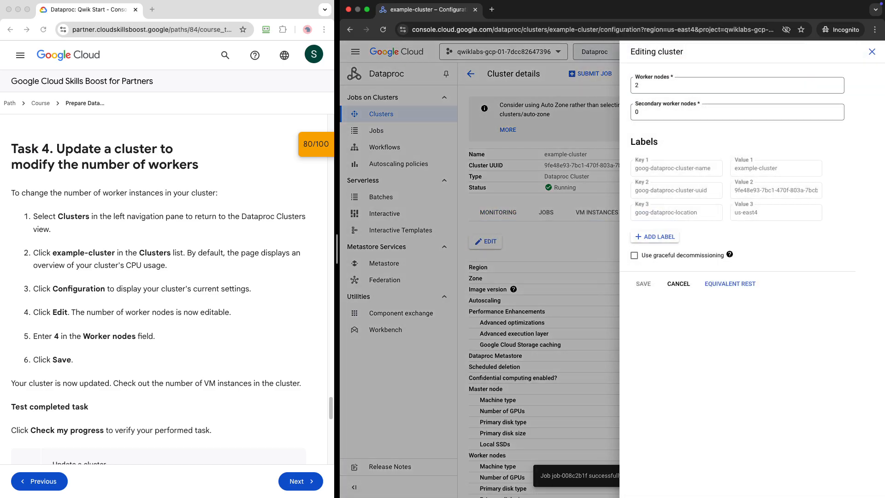
pyautogui.click(645, 85)
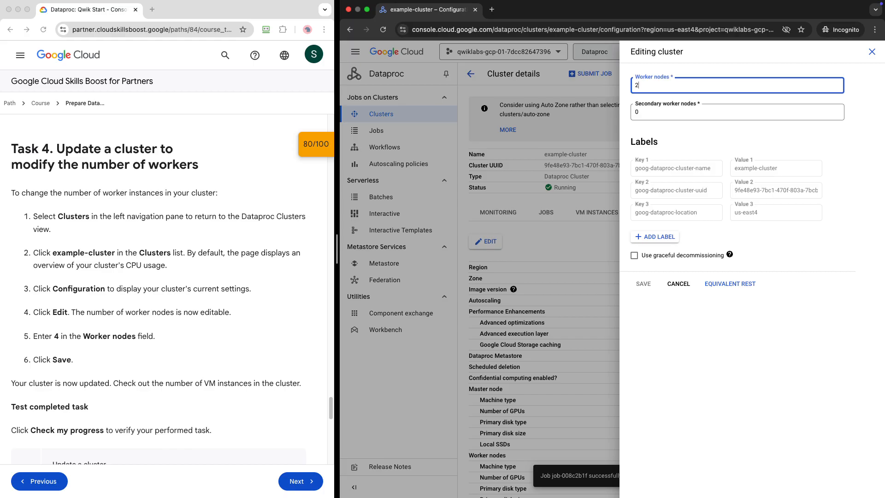
pyautogui.doubleClick(637, 85)
pyautogui.write('4')
pyautogui.click(643, 283)
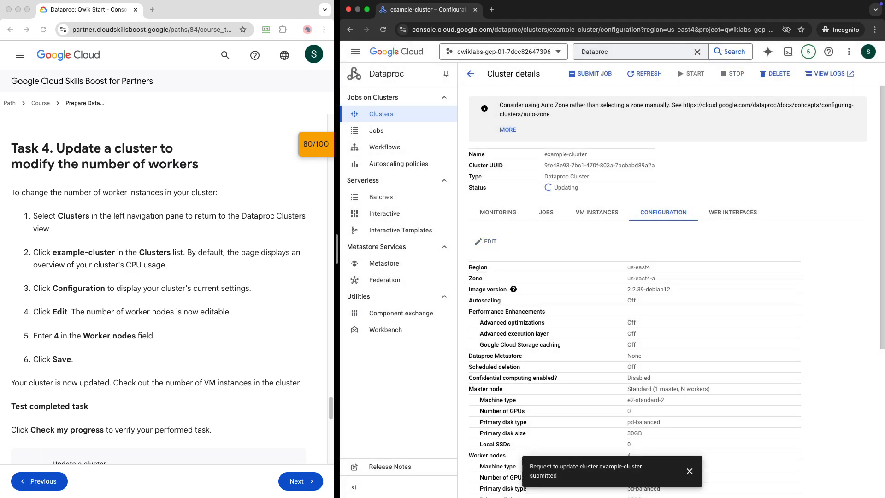
# Step: Try the lab's progress check for the Update a cluster task
pyautogui.scroll(-4, 159, 295)
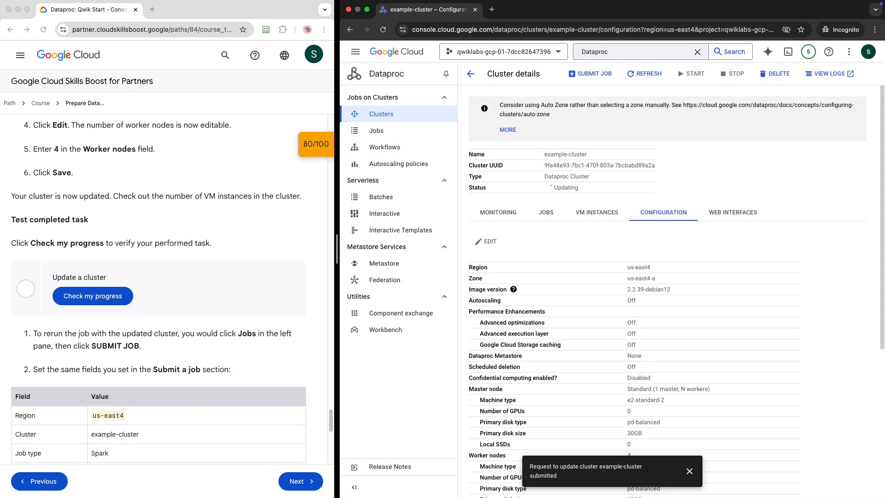
pyautogui.click(93, 296)
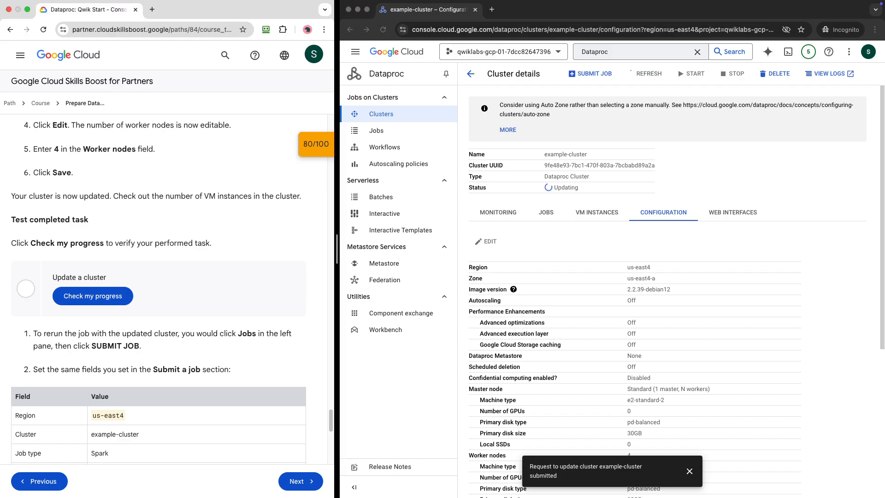
pyautogui.click(93, 296)
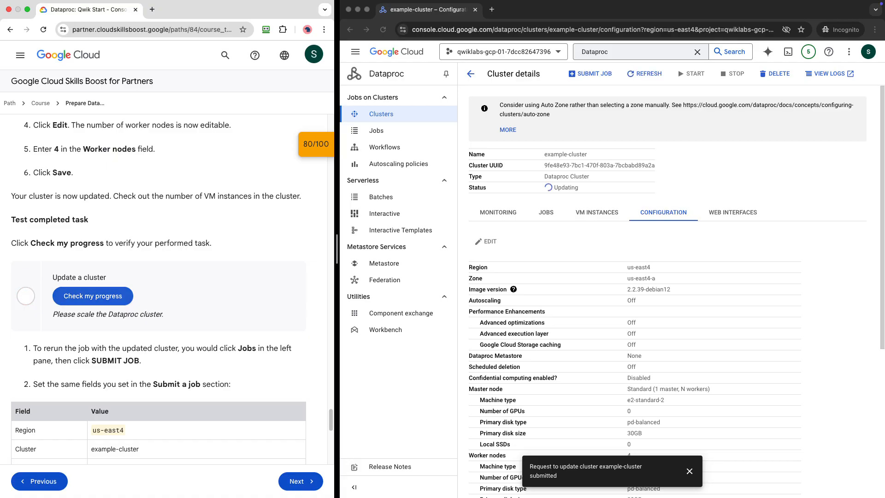
pyautogui.click(93, 296)
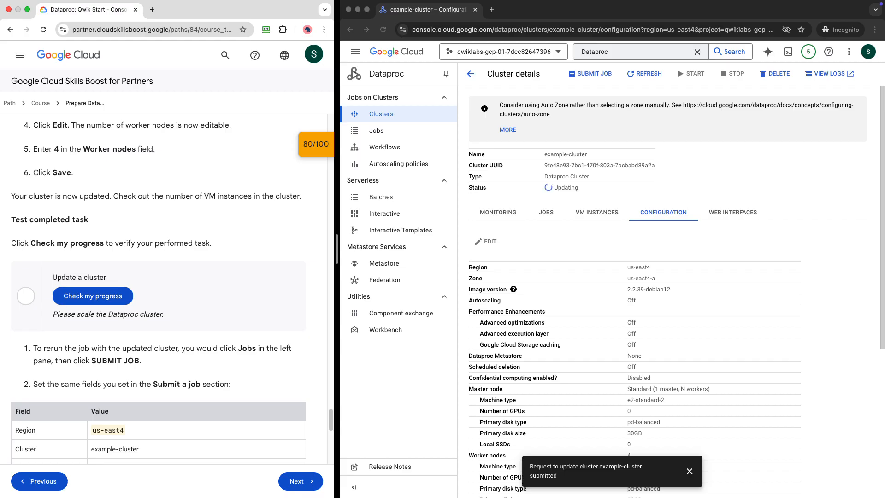
# Step: Dismiss the update notification and review the worker node count and other settings in the cluster's configuration
pyautogui.click(689, 470)
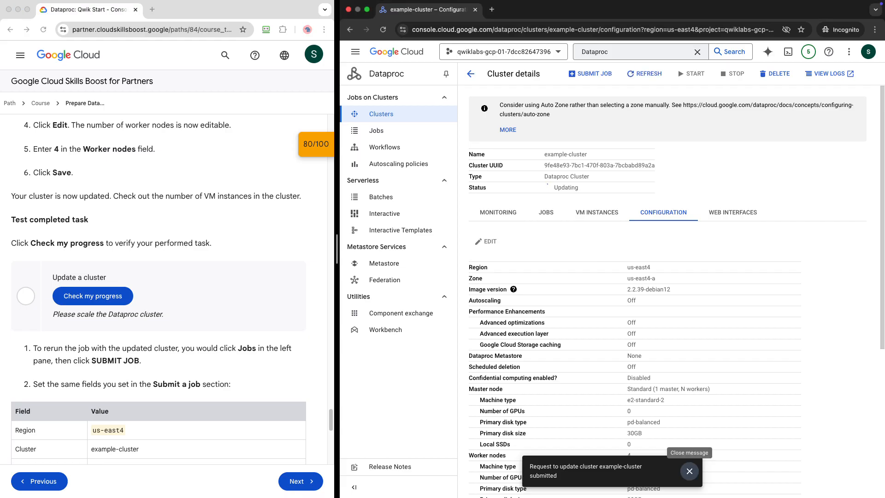
pyautogui.click(690, 471)
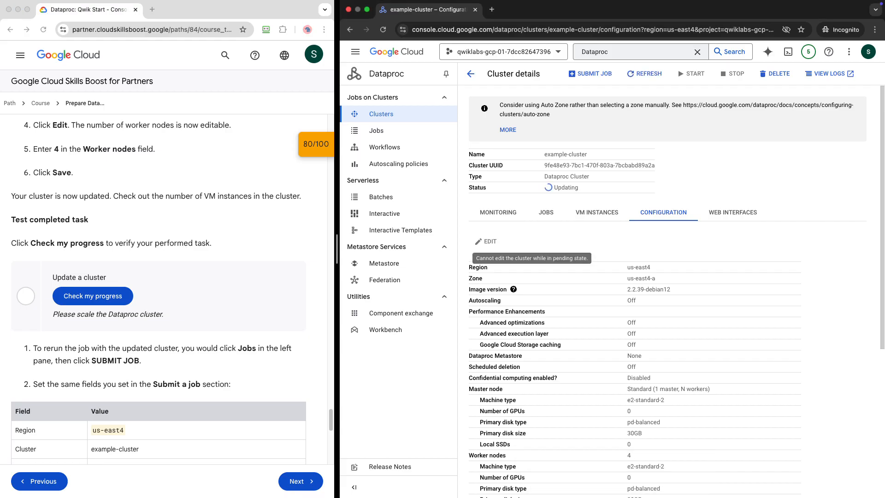
pyautogui.doubleClick(628, 455)
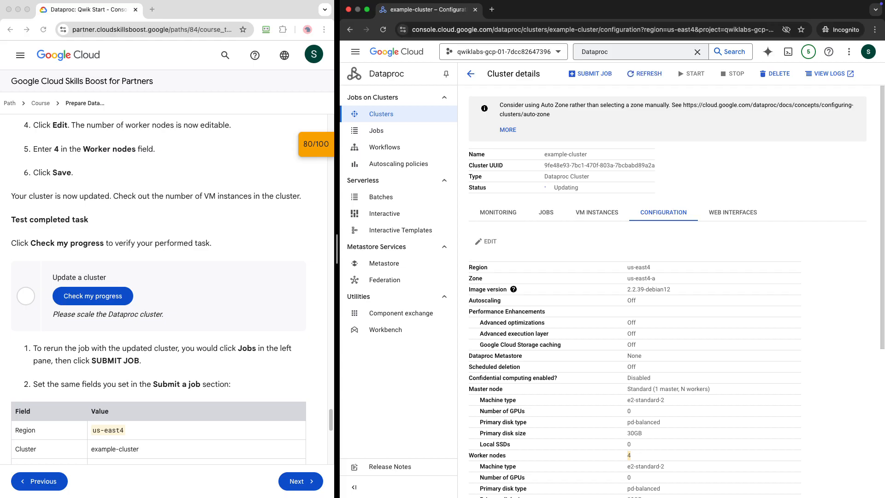
pyautogui.scroll(-5, 677, 291)
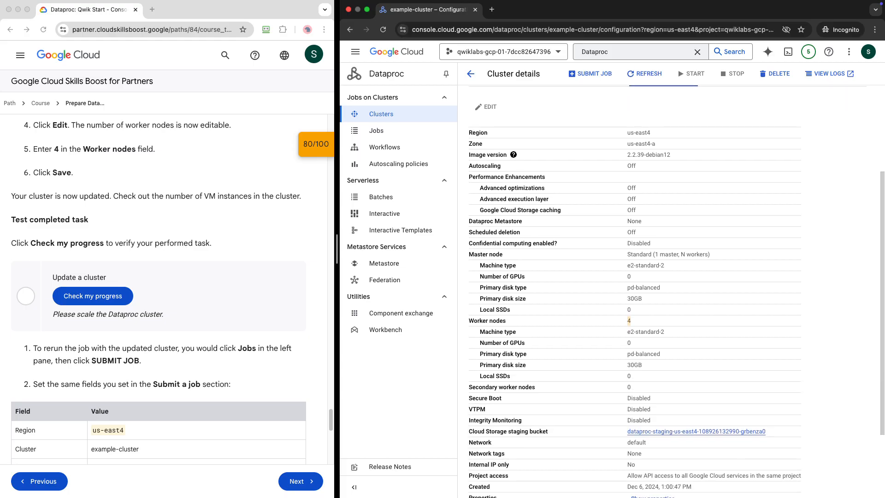
pyautogui.scroll(-4, 676, 292)
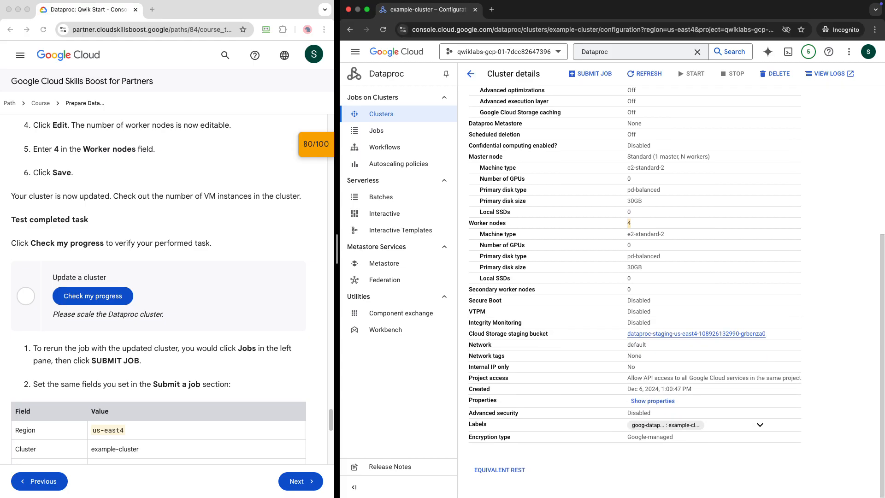
pyautogui.scroll(9, 663, 424)
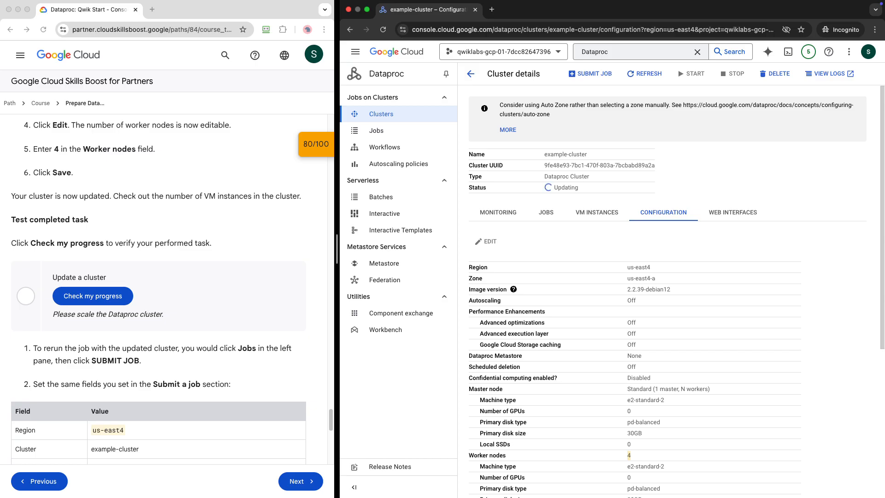
# Step: Retry the Update a cluster progress check and read the lab's instructions for rerunning the job
pyautogui.click(93, 295)
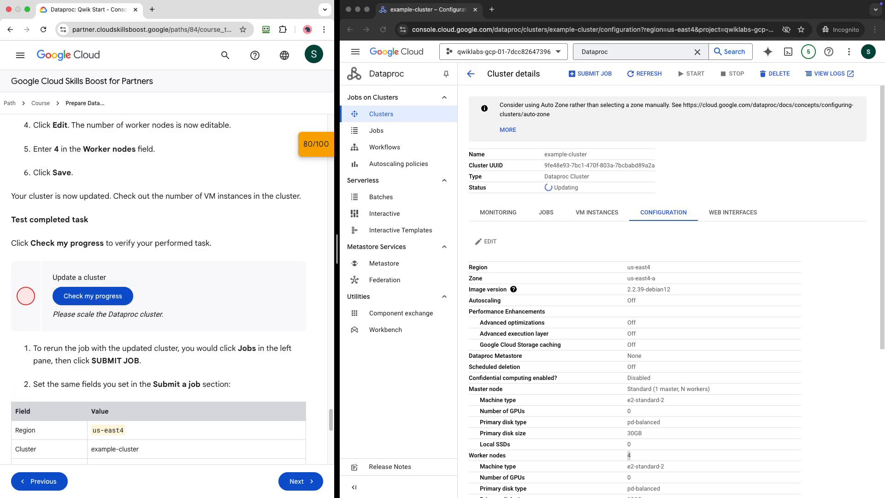
pyautogui.scroll(-1, 159, 288)
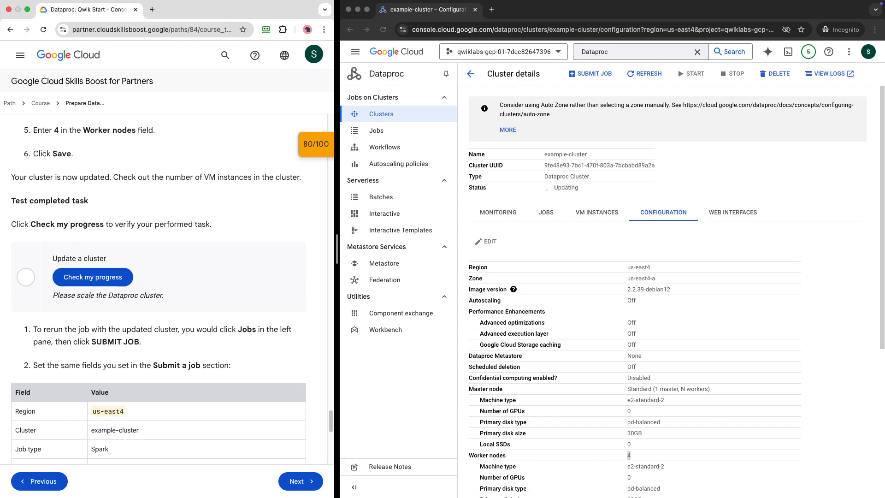
pyautogui.scroll(-3, 159, 290)
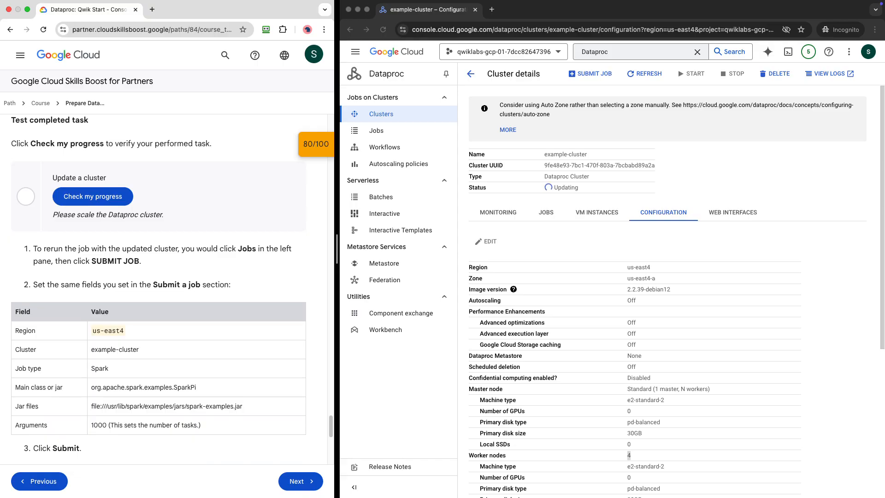
pyautogui.scroll(-3, 159, 305)
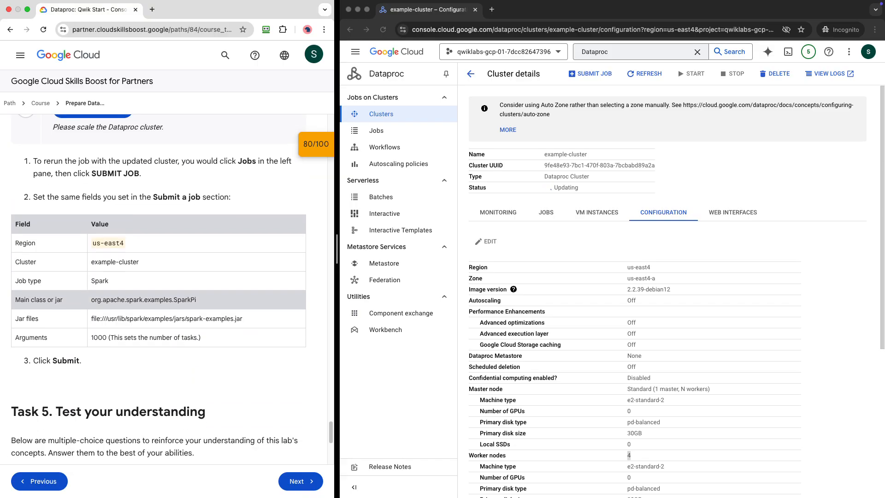
pyautogui.scroll(1, 159, 305)
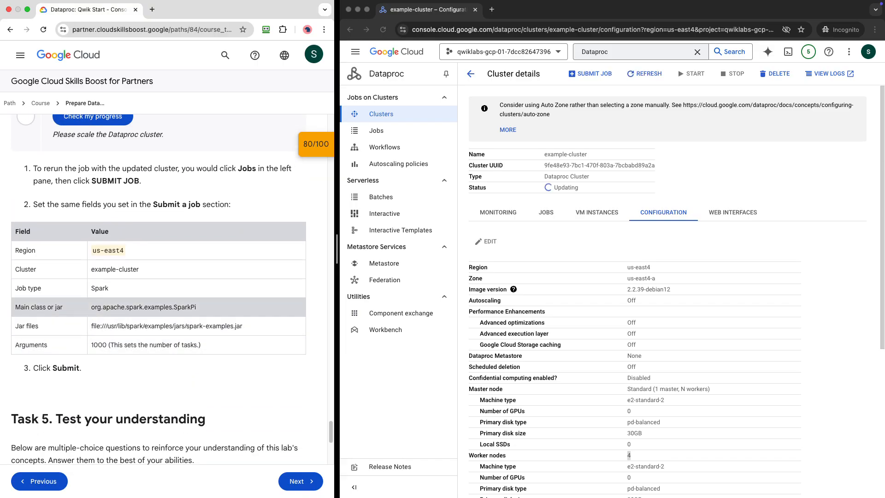
# Step: Check example-cluster's status in the clusters list and run the Update a cluster progress check again
pyautogui.click(469, 73)
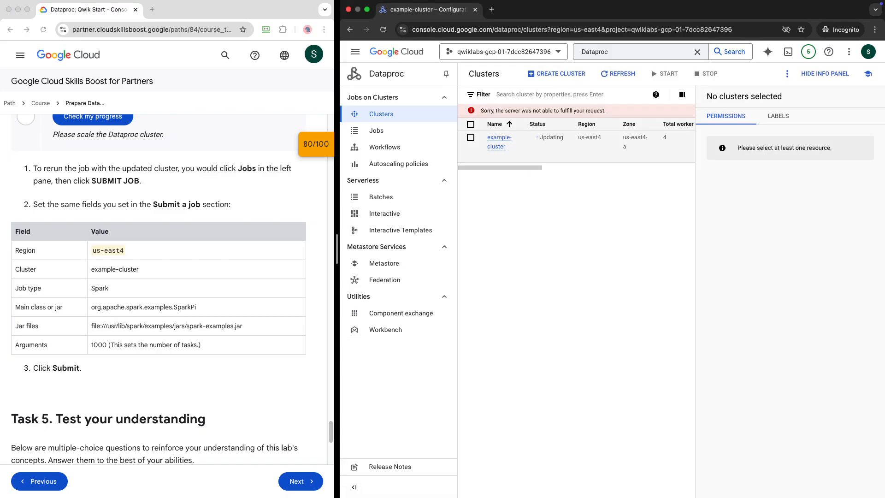
pyautogui.hscroll(10, 575, 138)
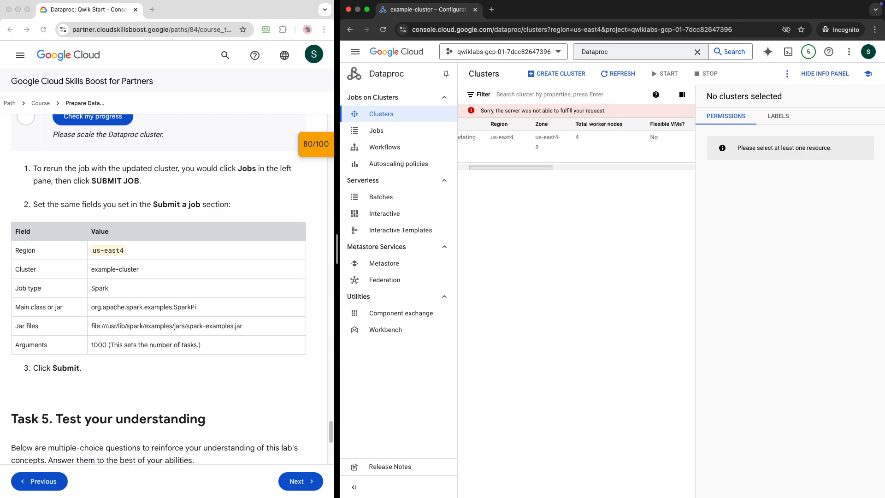
pyautogui.hscroll(-1, 576, 138)
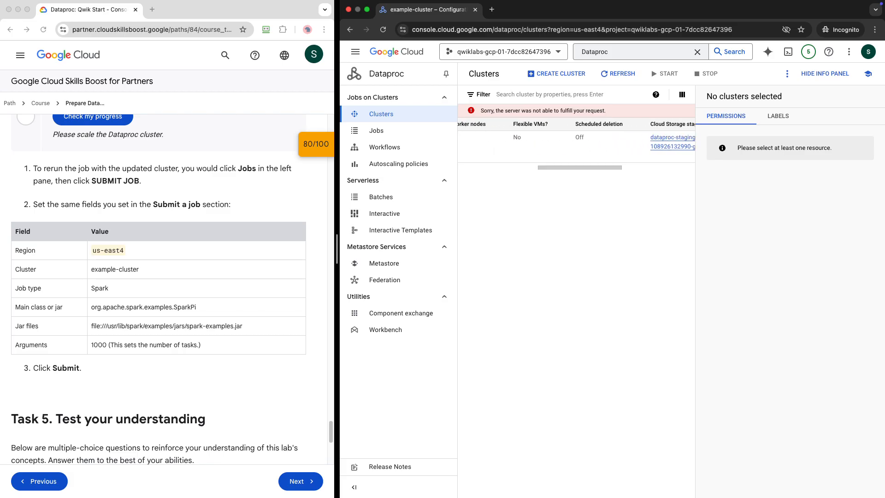
pyautogui.hscroll(-10, 576, 138)
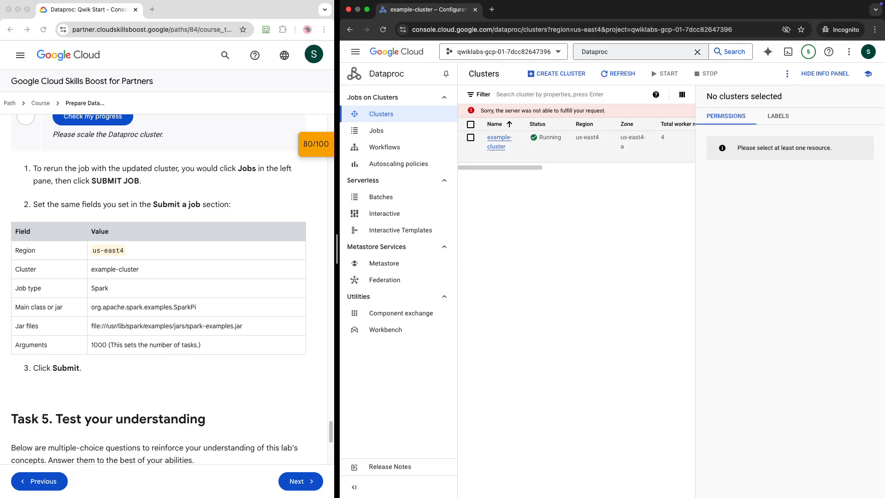
pyautogui.scroll(2, 159, 289)
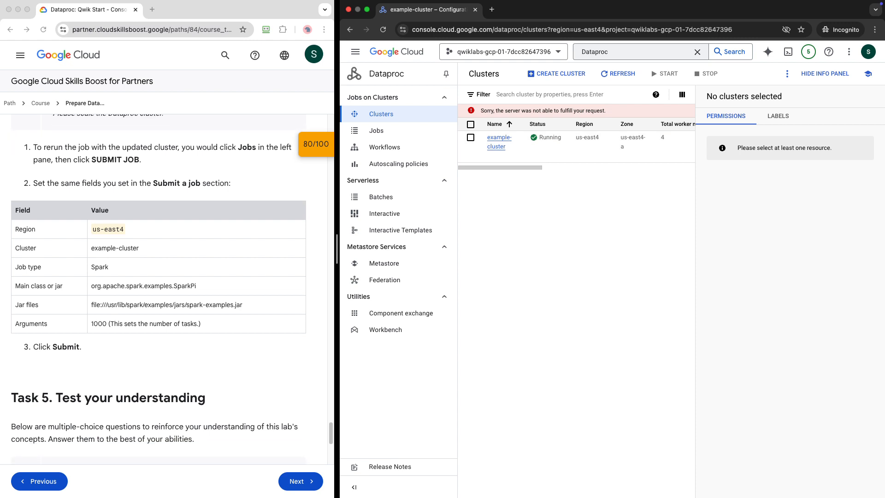
pyautogui.click(92, 173)
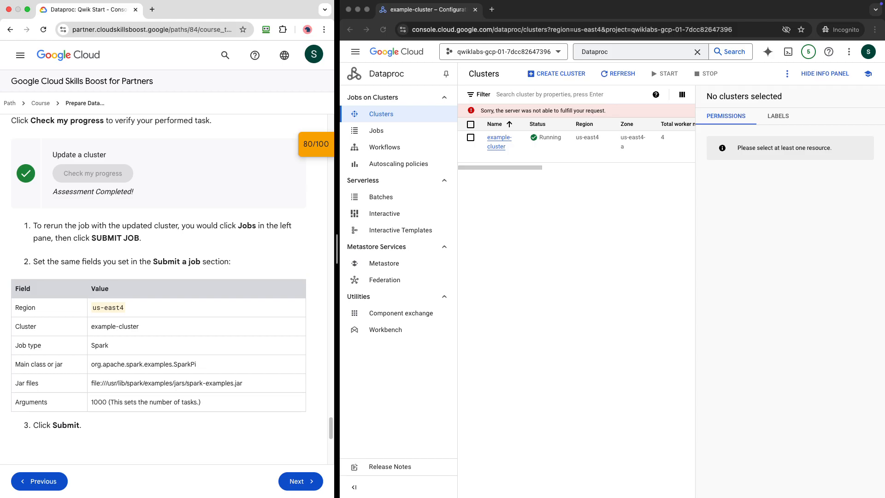
# Step: Start a new Dataproc job submission and set its region to us-east4
pyautogui.click(376, 131)
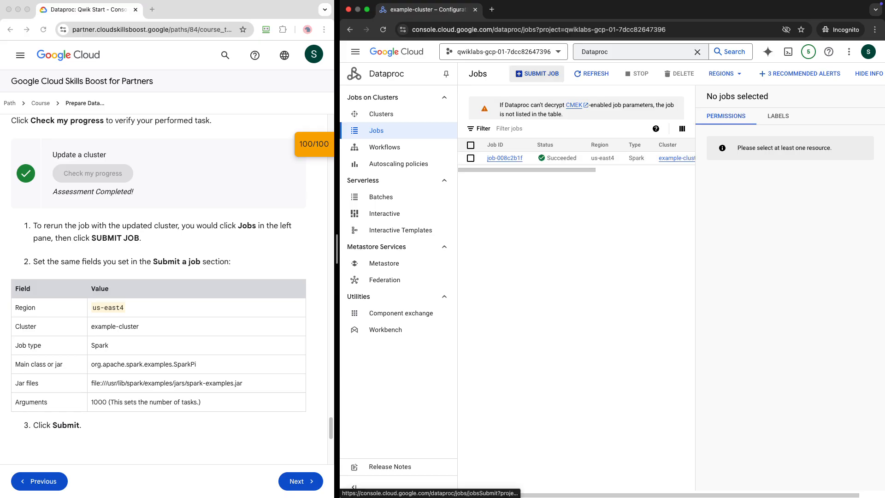
pyautogui.click(537, 74)
pyautogui.click(586, 134)
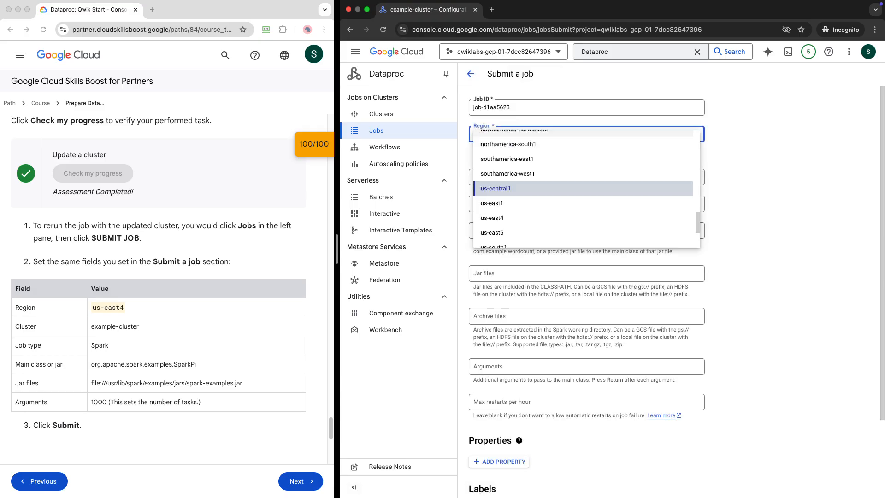
pyautogui.press('Down')
pyautogui.press('Down')
pyautogui.press('Return')
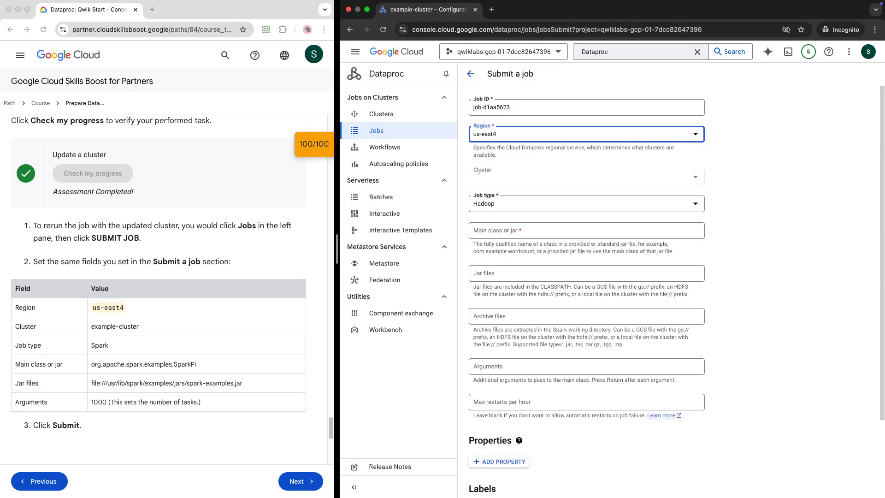
# Step: Set the job's cluster to example-cluster and its job type to Spark
pyautogui.click(525, 177)
pyautogui.click(525, 183)
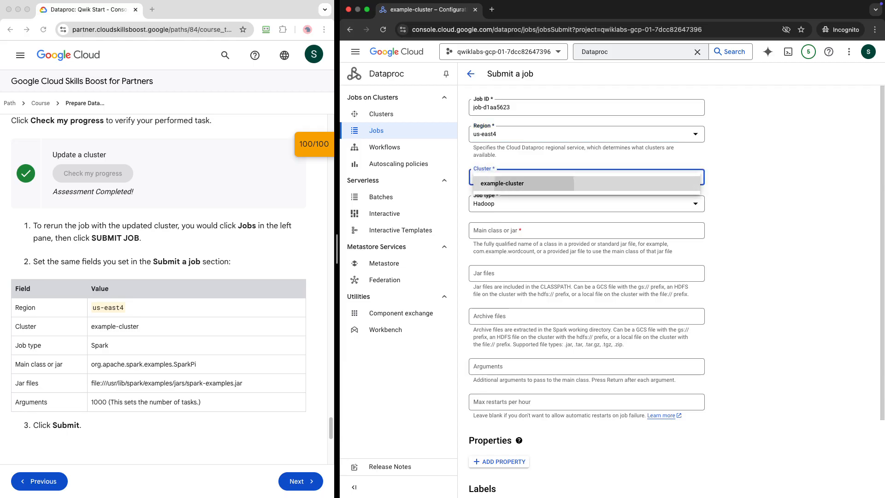
pyautogui.click(525, 204)
pyautogui.click(525, 225)
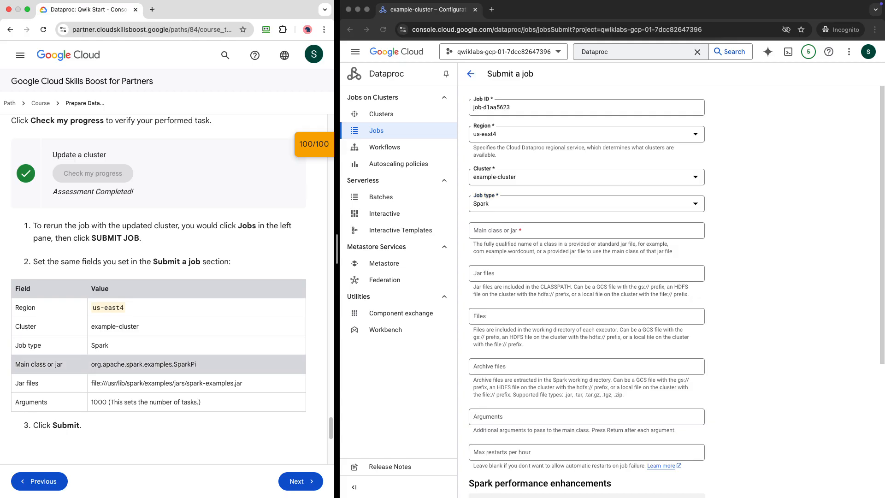
# Step: Copy org.apache.spark.examples.SparkPi from the lab's table into the job's main class or jar setting
pyautogui.moveTo(196, 364); pyautogui.dragTo(102, 364)
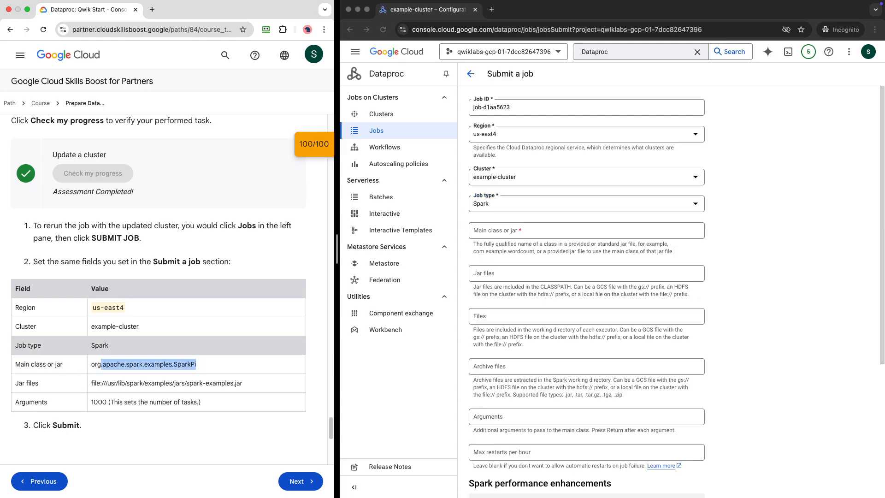
pyautogui.hotkey('shift', 'Left')
pyautogui.hotkey('shift', 'Left')
pyautogui.hotkey('shift', 'Left')
pyautogui.hotkey('shift', 'Left')
pyautogui.press('super+c')
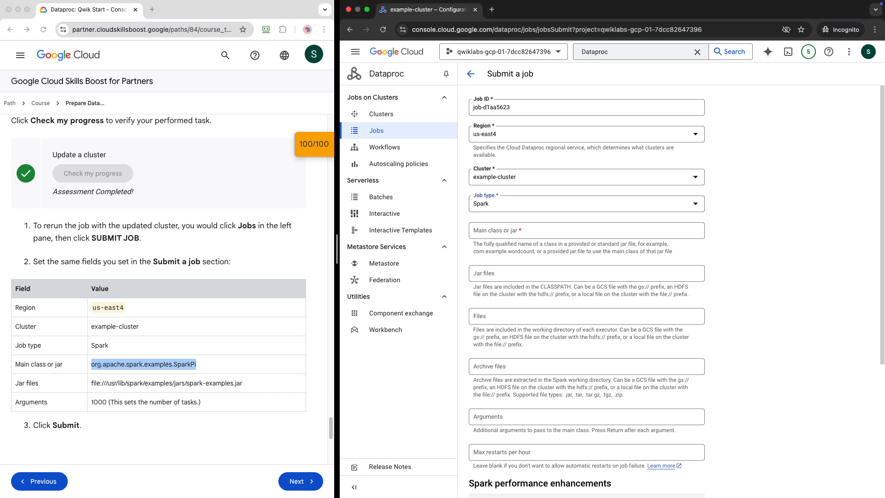
pyautogui.click(506, 230)
pyautogui.press('super+v')
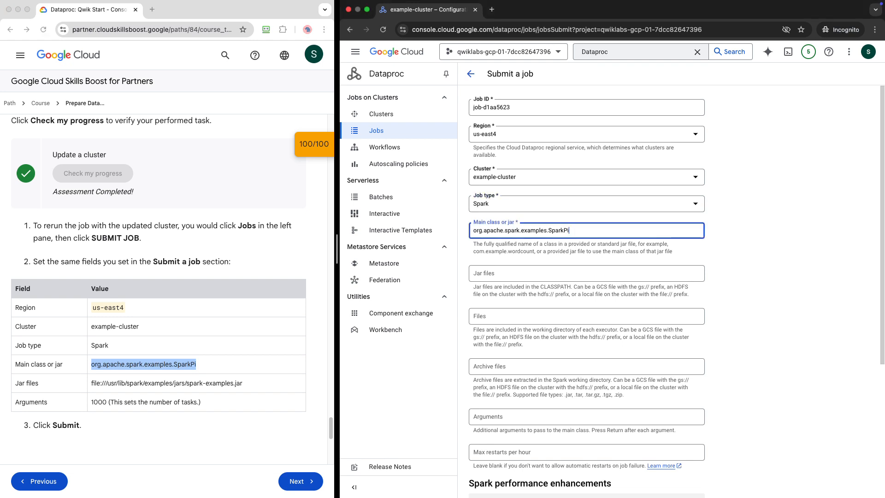
# Step: Copy file:///usr/lib/spark/examples/jars/spark-examples.jar from the lab's table into the job's jar files setting
pyautogui.click(245, 383)
pyautogui.moveTo(242, 383); pyautogui.dragTo(90, 383)
pyautogui.press('super+c')
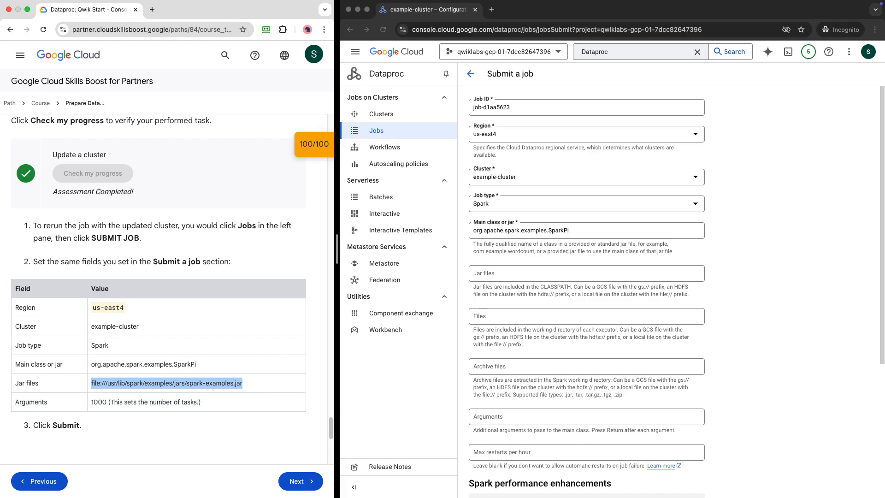
pyautogui.press('super+Tab')
pyautogui.press('Tab')
pyautogui.press('super+v')
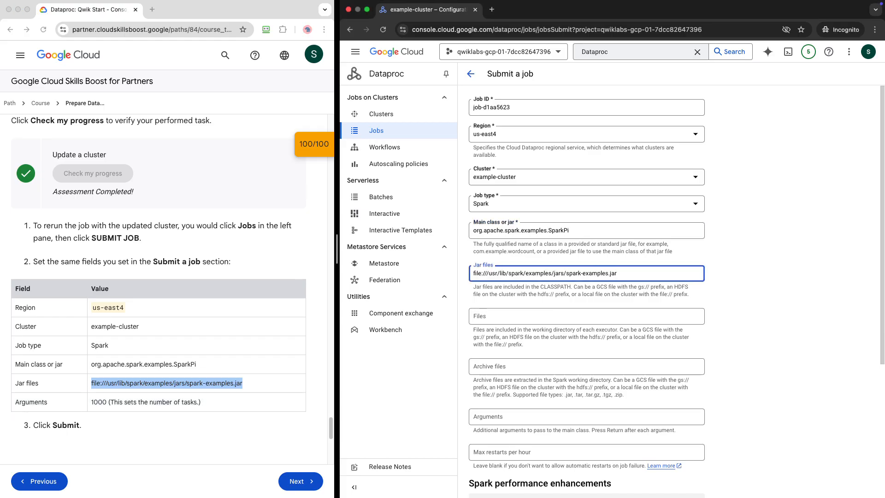
pyautogui.press('super+Tab')
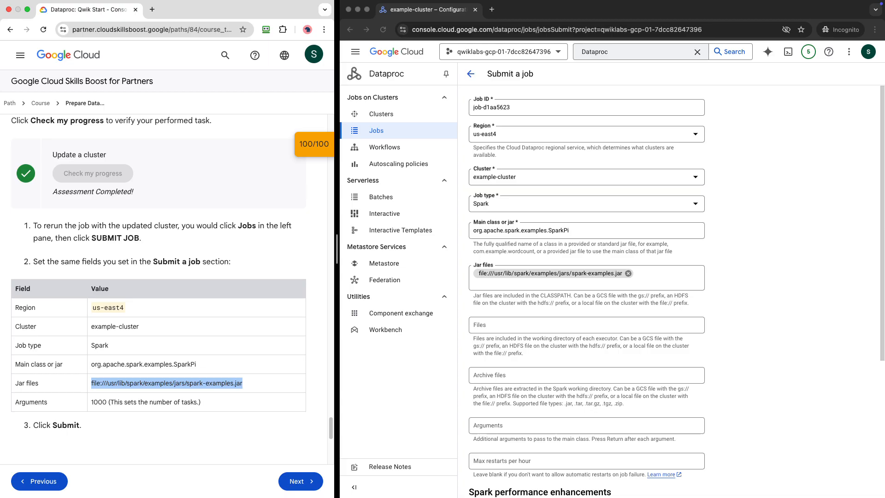
# Step: Set the job's argument to 1000 and submit the job
pyautogui.scroll(-5, 673, 290)
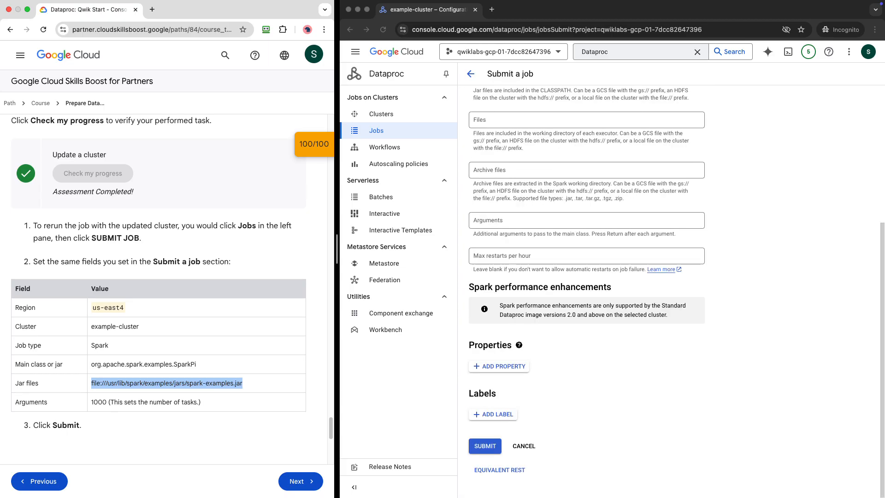
pyautogui.click(586, 220)
pyautogui.click(586, 220)
pyautogui.write('1000')
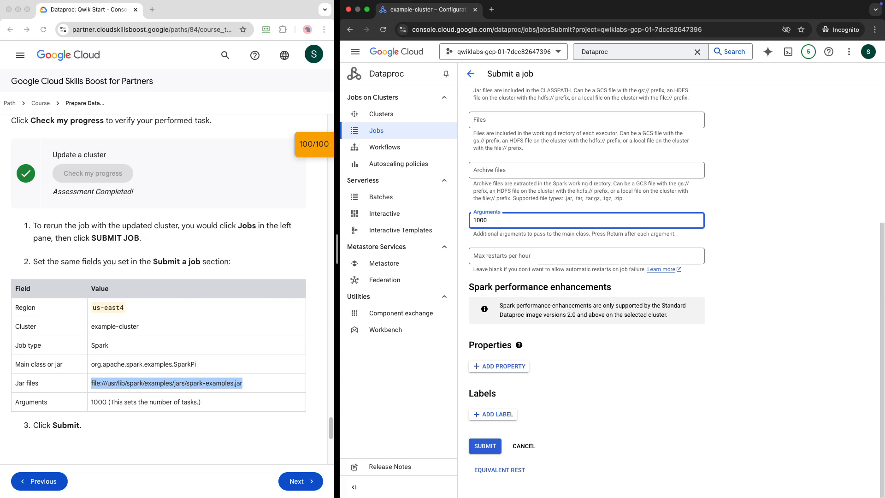
pyautogui.press('Return')
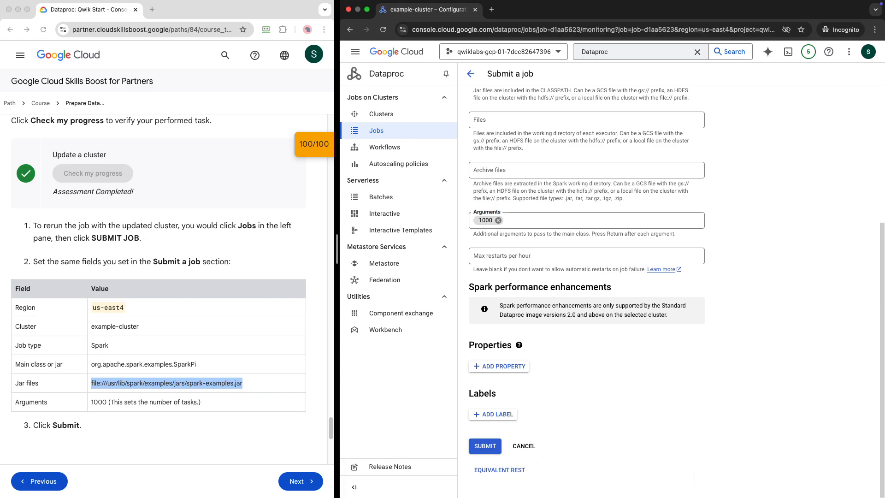
# Step: Answer the Task 5 question about the submitted Dataproc job type with Spark and submit the answer
pyautogui.scroll(-5, 159, 286)
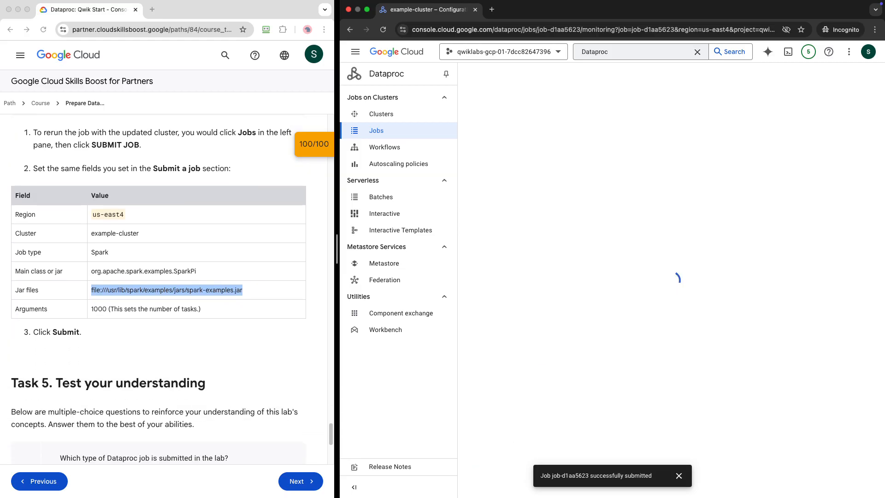
pyautogui.scroll(-5, 158, 285)
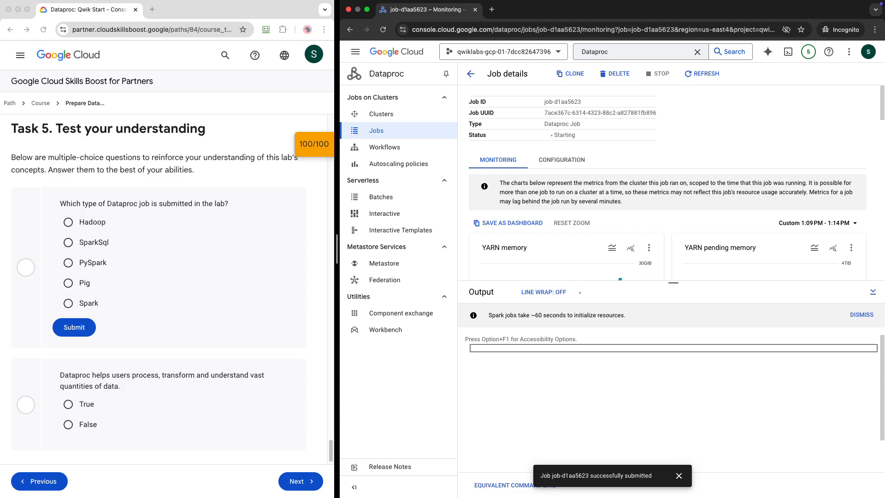
pyautogui.scroll(1, 159, 286)
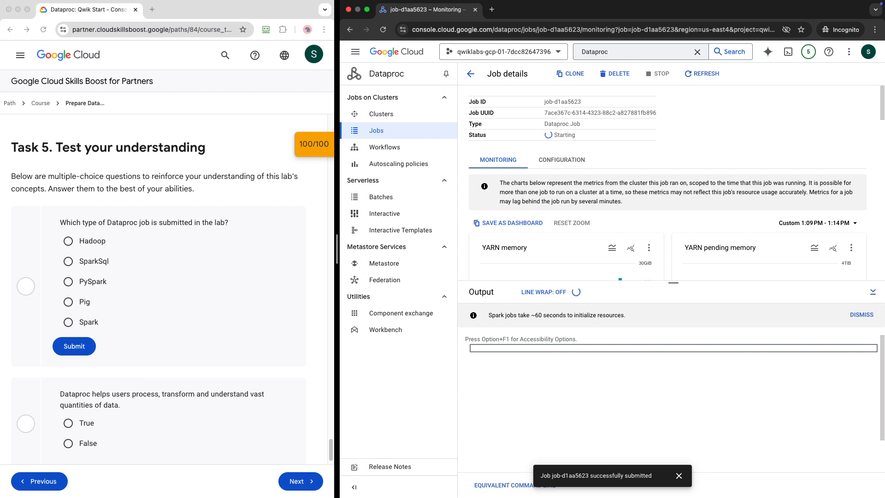
pyautogui.click(68, 322)
pyautogui.click(74, 346)
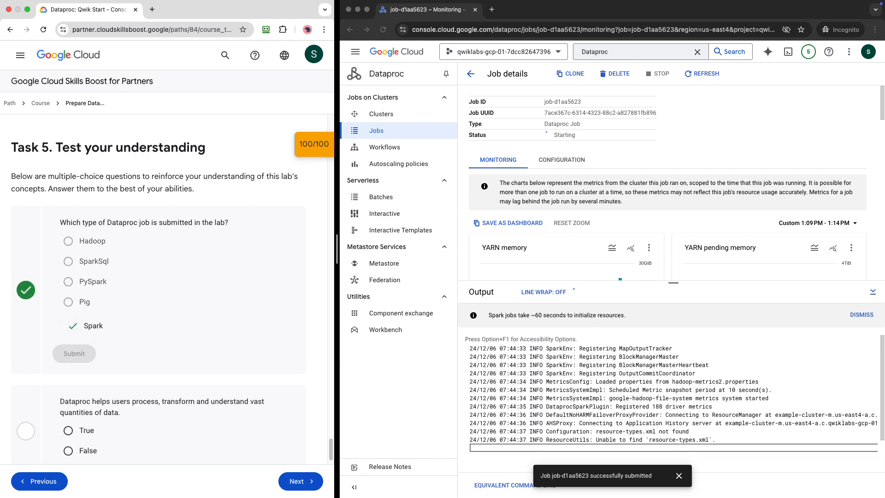
# Step: Answer True to the question whether Dataproc helps users process, transform and understand vast quantities of data
pyautogui.scroll(-4, 158, 286)
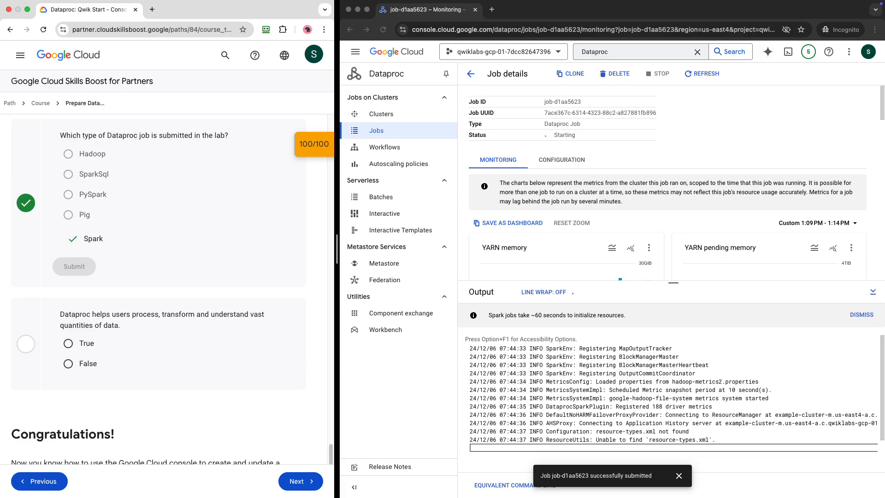
pyautogui.click(68, 343)
pyautogui.scroll(-1, 68, 343)
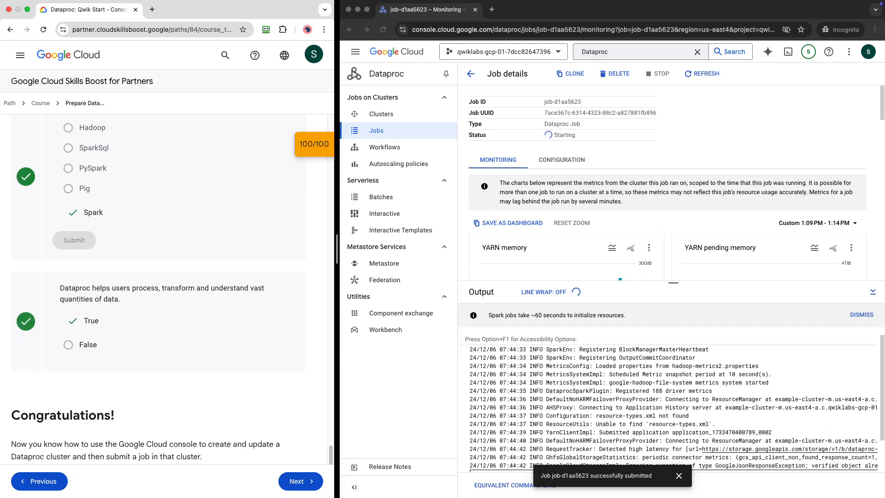
# Step: Dismiss the job submission message and look through the lab's closing section
pyautogui.scroll(-7, 159, 286)
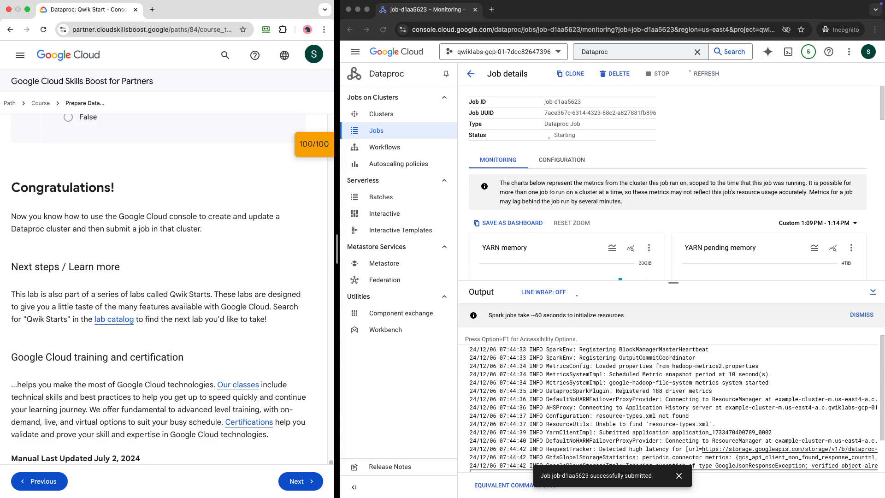
pyautogui.click(679, 475)
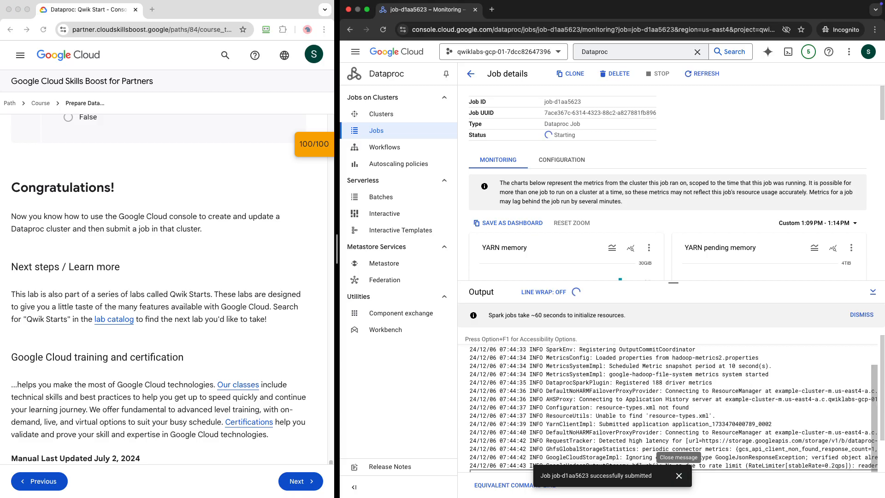
pyautogui.click(679, 475)
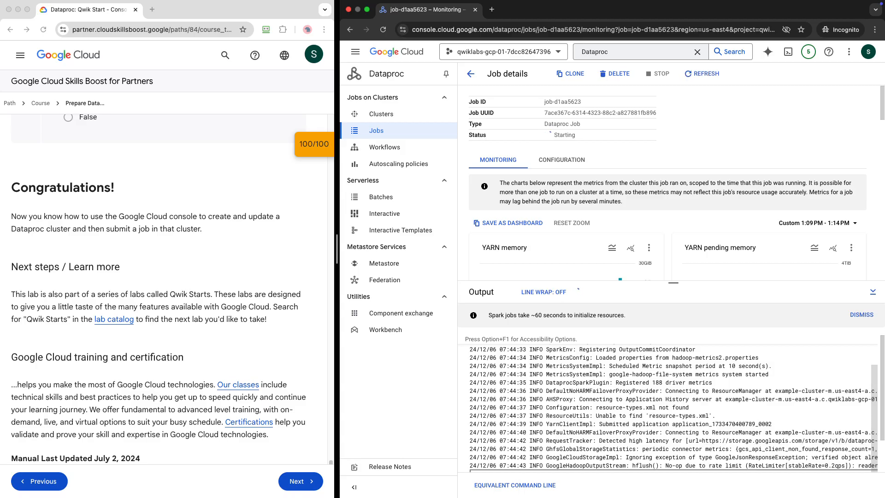
pyautogui.scroll(-1, 159, 288)
pyautogui.scroll(-2, 158, 288)
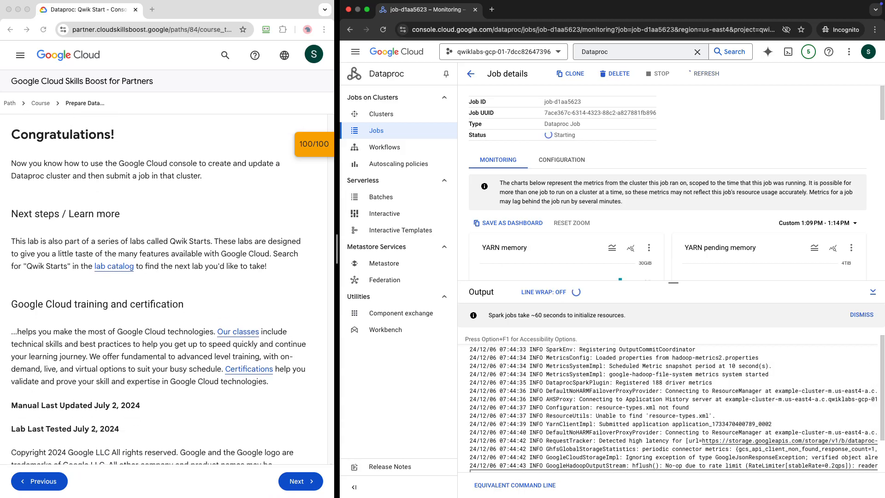
pyautogui.scroll(3, 158, 289)
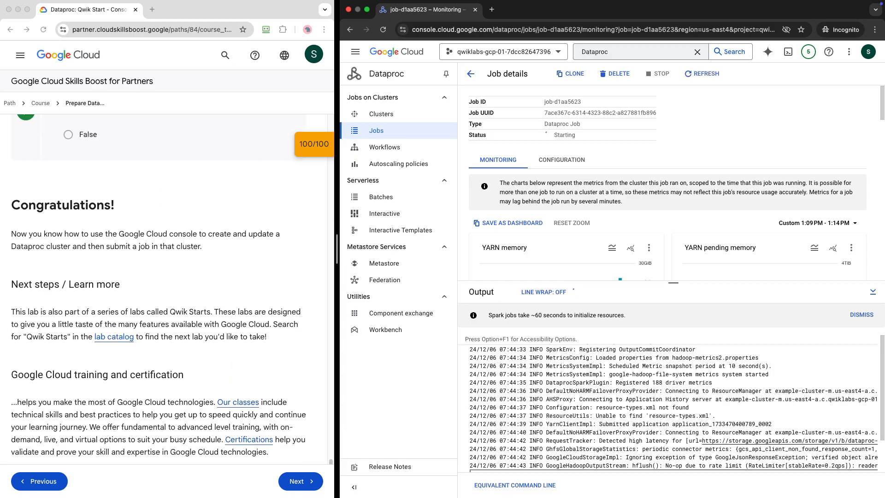
pyautogui.scroll(5, 158, 288)
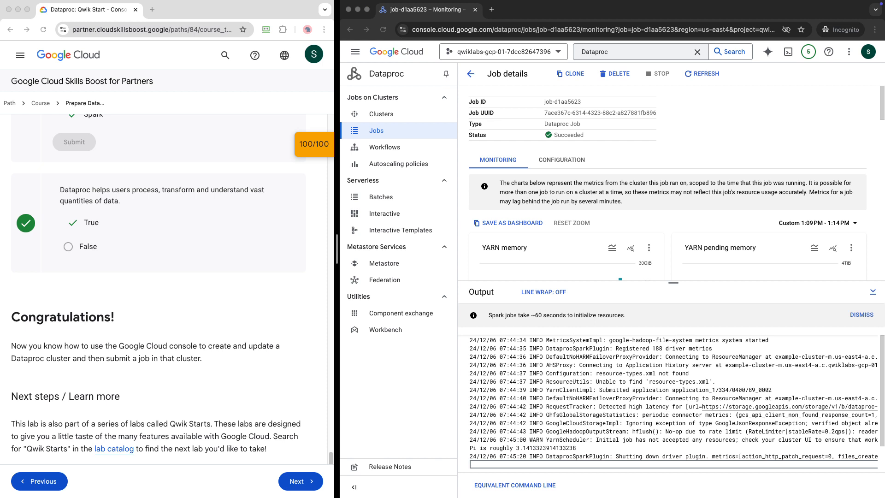
# Step: Turn on line wrap for the job's output and look through the log
pyautogui.click(543, 292)
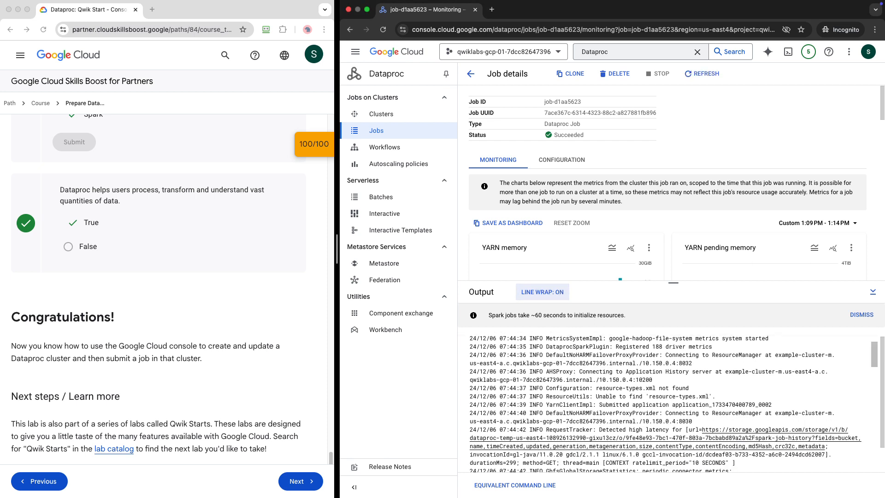
pyautogui.scroll(-5, 673, 403)
pyautogui.scroll(-10, 673, 404)
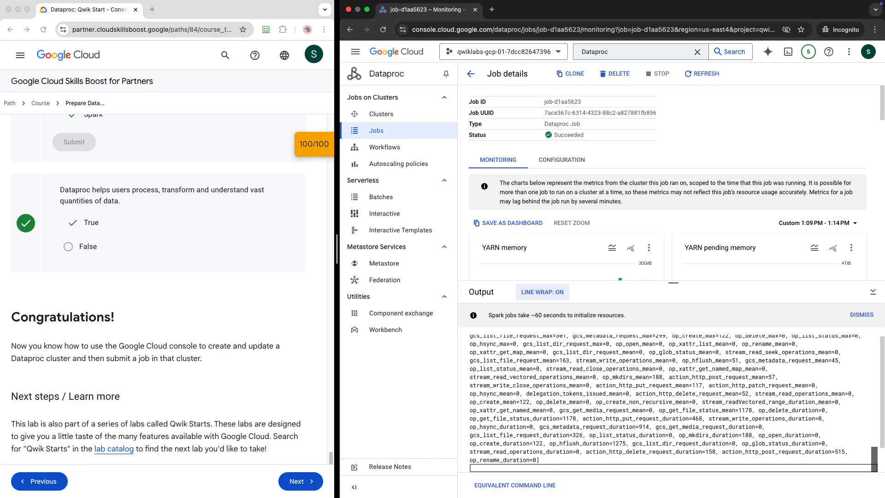
pyautogui.scroll(10, 673, 404)
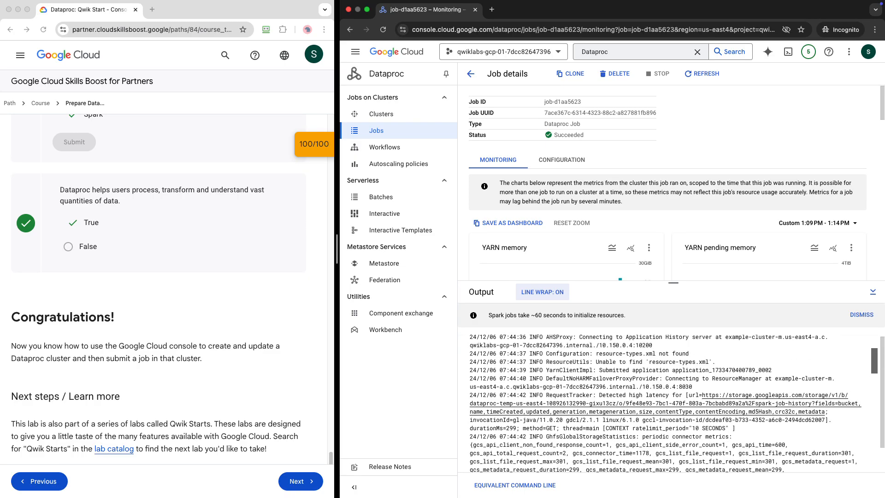
pyautogui.scroll(3, 664, 401)
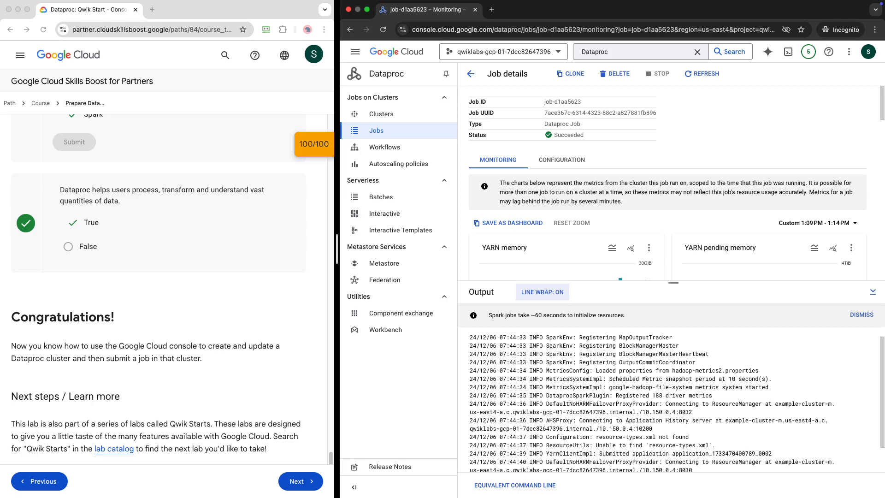
# Step: Close the incognito Dataproc job page and end the lab, confirming the end
pyautogui.click(222, 295)
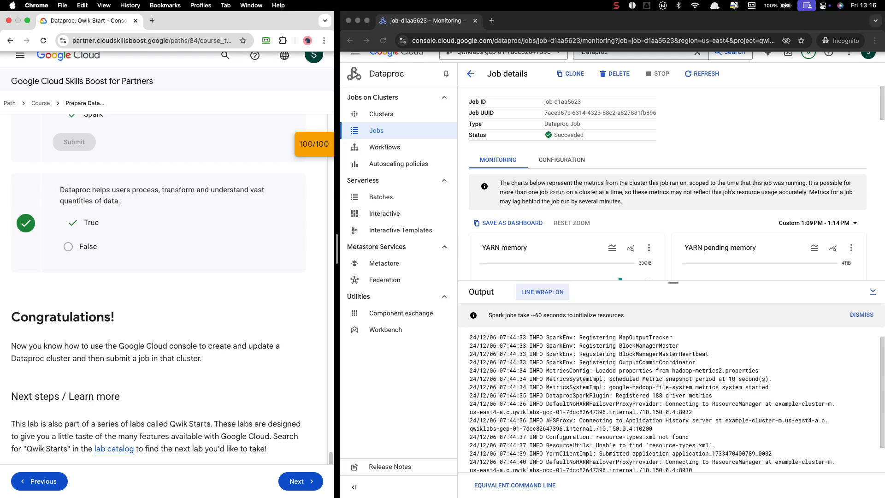
pyautogui.click(475, 21)
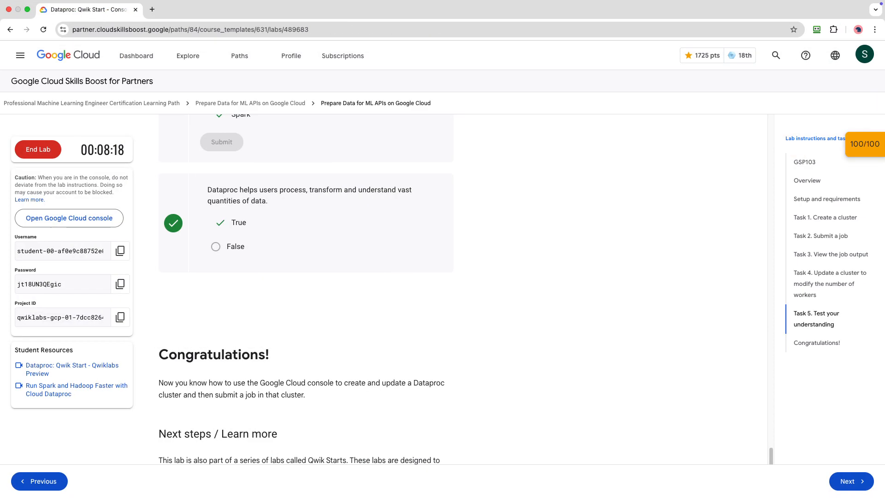
pyautogui.scroll(20, 306, 289)
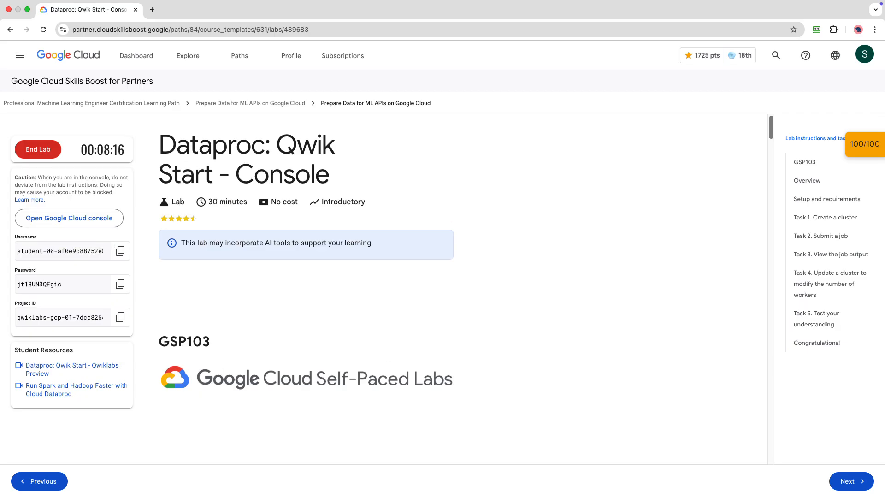
pyautogui.click(38, 149)
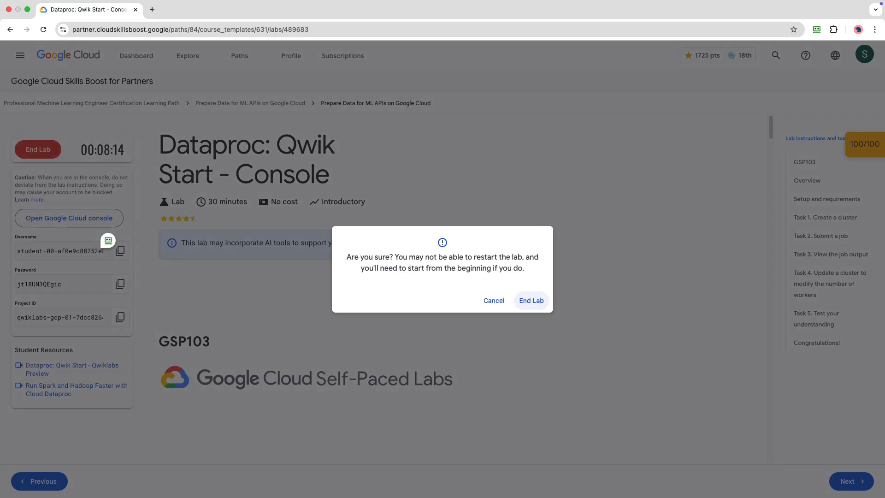
pyautogui.click(531, 300)
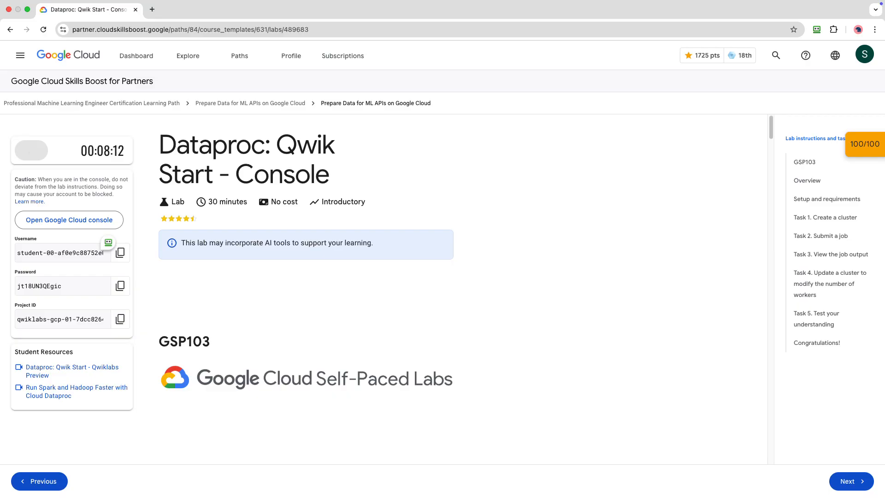
# Step: Submit a five-star rating for the lab and copy its title, Dataproc: Qwik Start - Console
pyautogui.moveTo(160, 145); pyautogui.dragTo(330, 179)
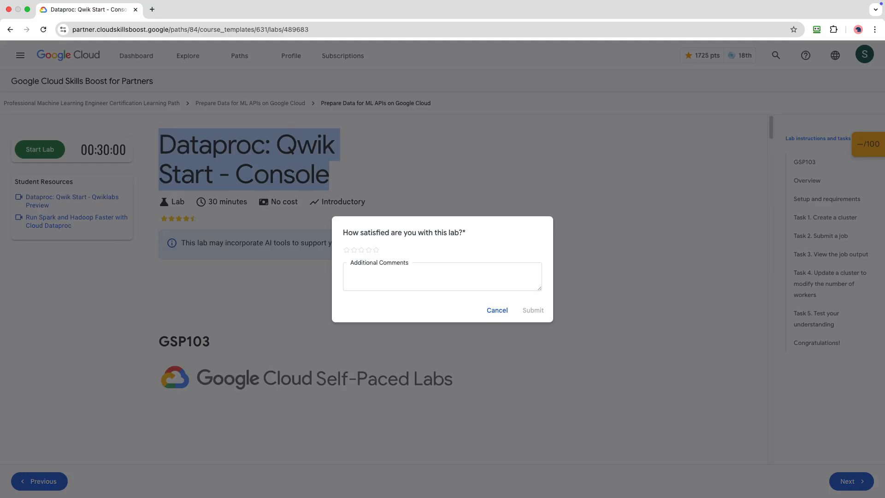
pyautogui.click(376, 249)
pyautogui.click(533, 310)
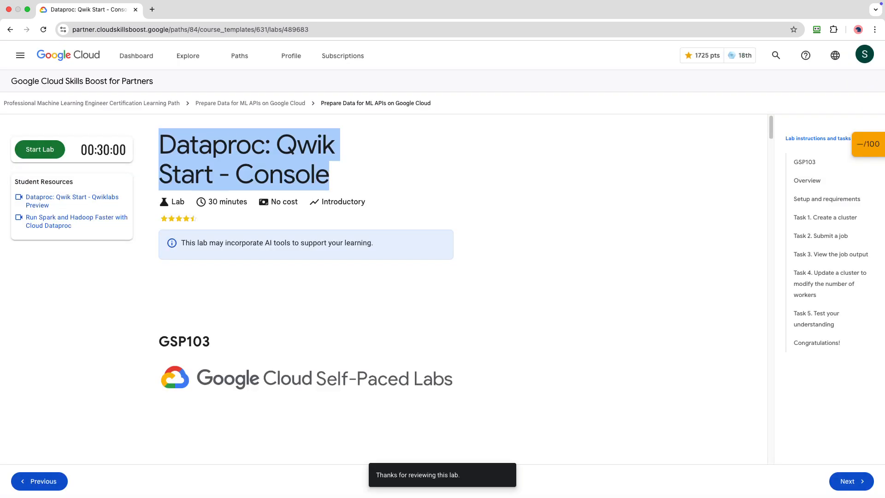
pyautogui.rightClick(279, 152)
pyautogui.click(297, 174)
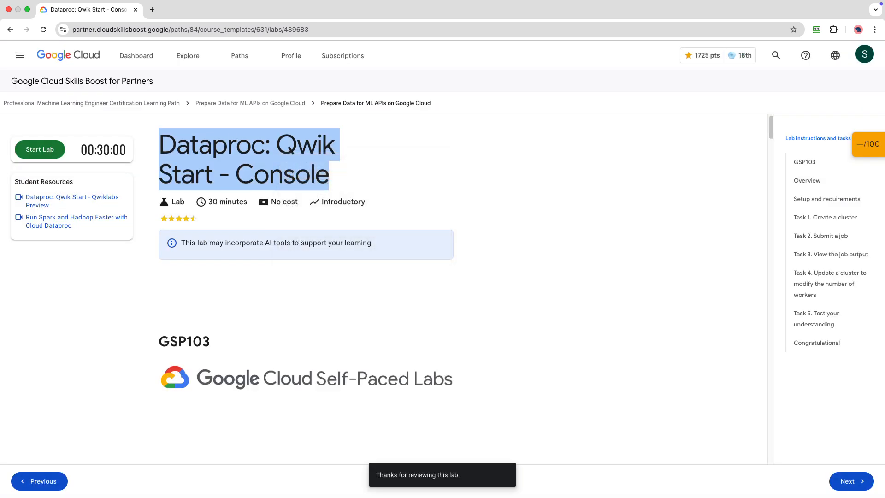